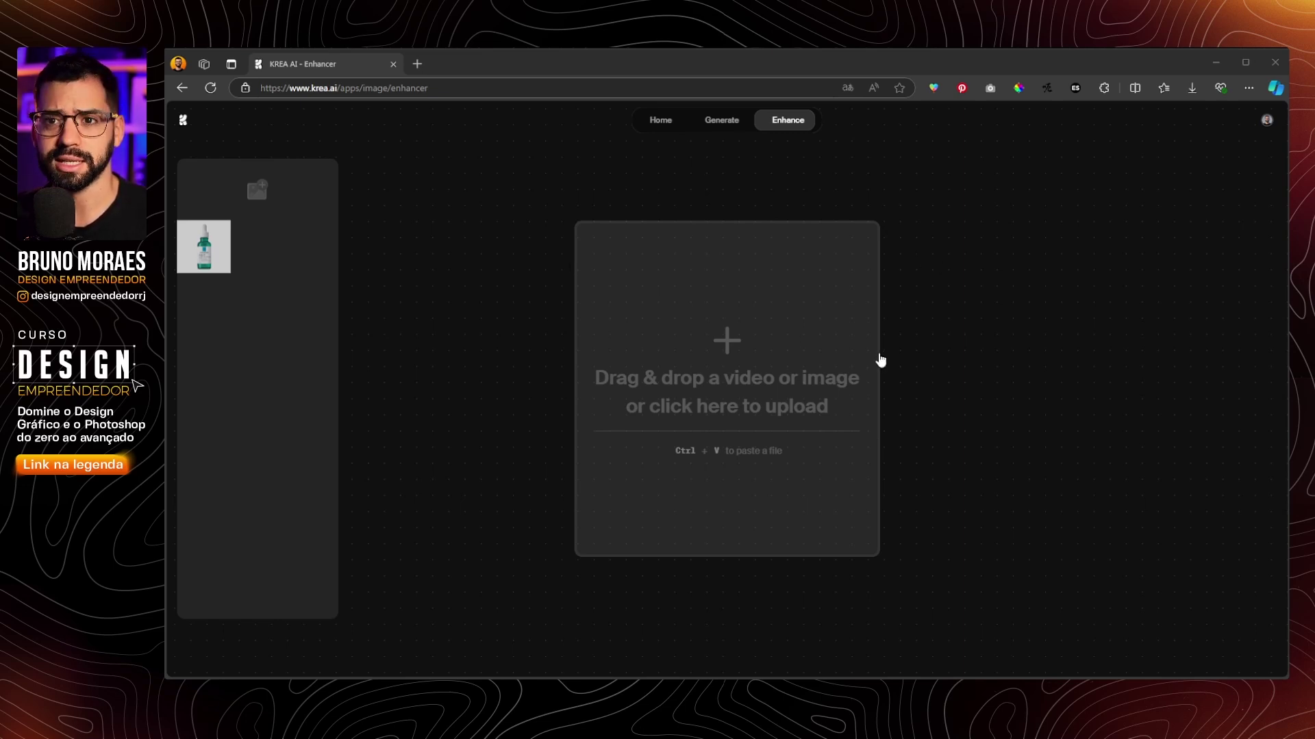
- Switch to the IA Enhance folder in File Explorer, preview the modelo 1 image and inspect the hair detail up close
key("alt+Tab")
left_click(980, 253)
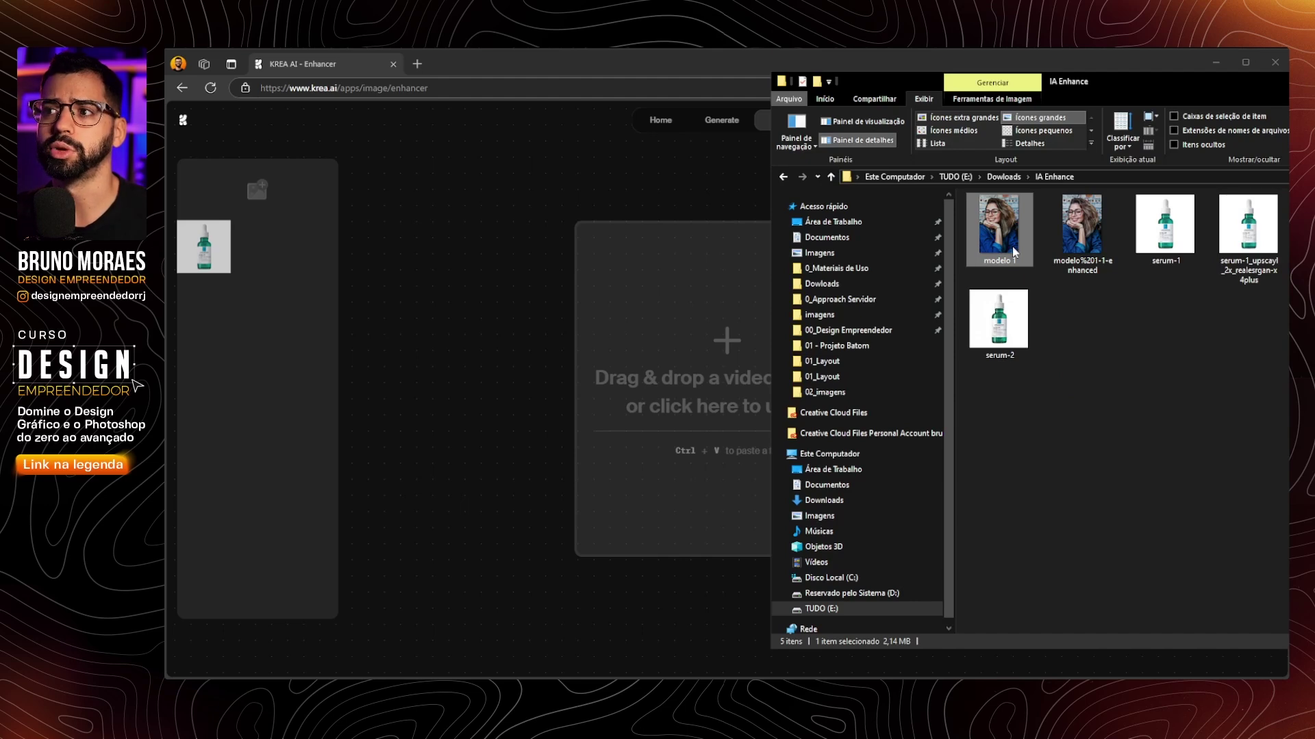
key("space")
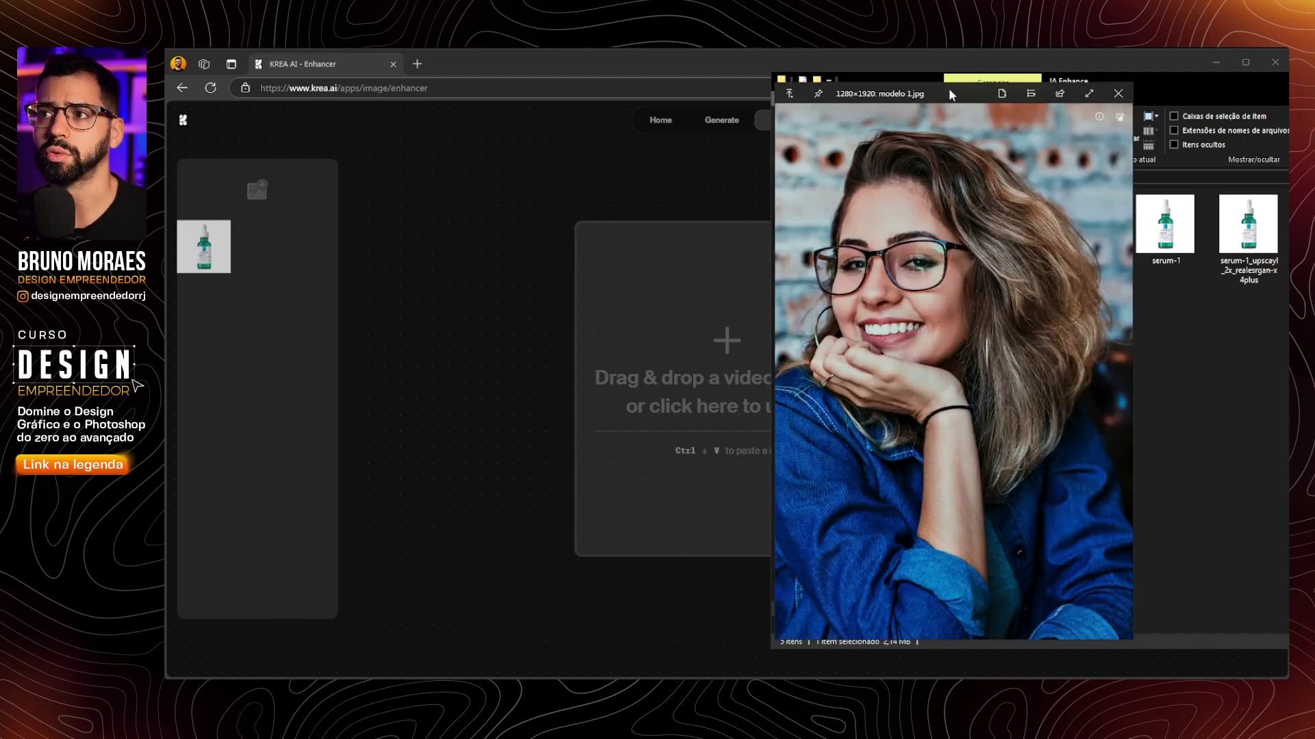
left_click_drag(950, 94, 845, 87)
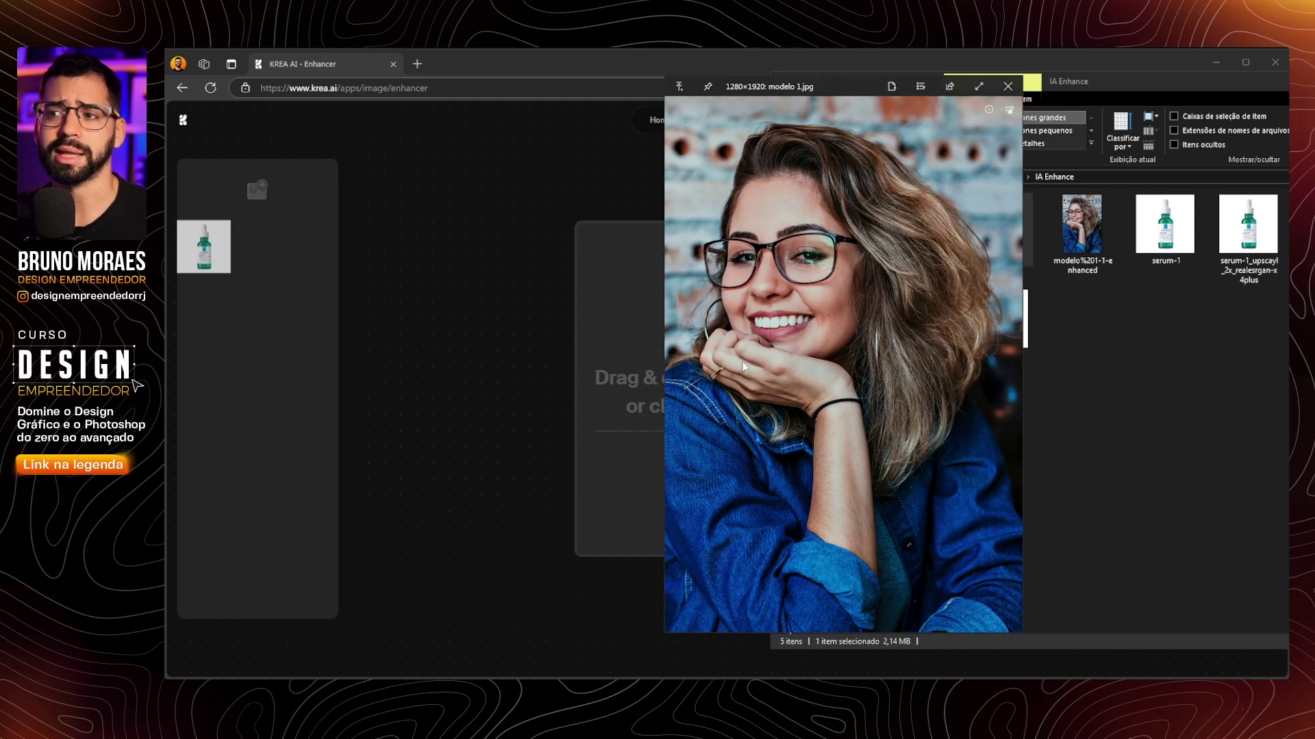
scroll(986, 309, "up", 6)
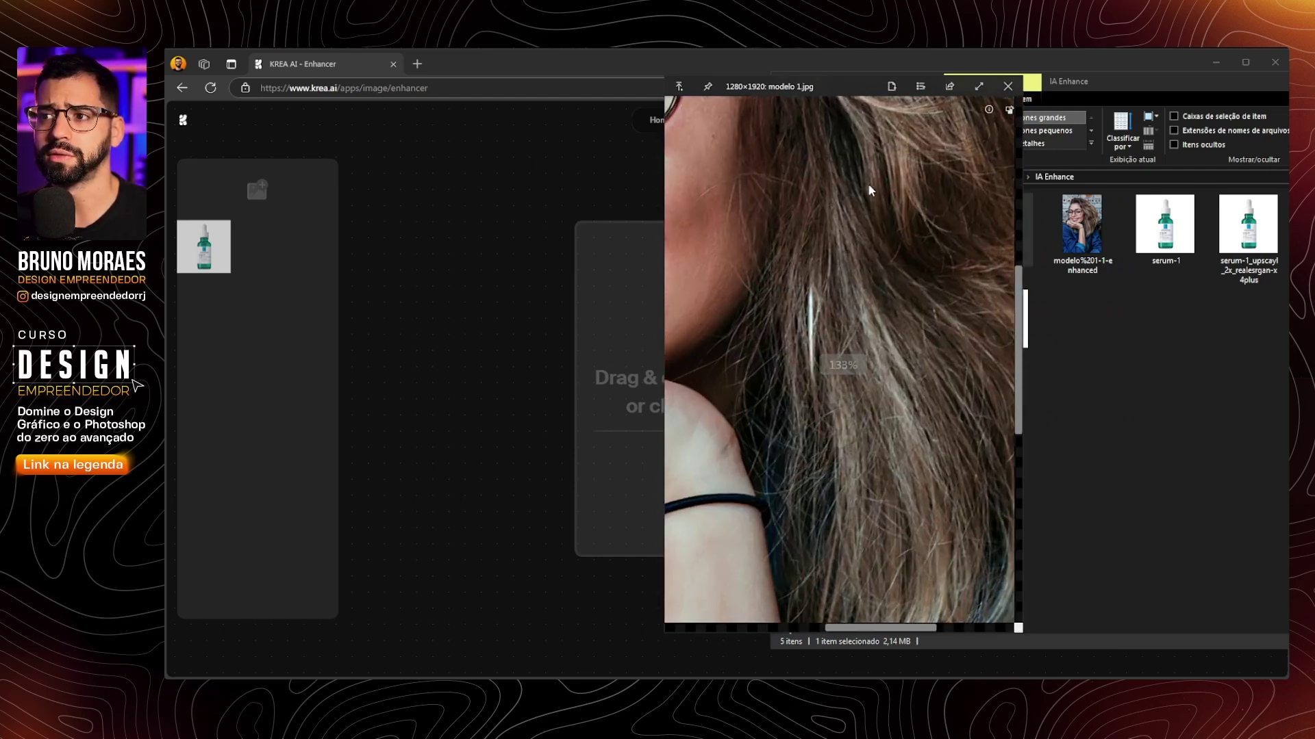
left_click_drag(946, 270, 890, 265)
scroll(887, 282, "up", 2)
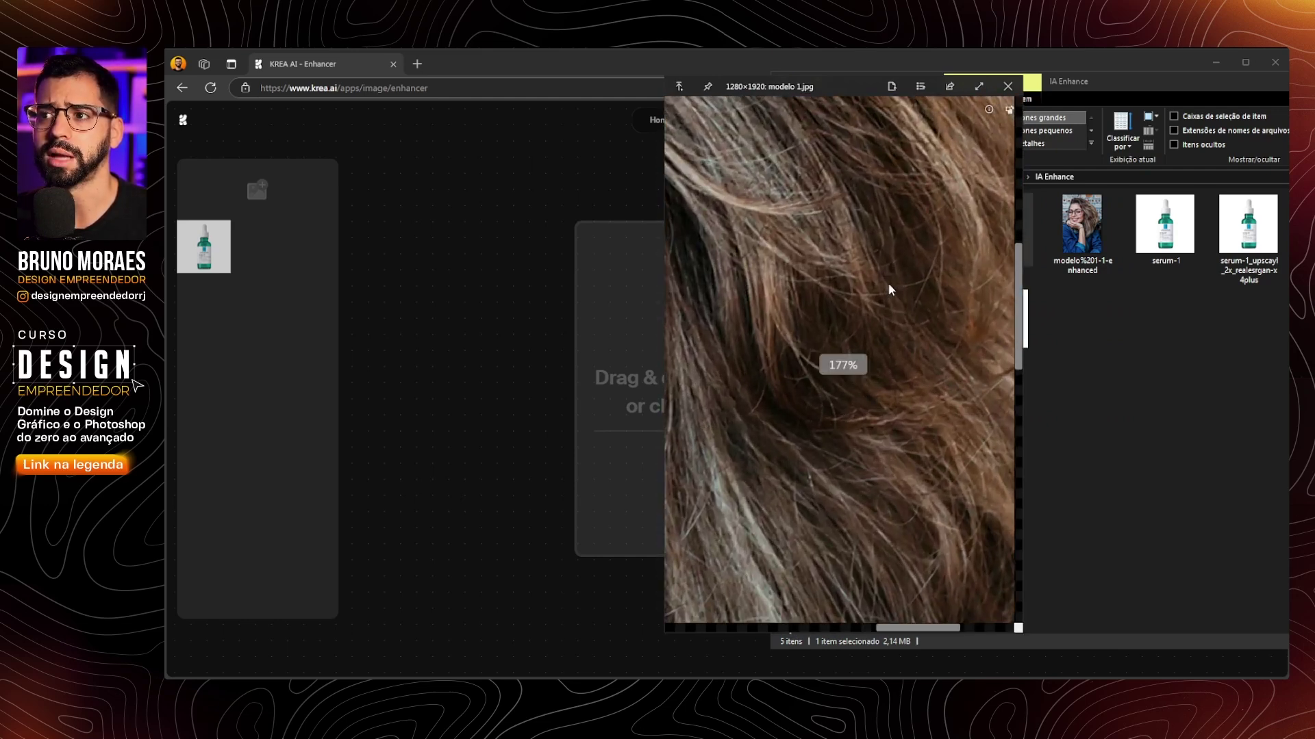
scroll(956, 347, "down", 4)
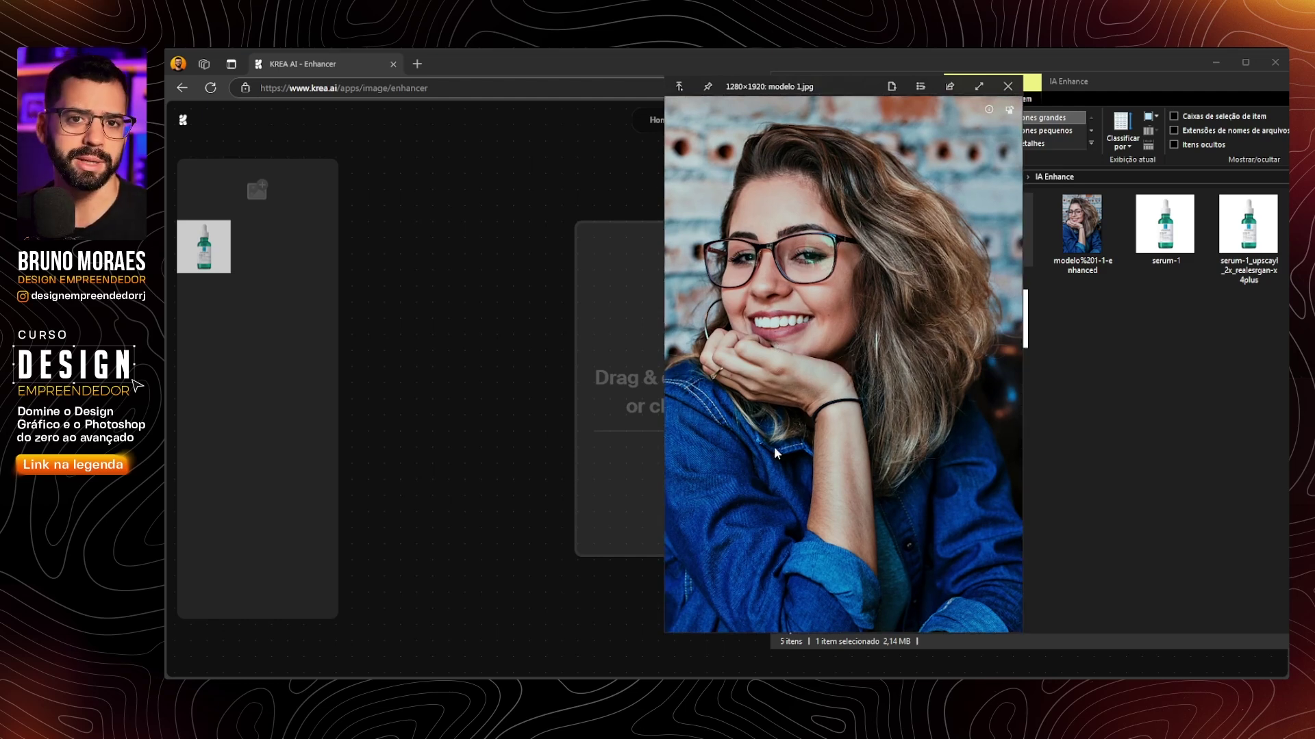
key("space")
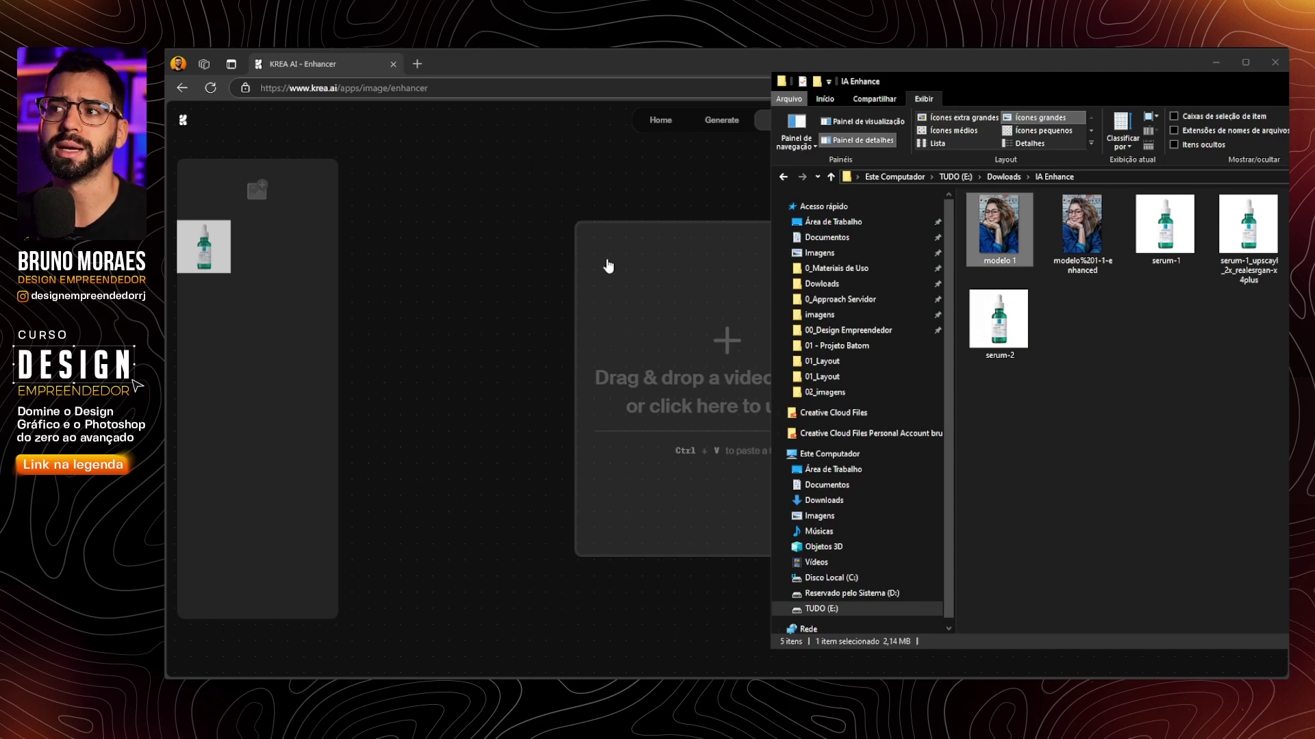
- Load modelo 1 into the Krea Enhancer and enhance it at 2x, checking the account's usage allowance first
left_click_drag(999, 228, 729, 324)
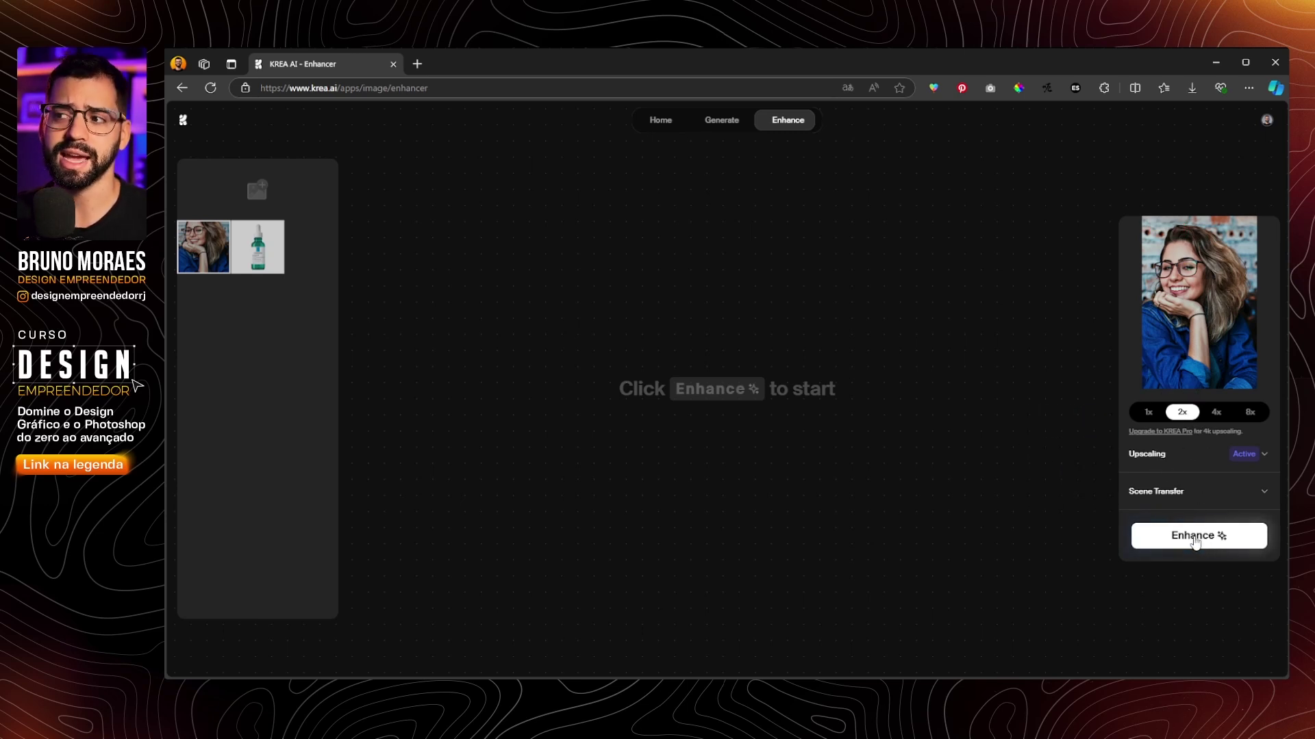
left_click(1267, 127)
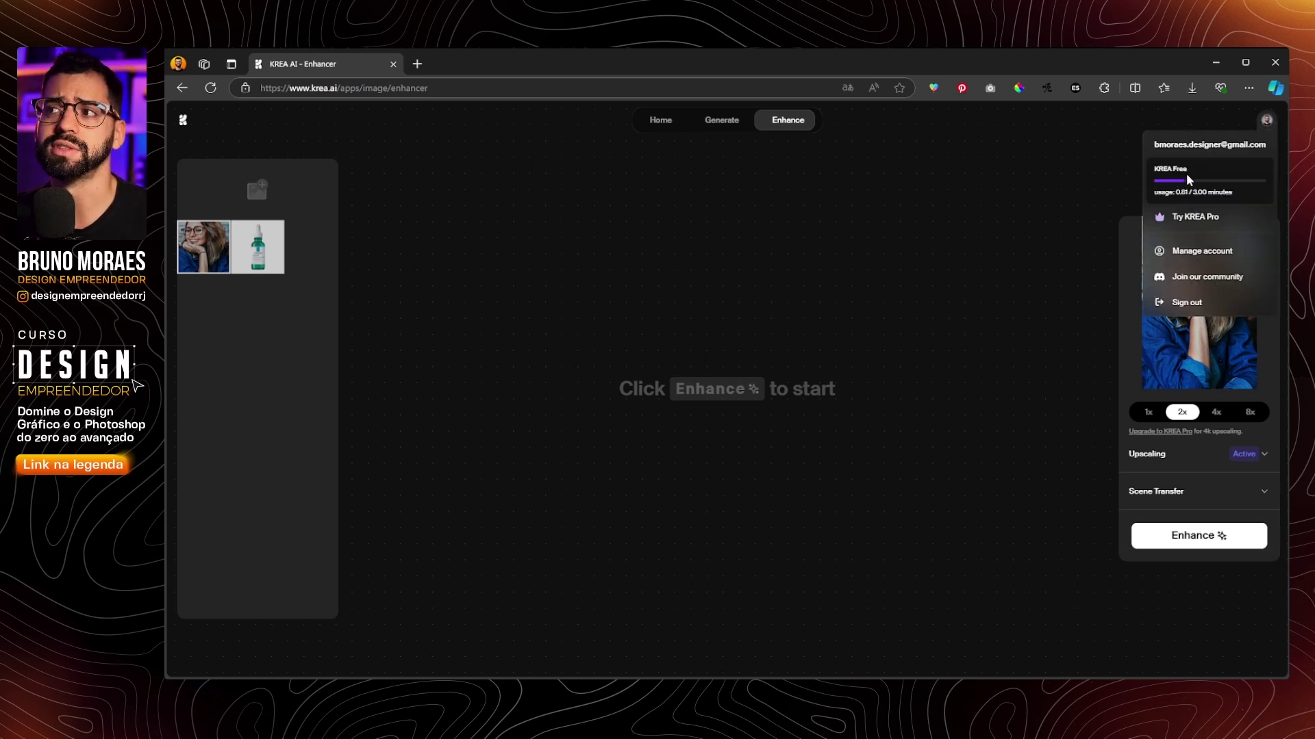
left_click(1266, 121)
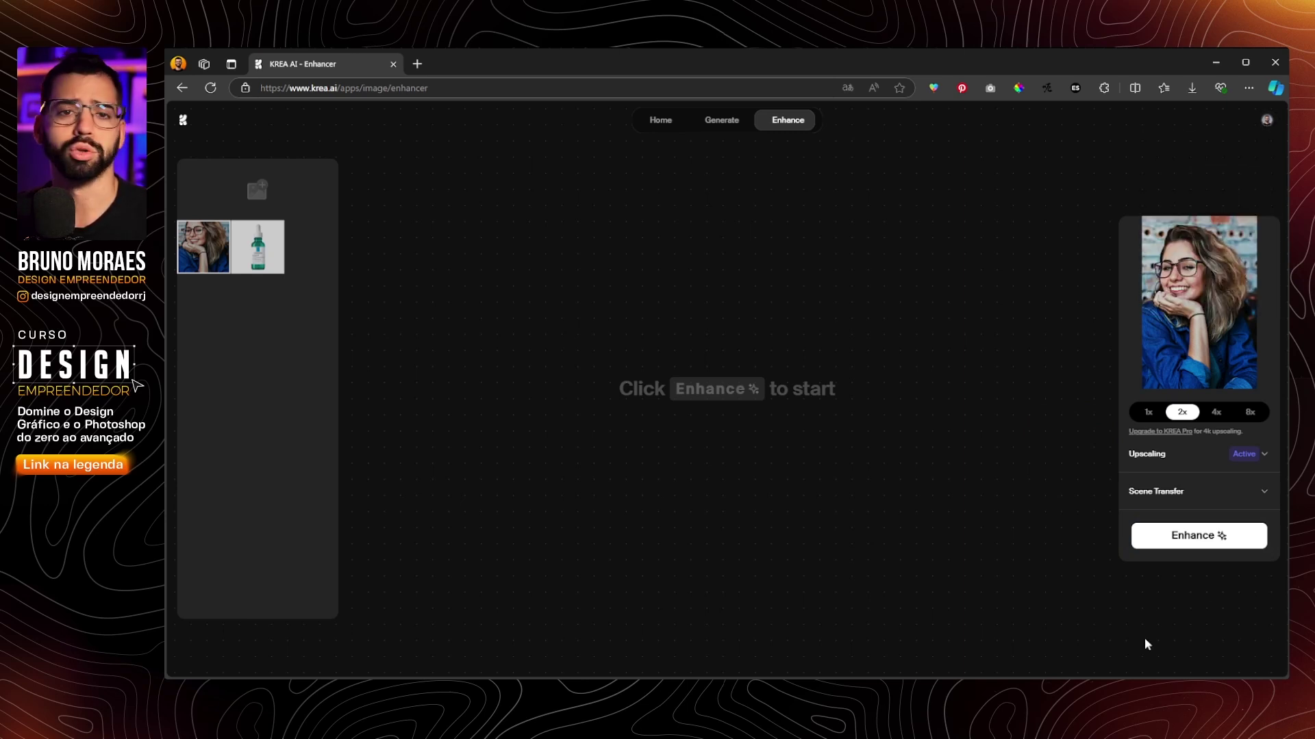
left_click(1198, 539)
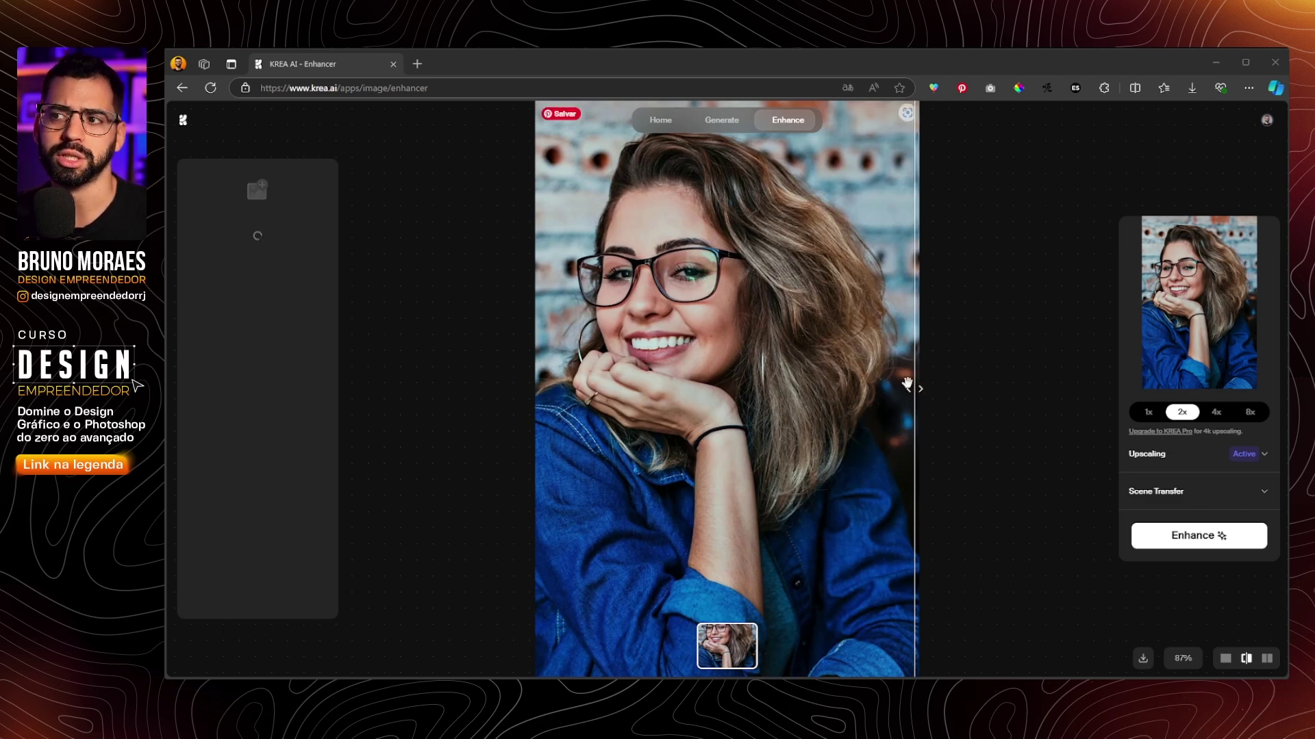
- Compare the original and enhanced portrait by sweeping the before/after divider across to reveal the whole enhanced version
left_click_drag(908, 383, 530, 388)
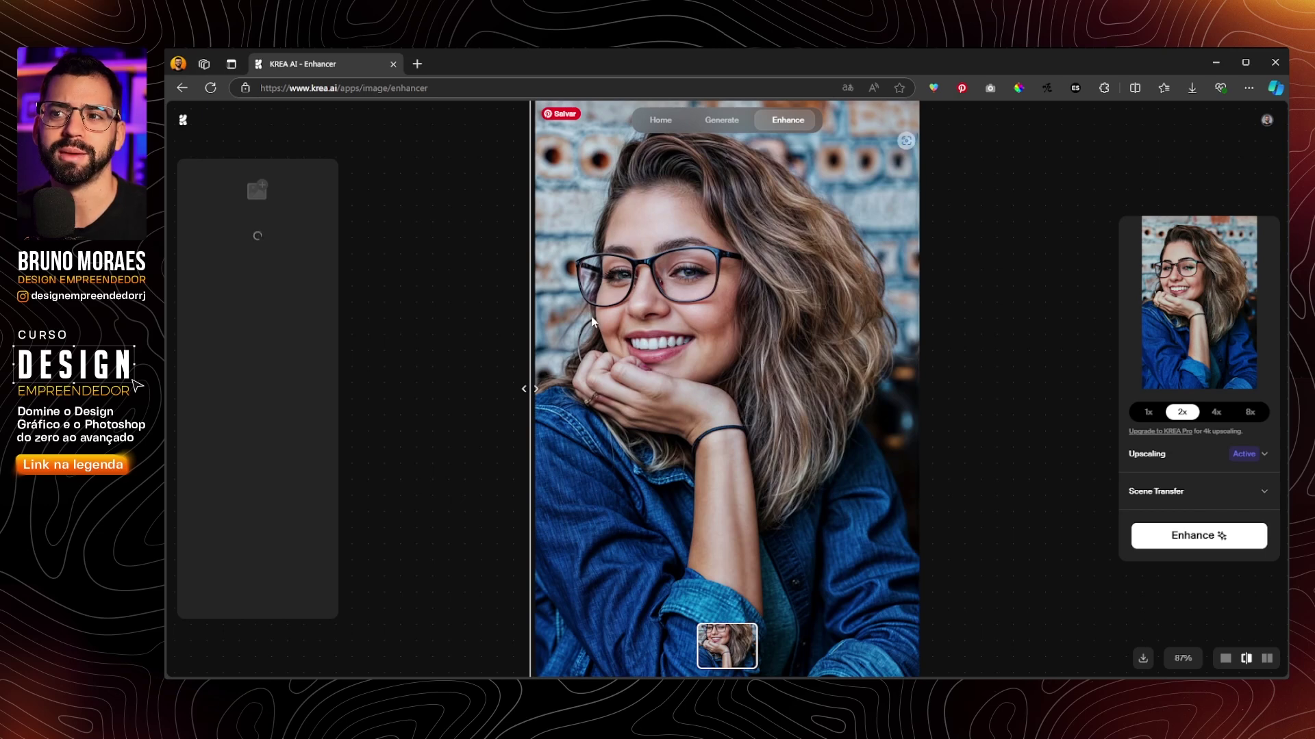
mouse_move(532, 389)
left_mouse_down()
mouse_move(906, 406)
mouse_move(543, 388)
left_mouse_up()
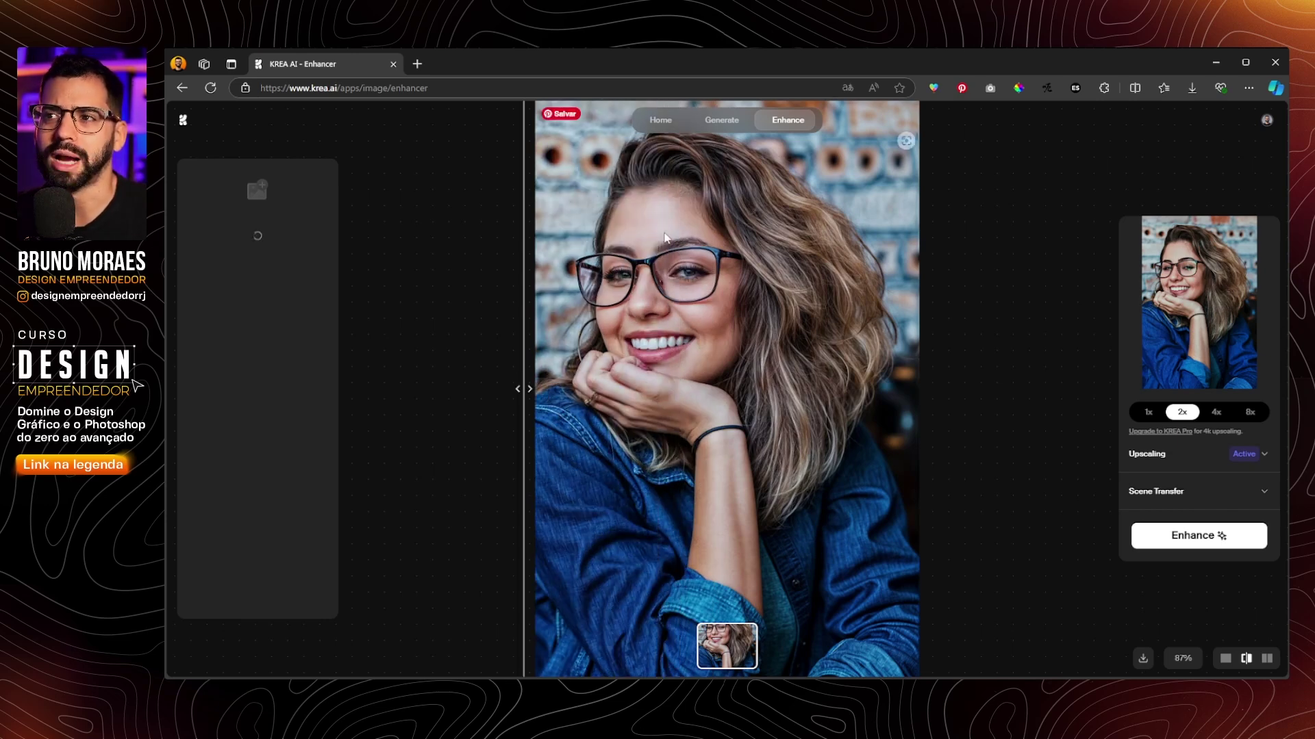
left_click_drag(538, 389, 525, 441)
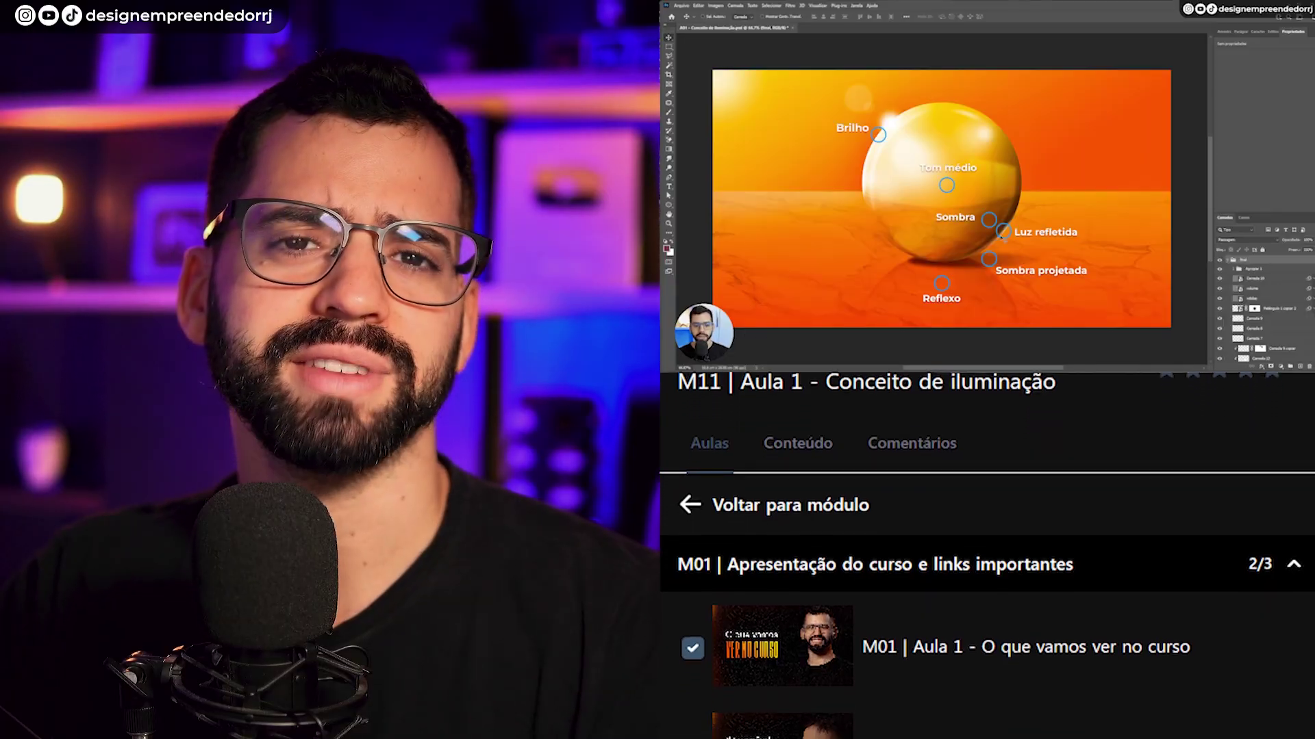
scroll(987, 571, "down", 3)
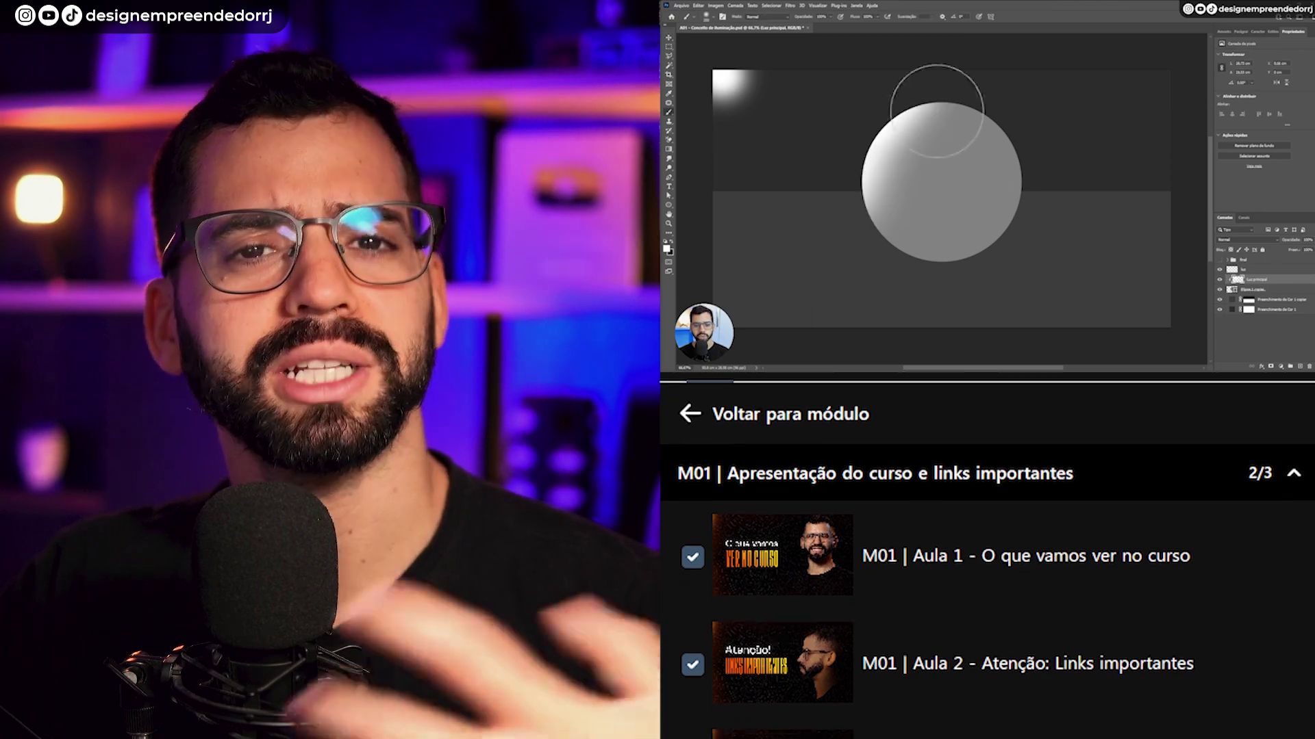
scroll(987, 571, "down", 2)
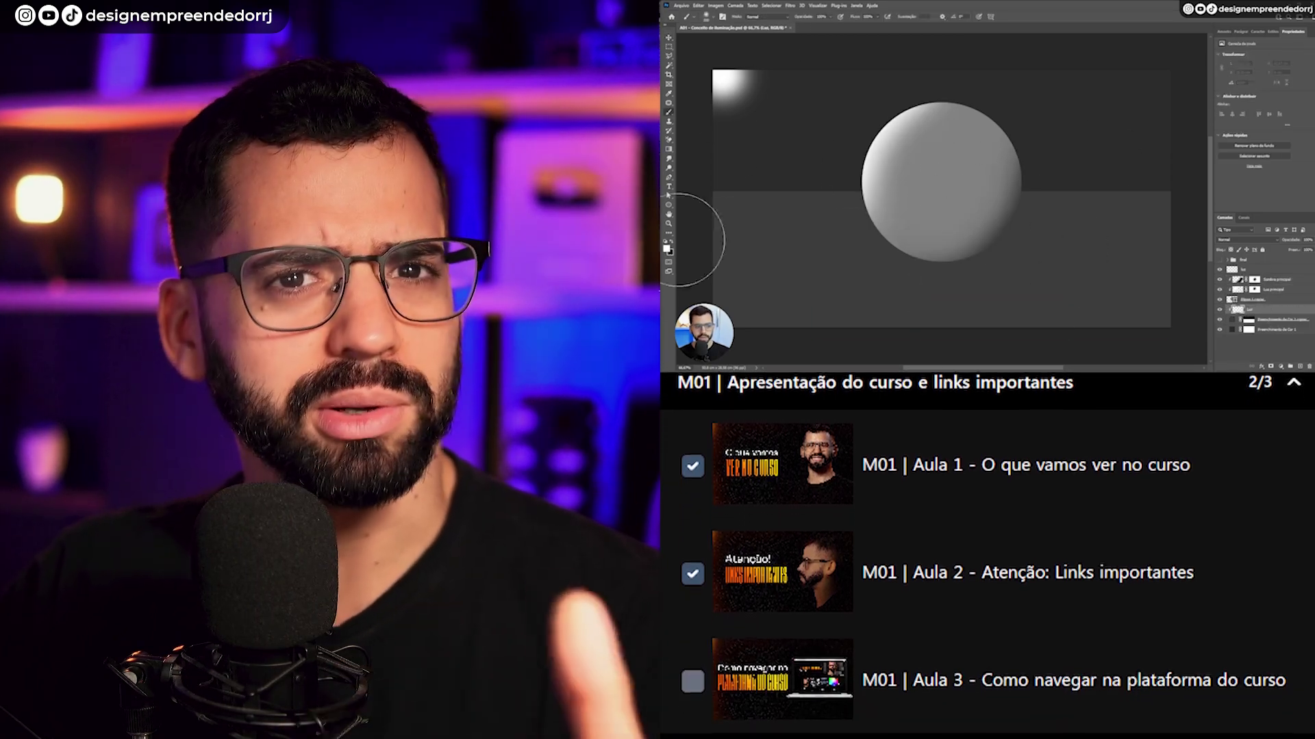
scroll(986, 571, "down", 3)
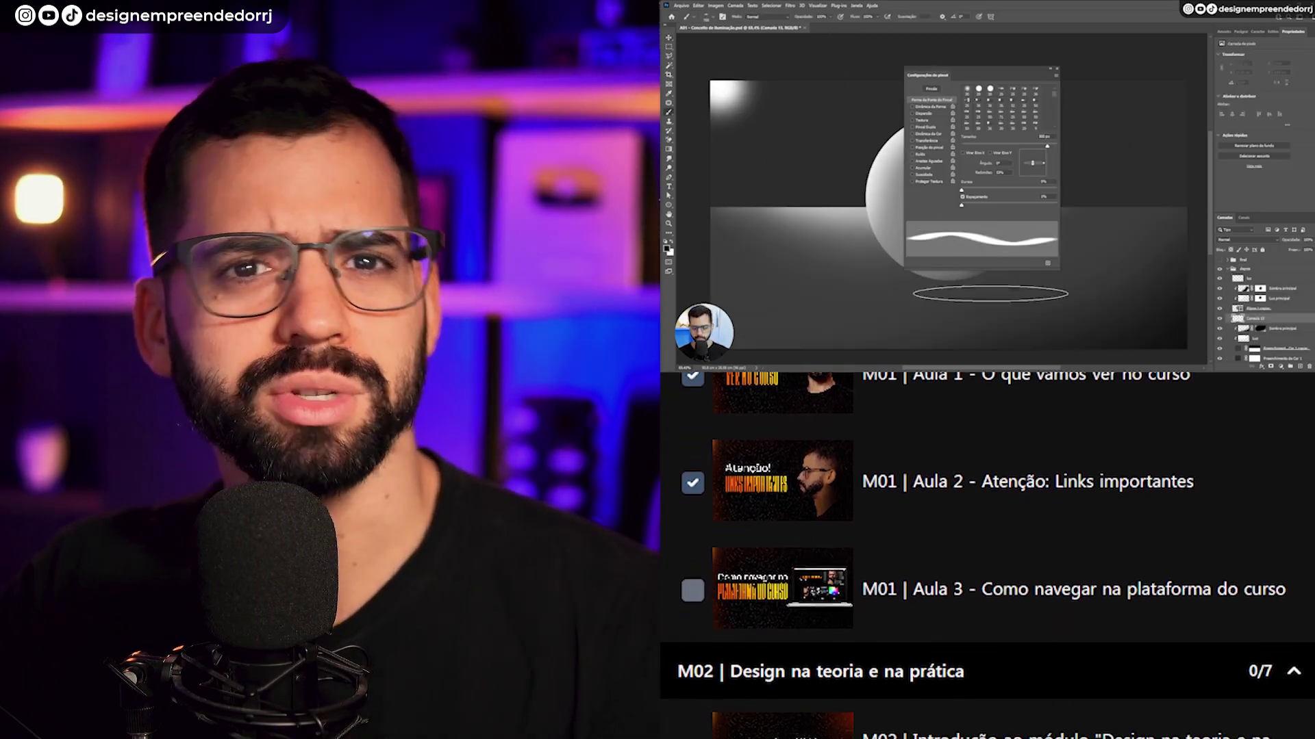
scroll(987, 571, "down", 3)
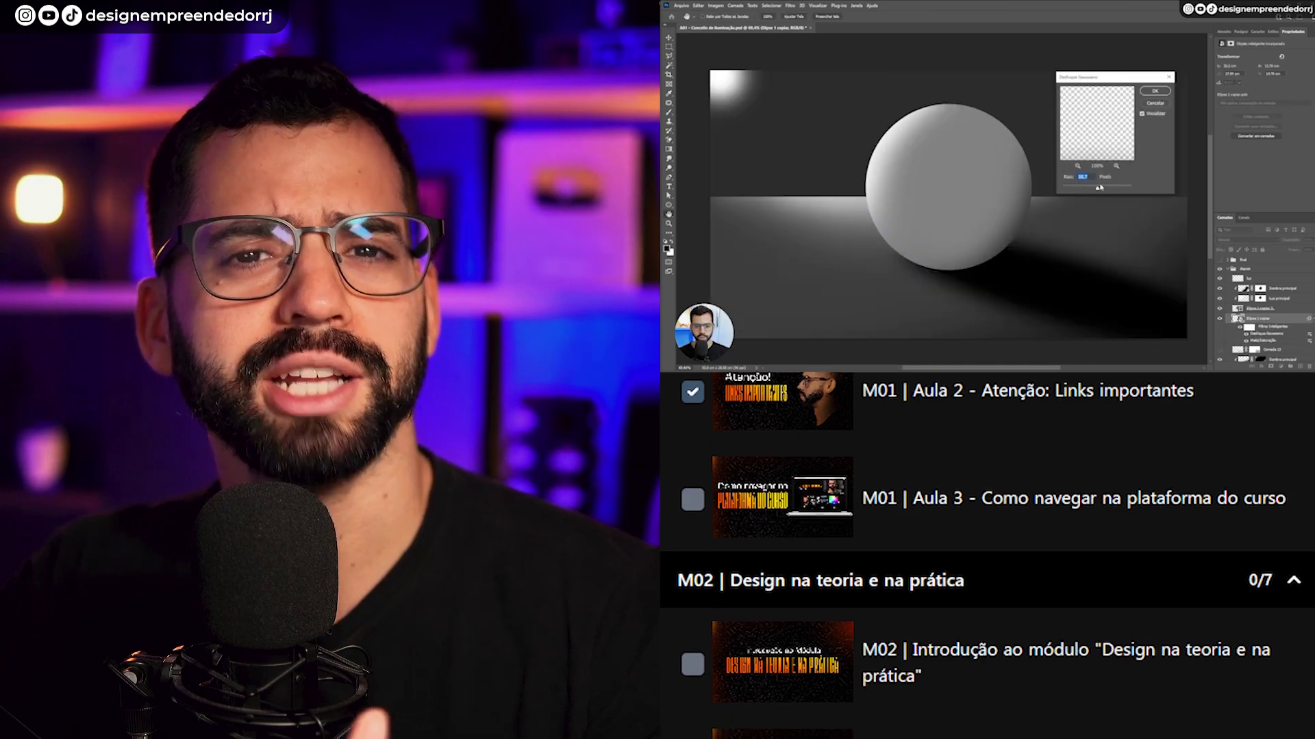
scroll(987, 571, "down", 3)
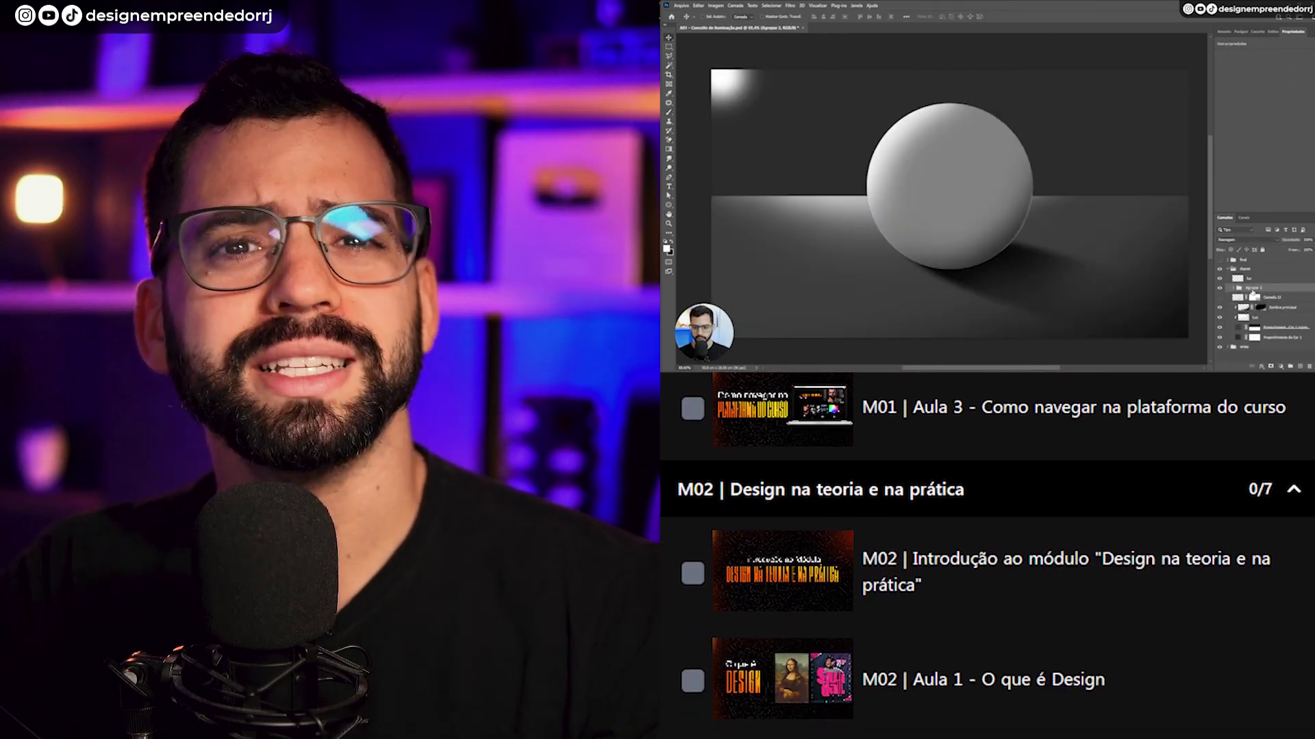
scroll(987, 571, "down", 3)
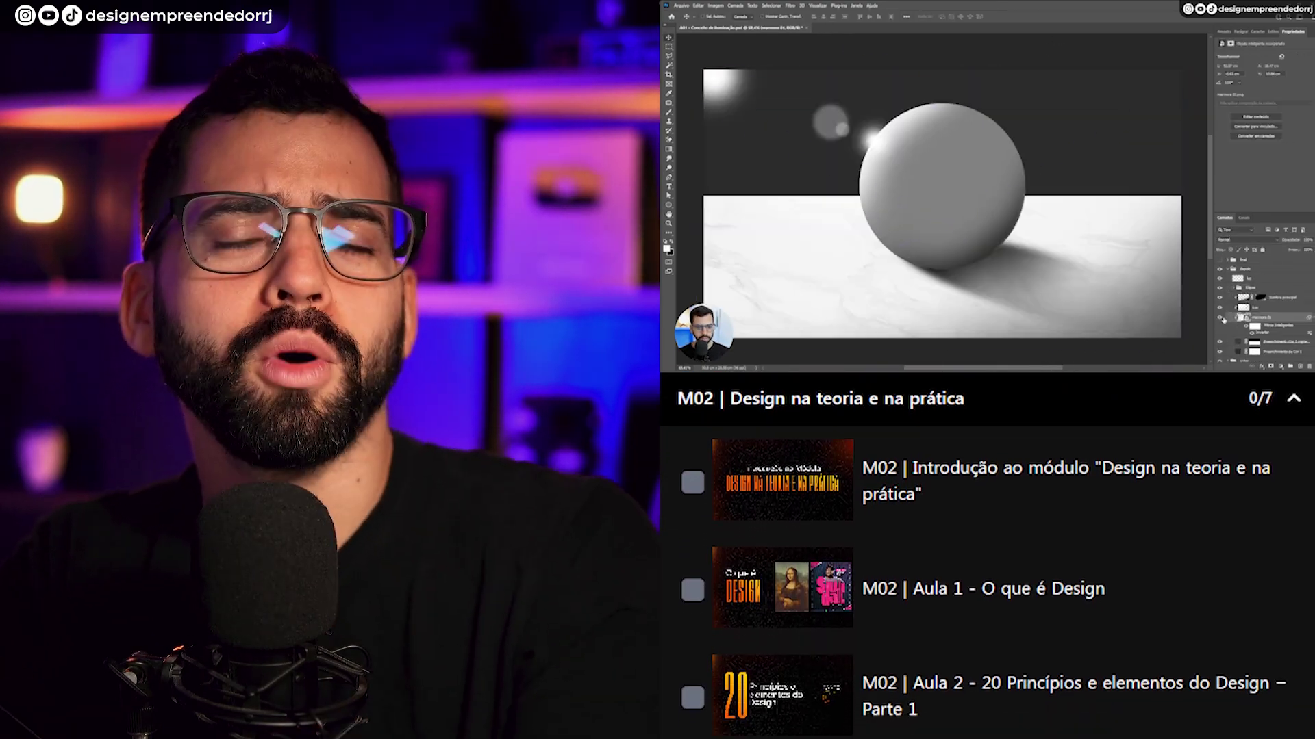
scroll(986, 571, "down", 3)
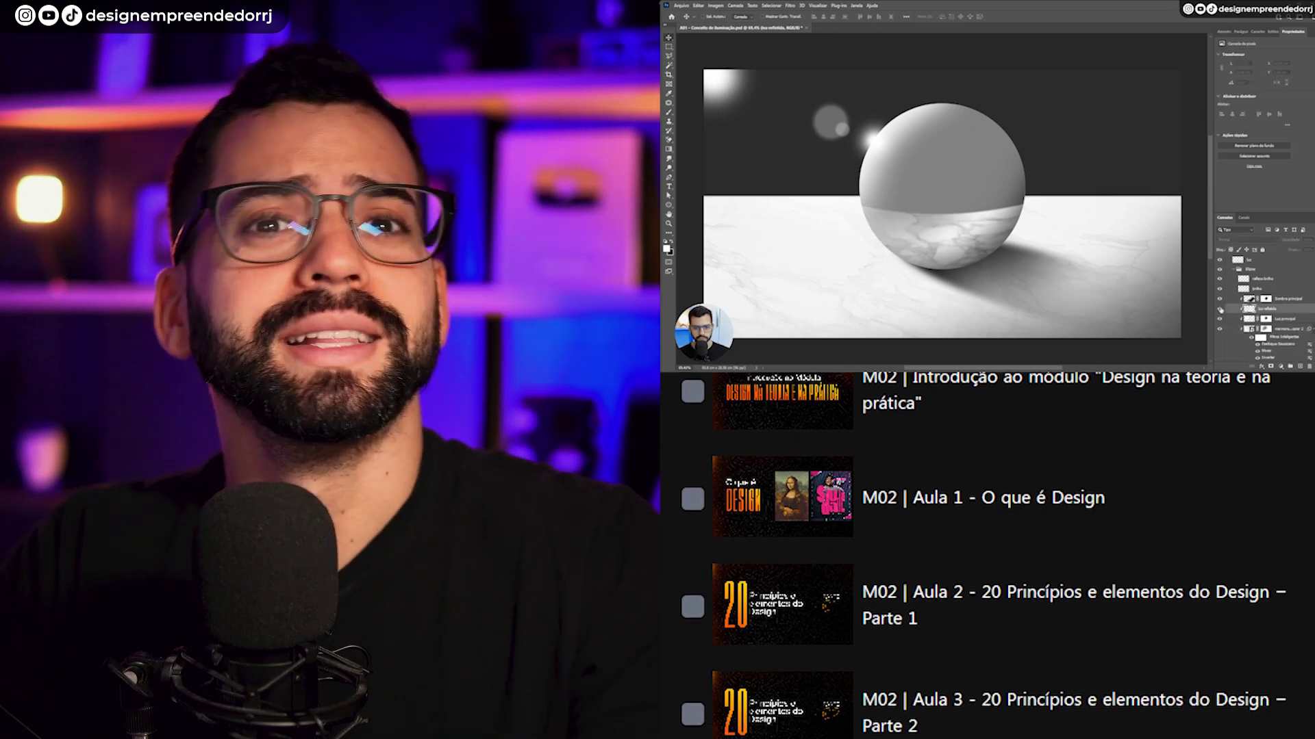
scroll(987, 571, "down", 3)
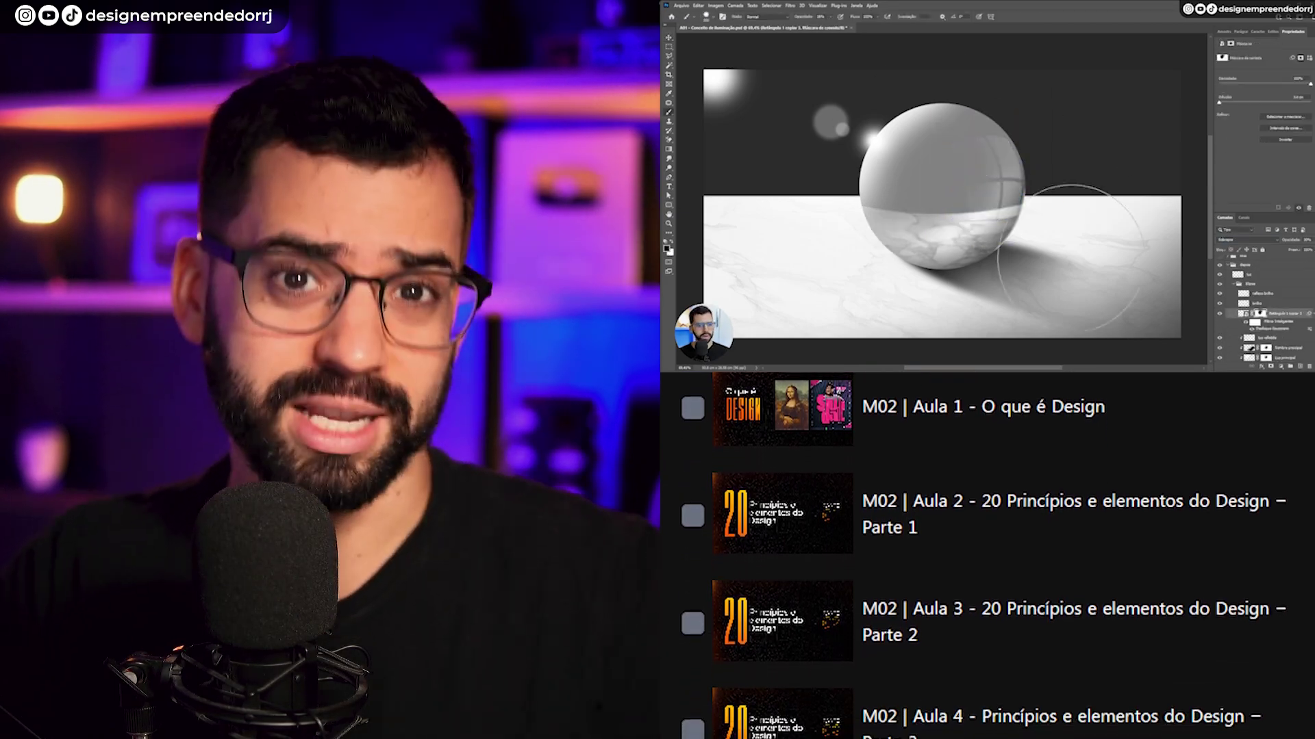
scroll(987, 571, "down", 3)
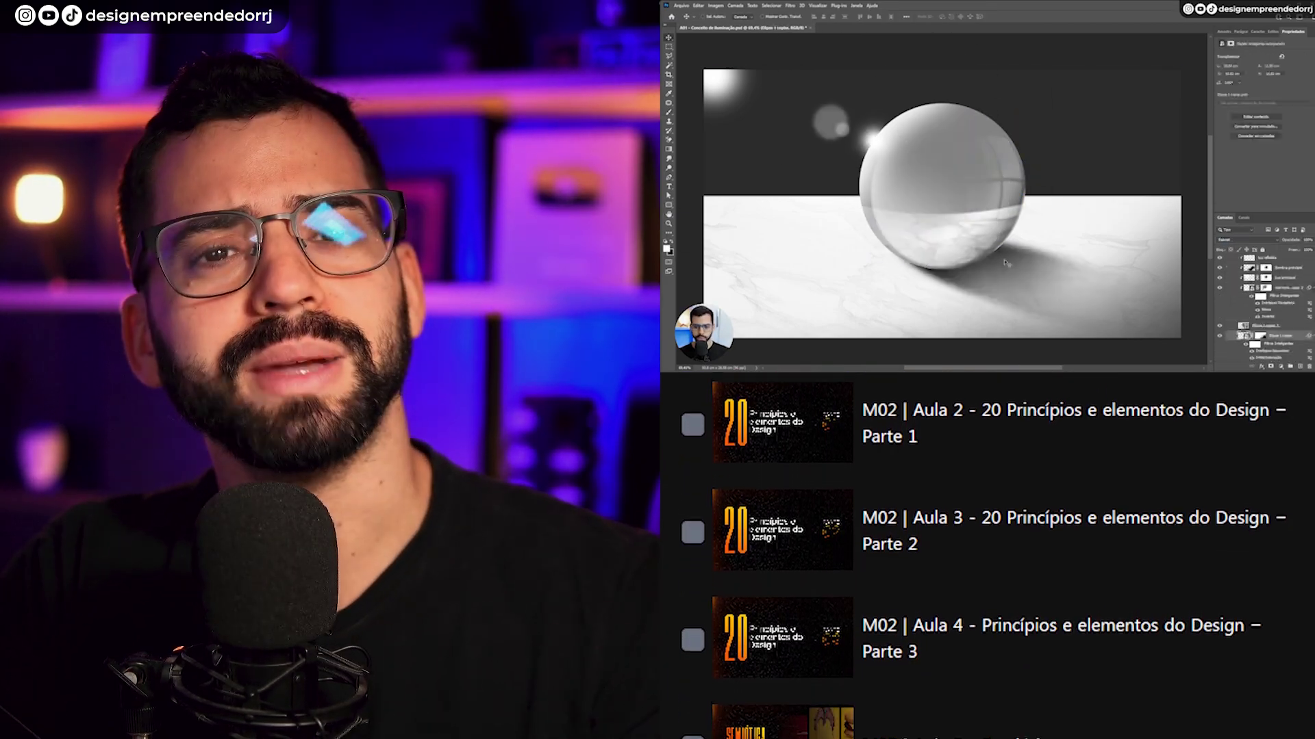
scroll(986, 571, "down", 3)
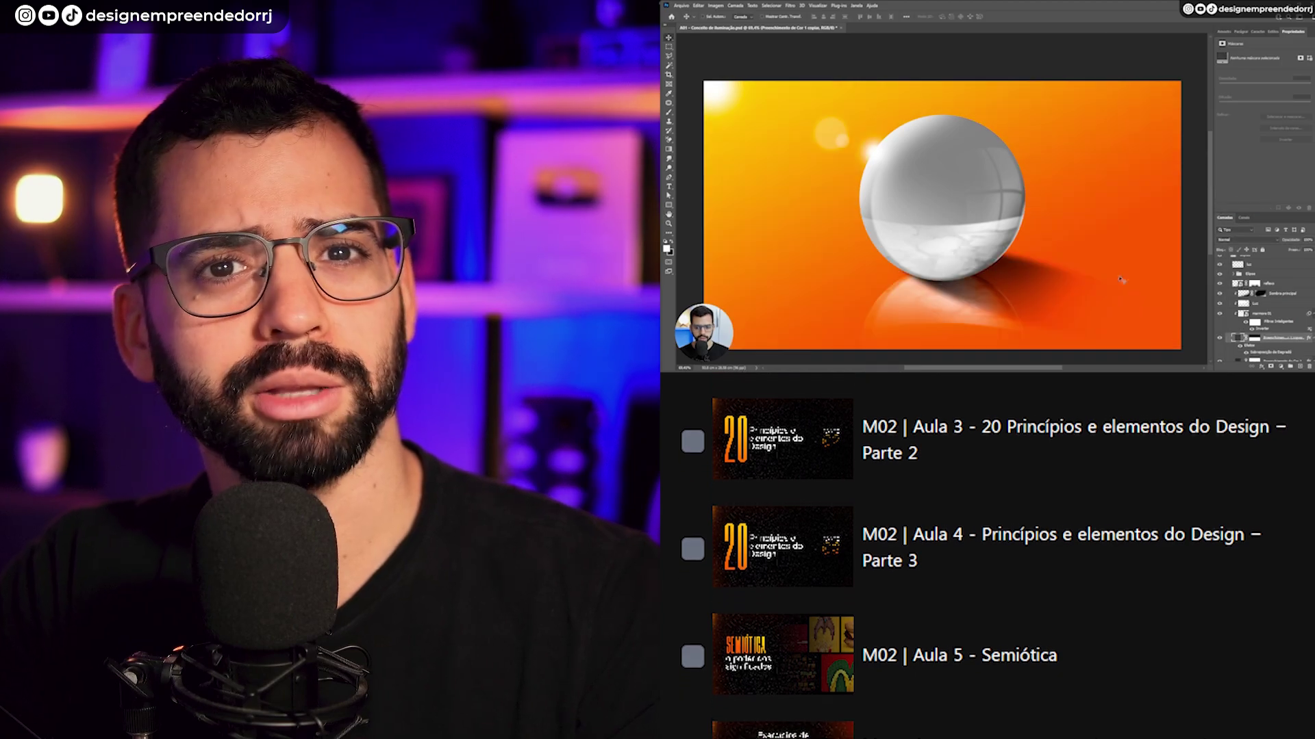
scroll(987, 571, "down", 3)
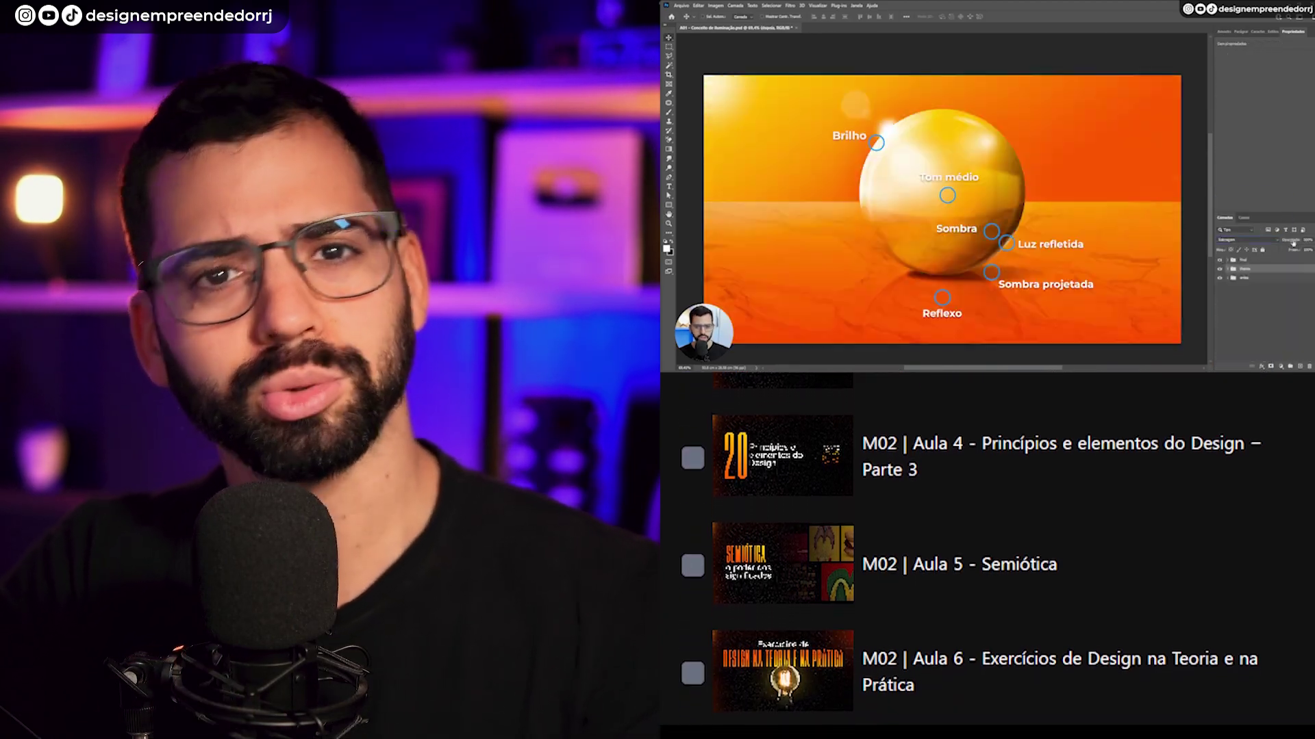
scroll(986, 571, "down", 3)
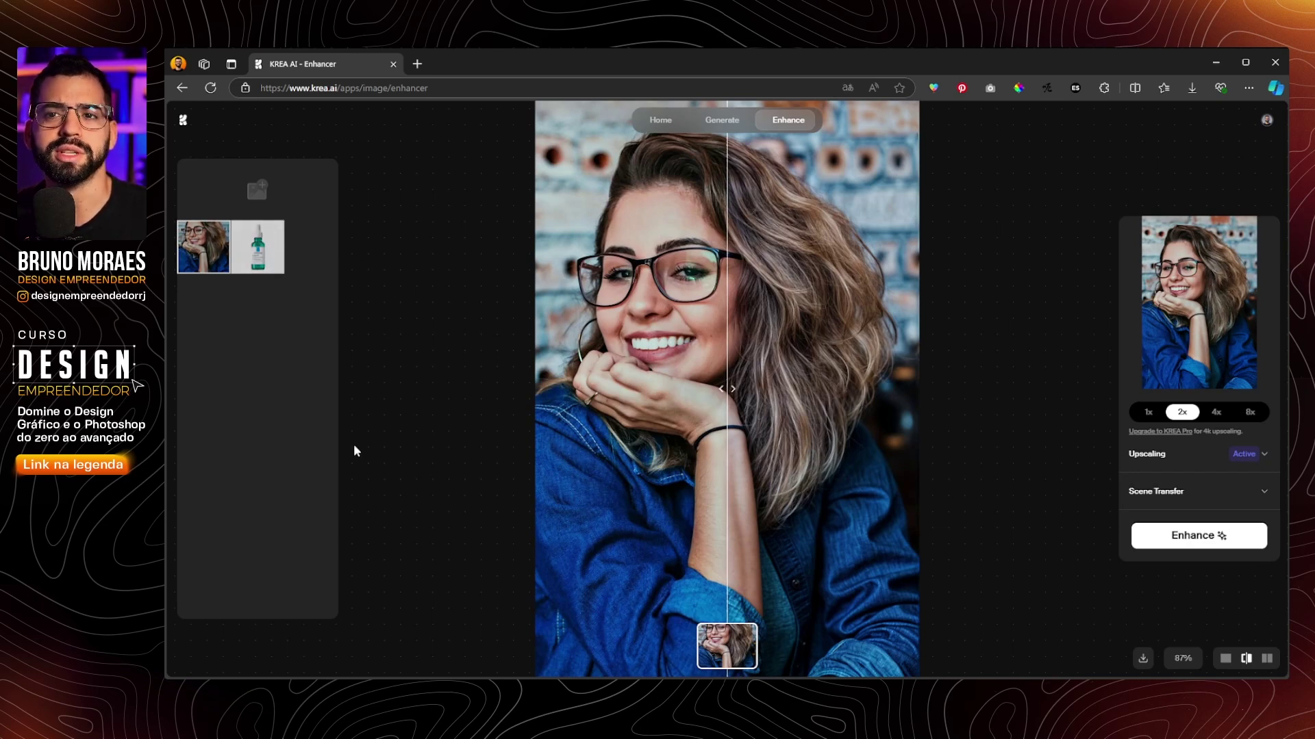
- Open the enhanced serum bottle from the history, inspect its label text up close and download the image
left_click(256, 260)
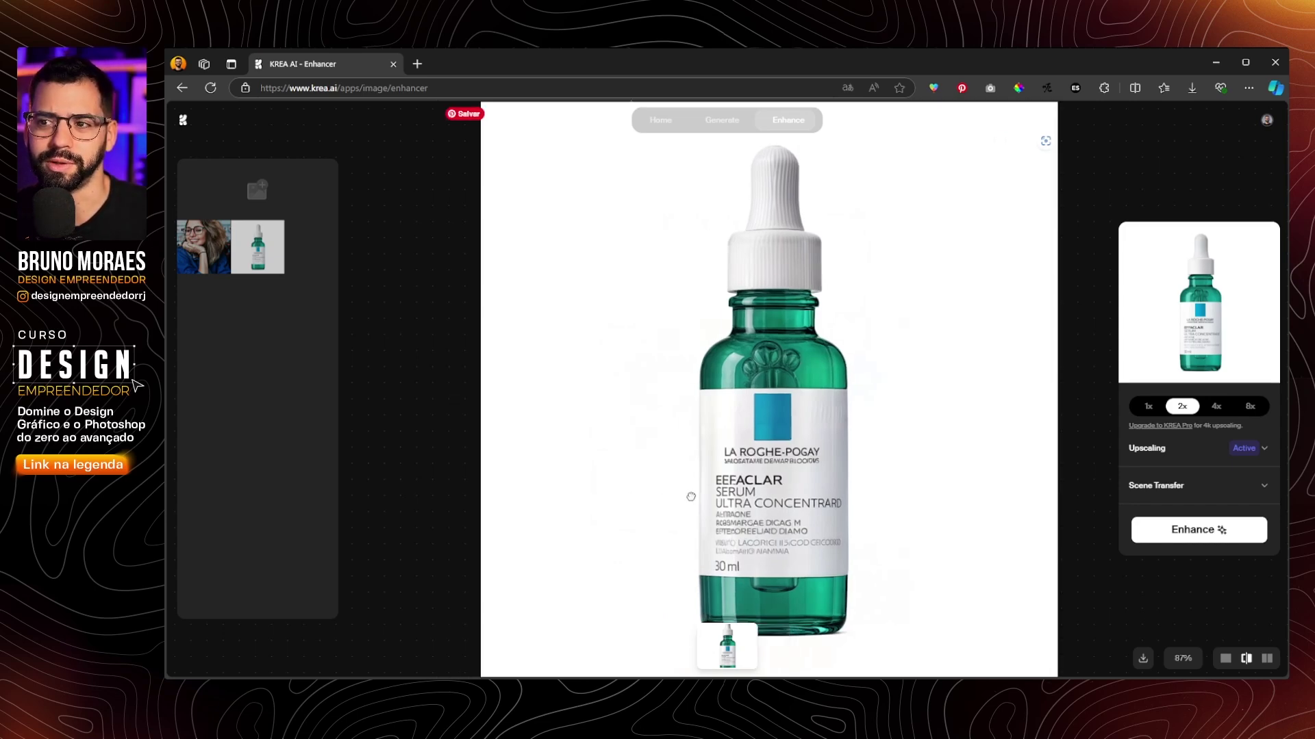
scroll(688, 514, "up", 3)
scroll(706, 513, "up", 1)
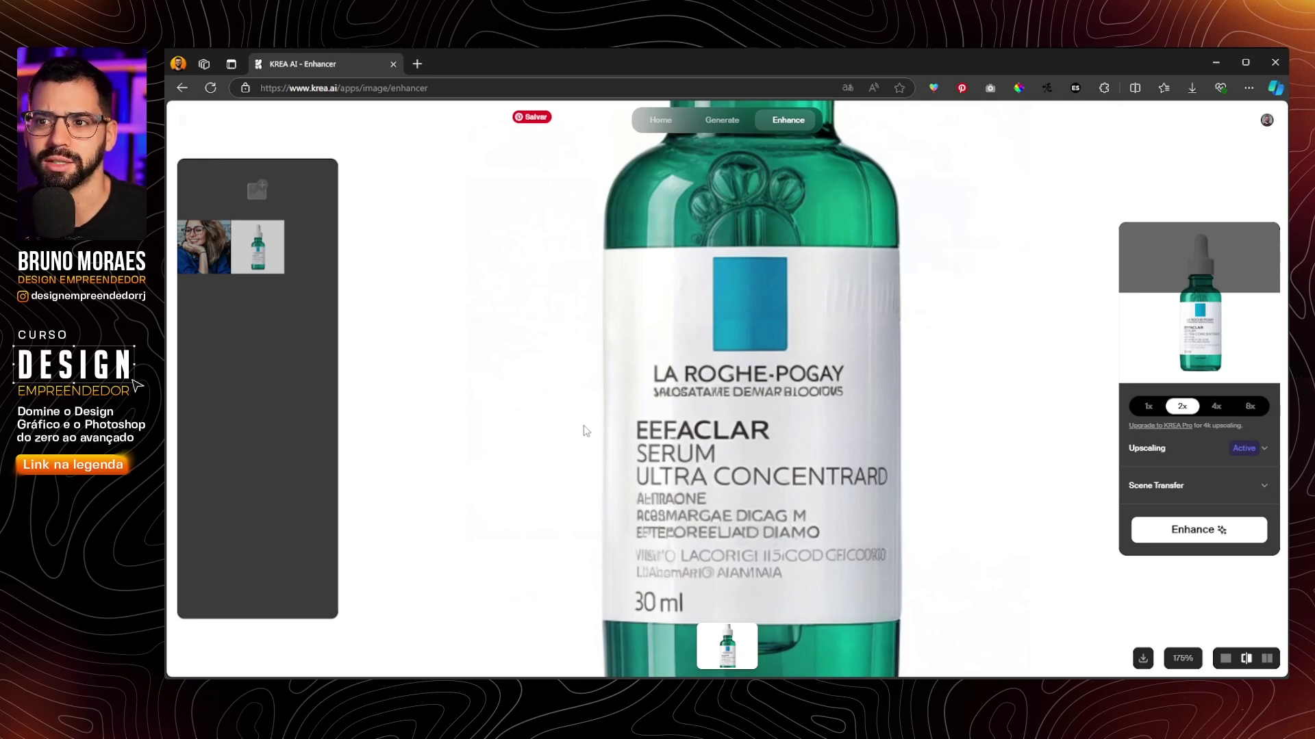
scroll(586, 430, "down", 4)
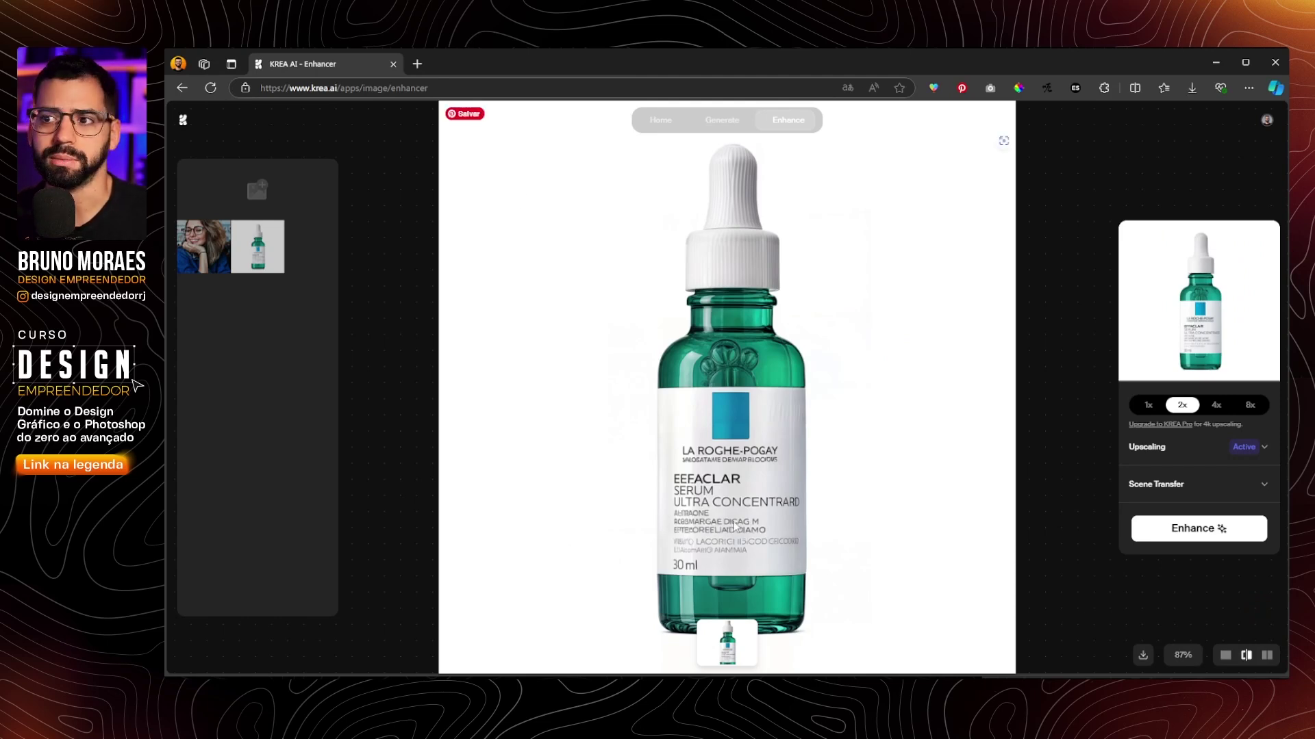
left_click(1144, 657)
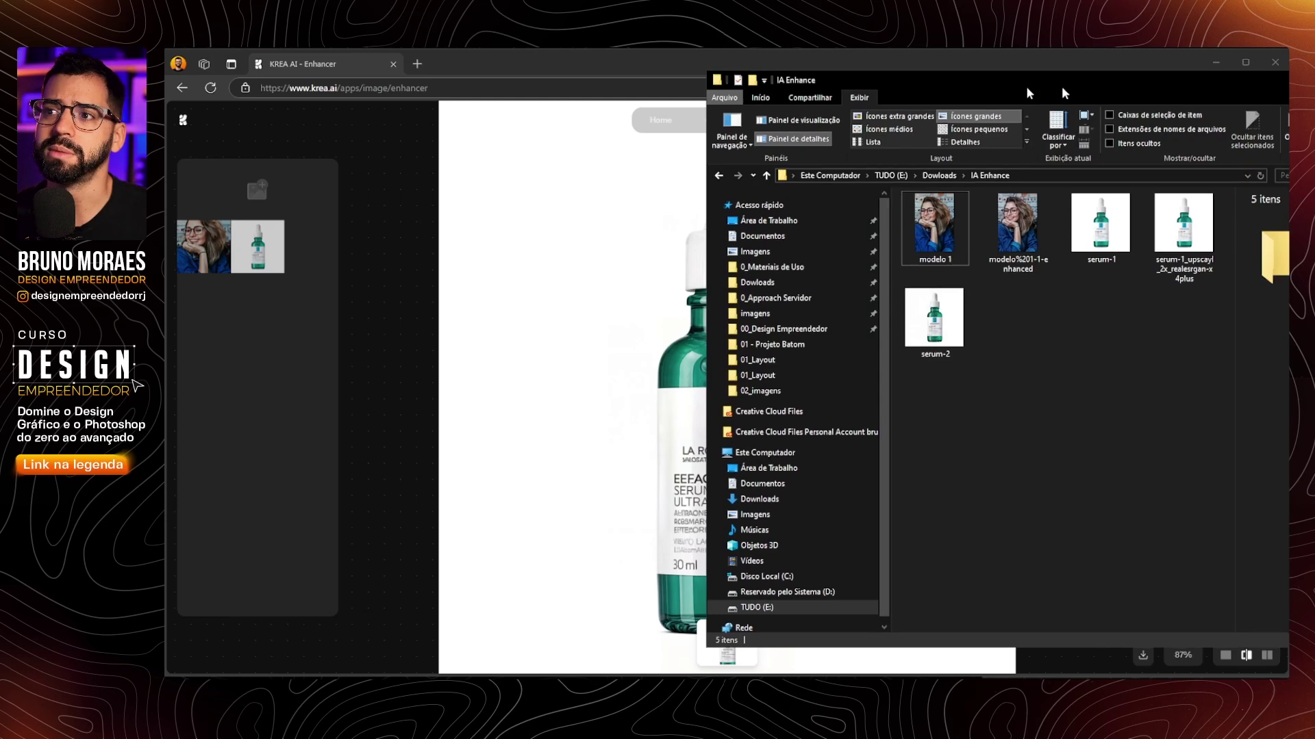
- In File Explorer's IA Enhance folder, compare the dimensions and size of modelo 1 and modelo%201-1-enhanced, and preview the enhanced file
left_click_drag(1063, 88, 781, 90)
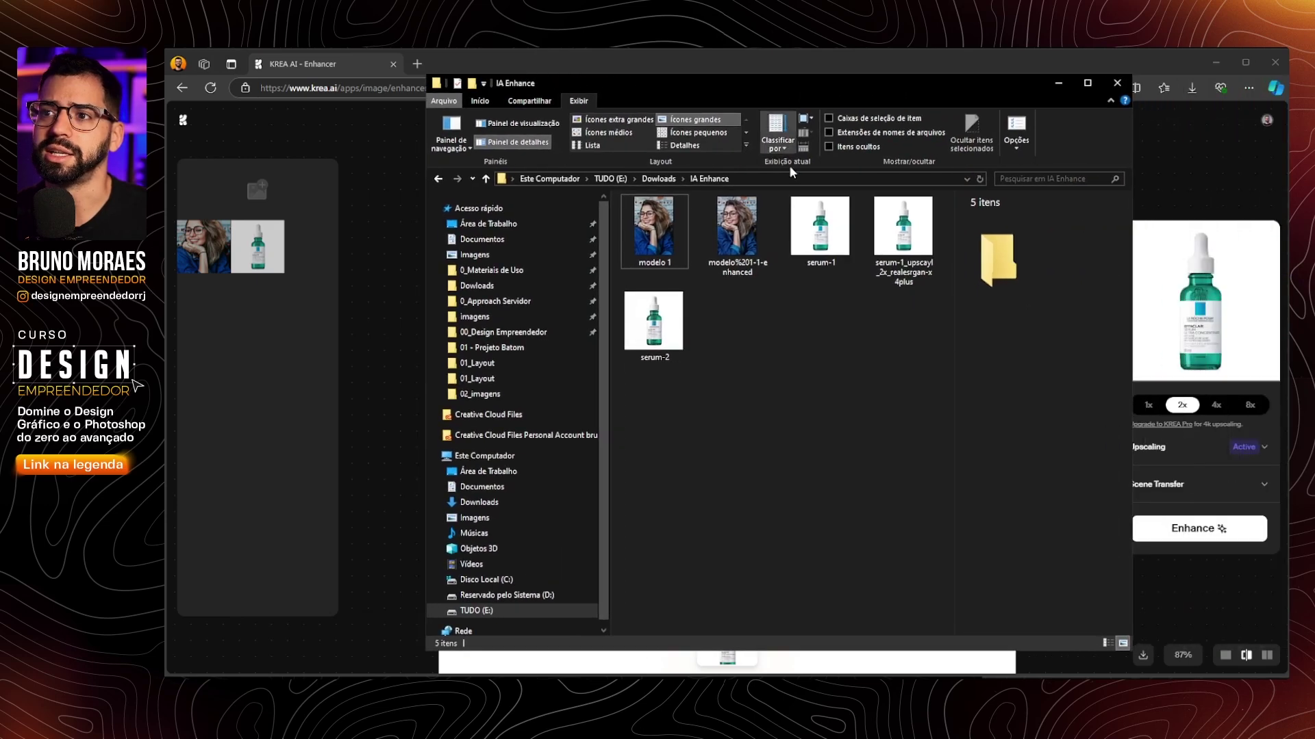
left_click(670, 228)
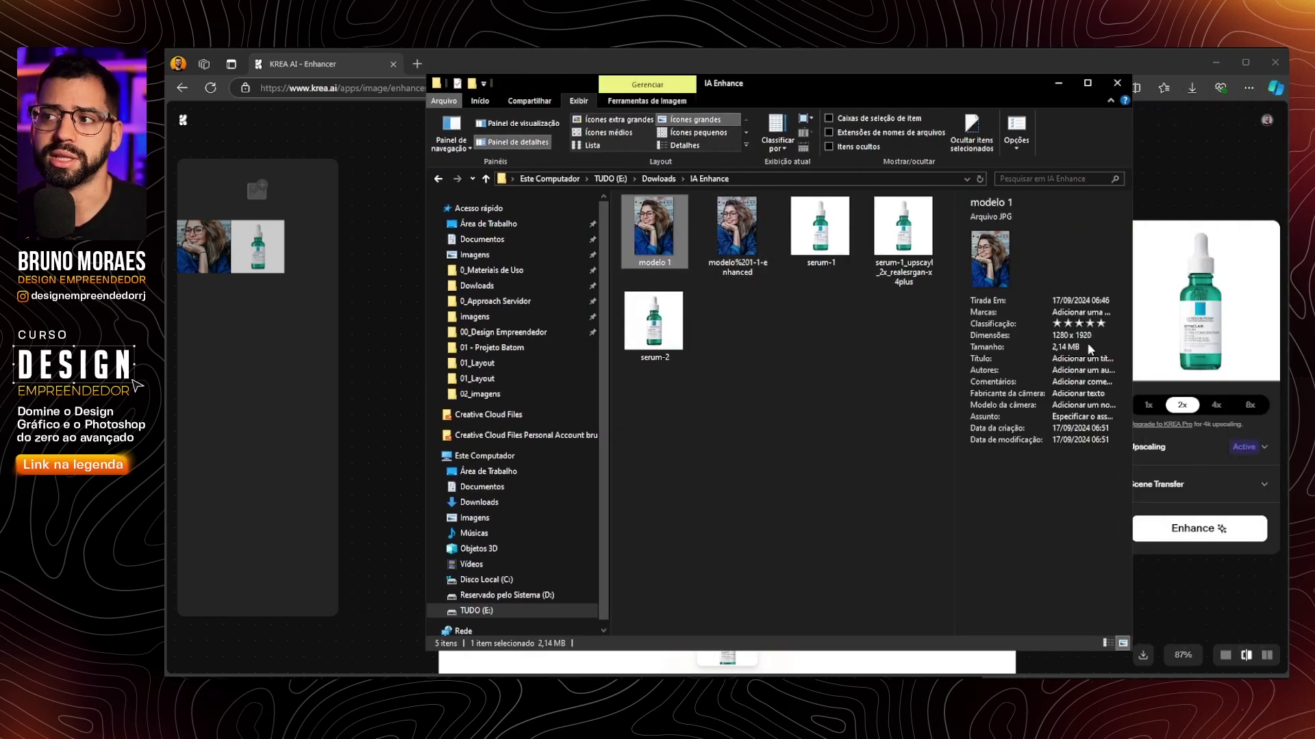
left_click(746, 226)
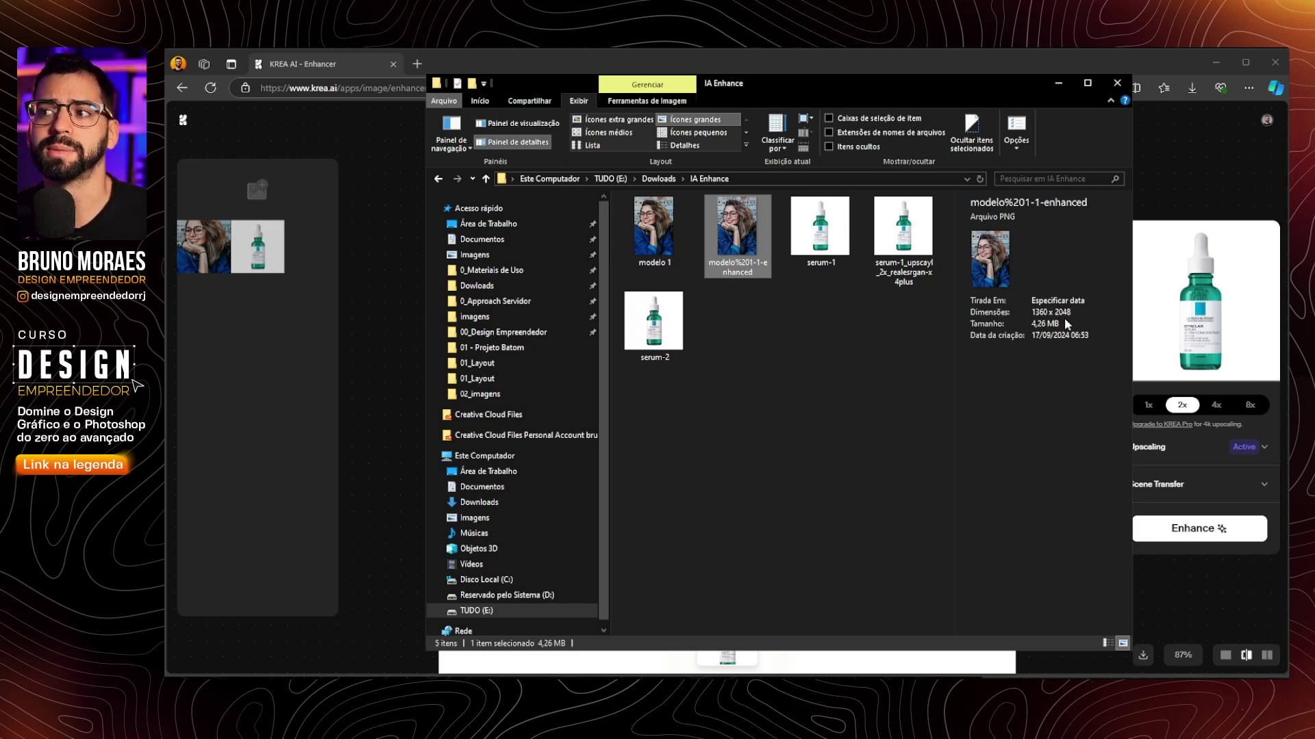
left_click(654, 234)
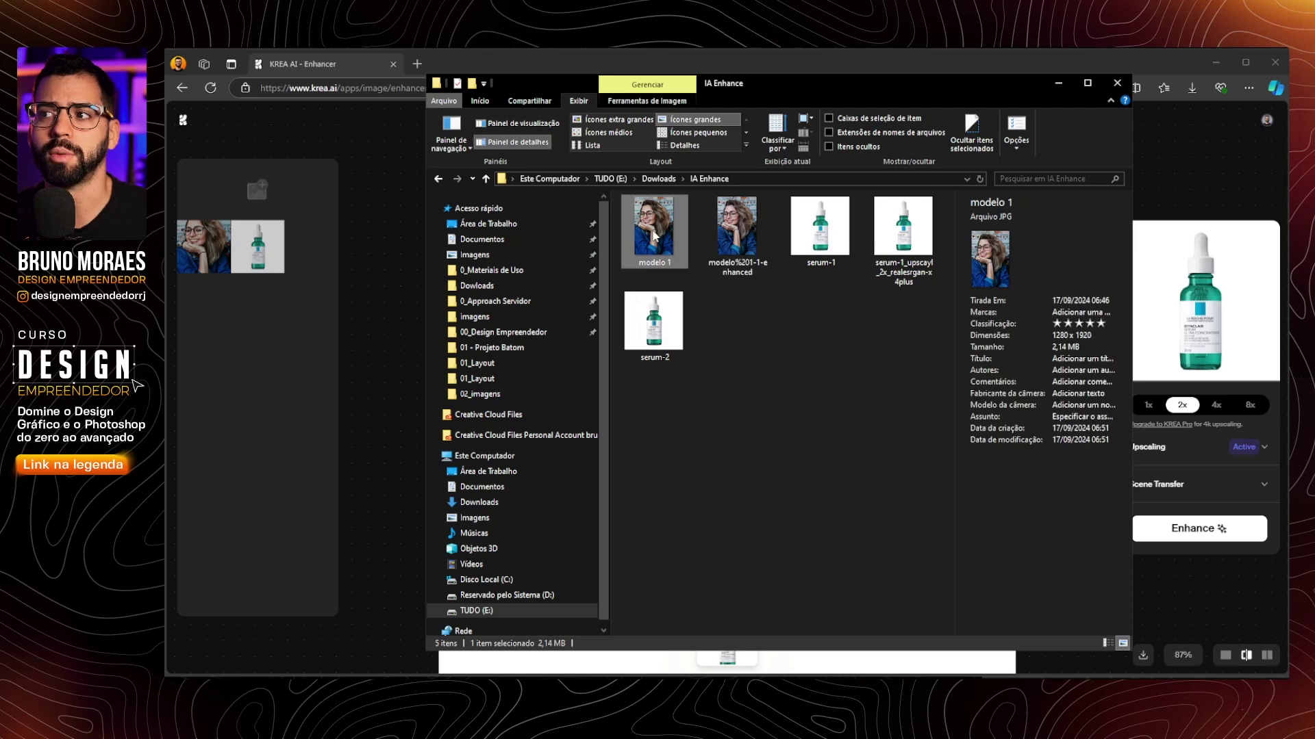
left_click(736, 237)
key("space")
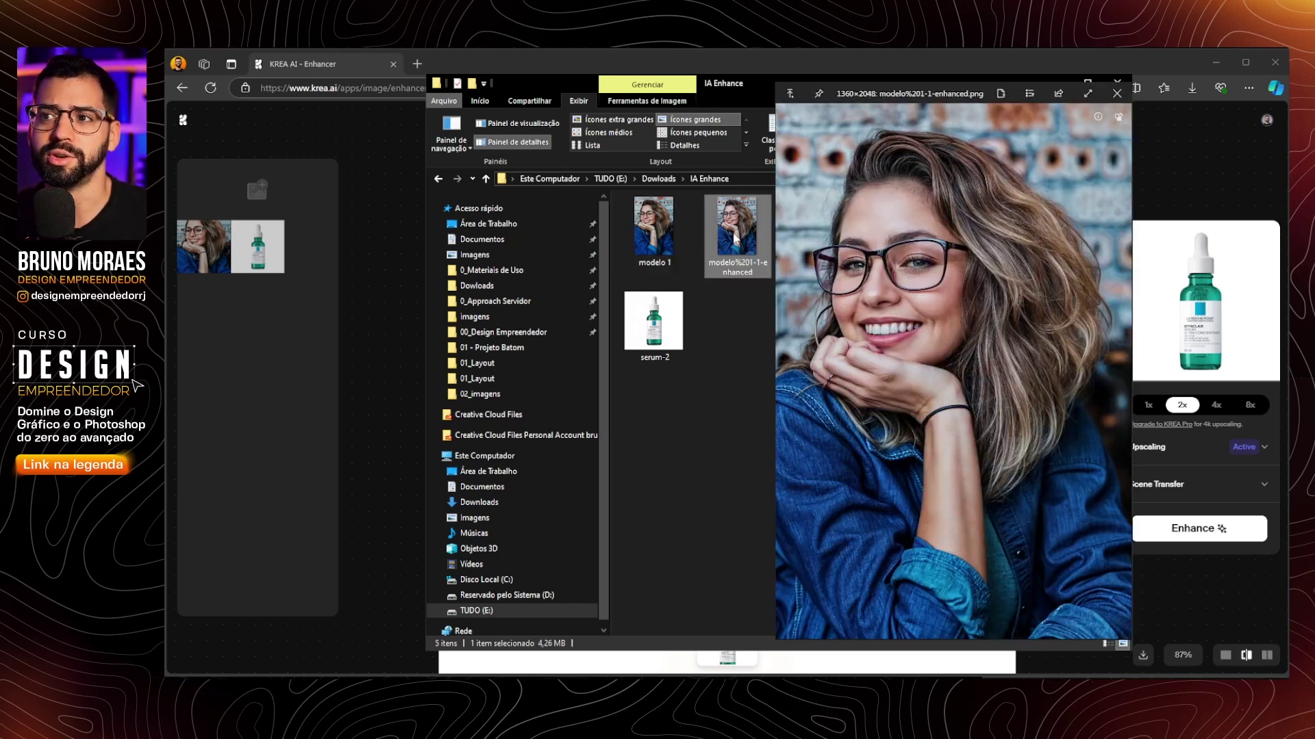
- Preview the original modelo 1 image and compare it with the enhanced portrait
left_click(672, 232)
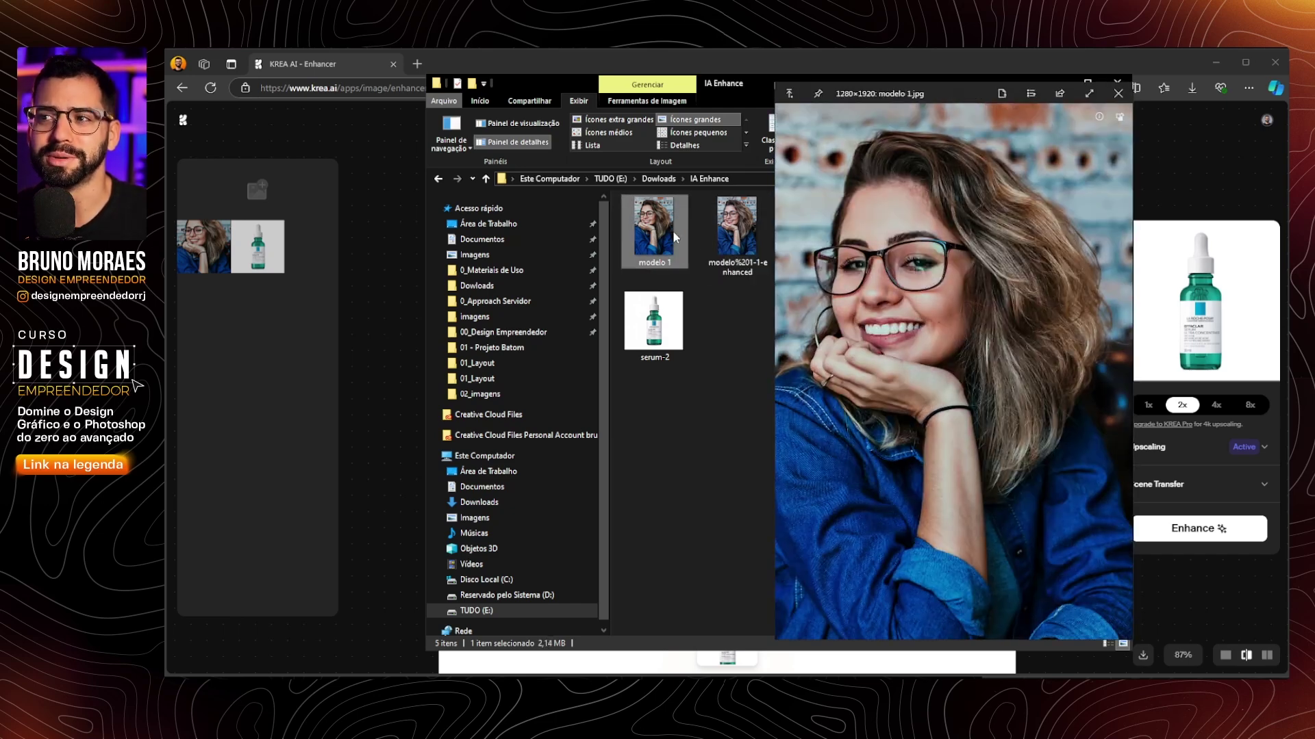
key("Right")
key("space")
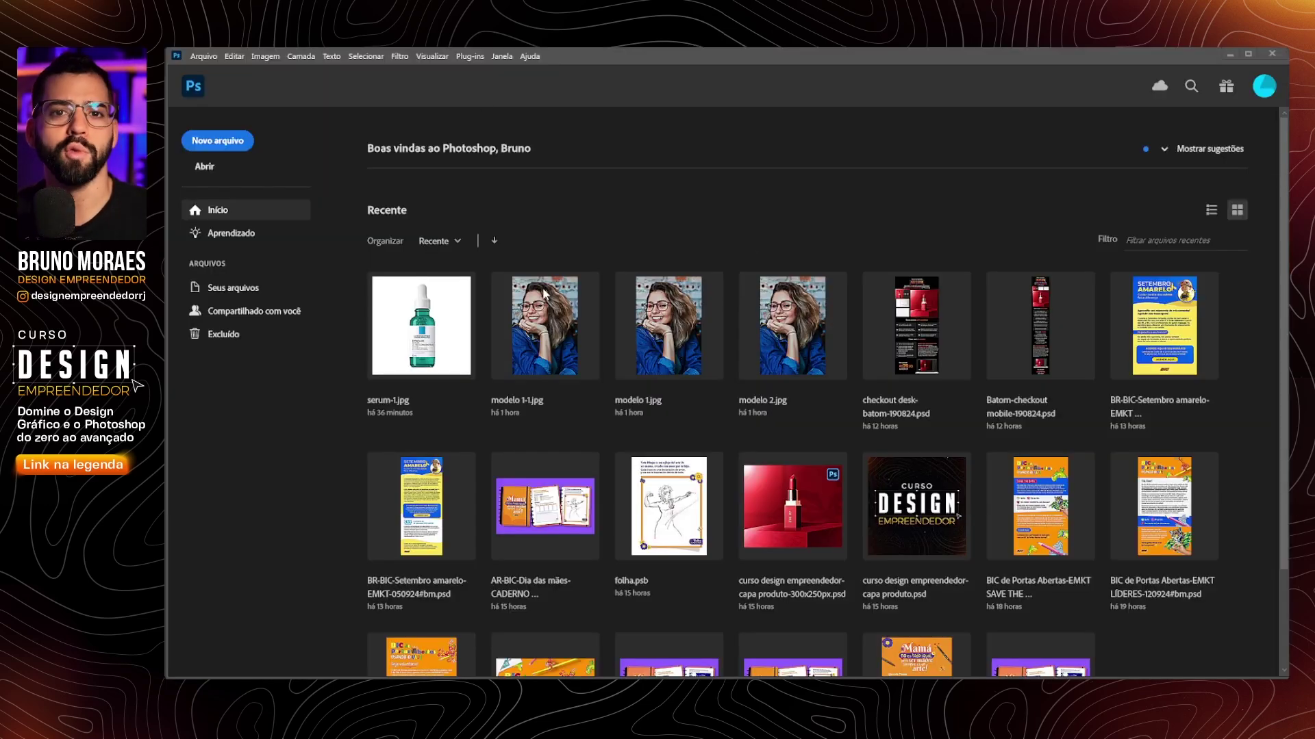
- Open modelo 1 in Photoshop and place modelo%201-1-enhanced over it as a layer filling the canvas
key("alt+Tab")
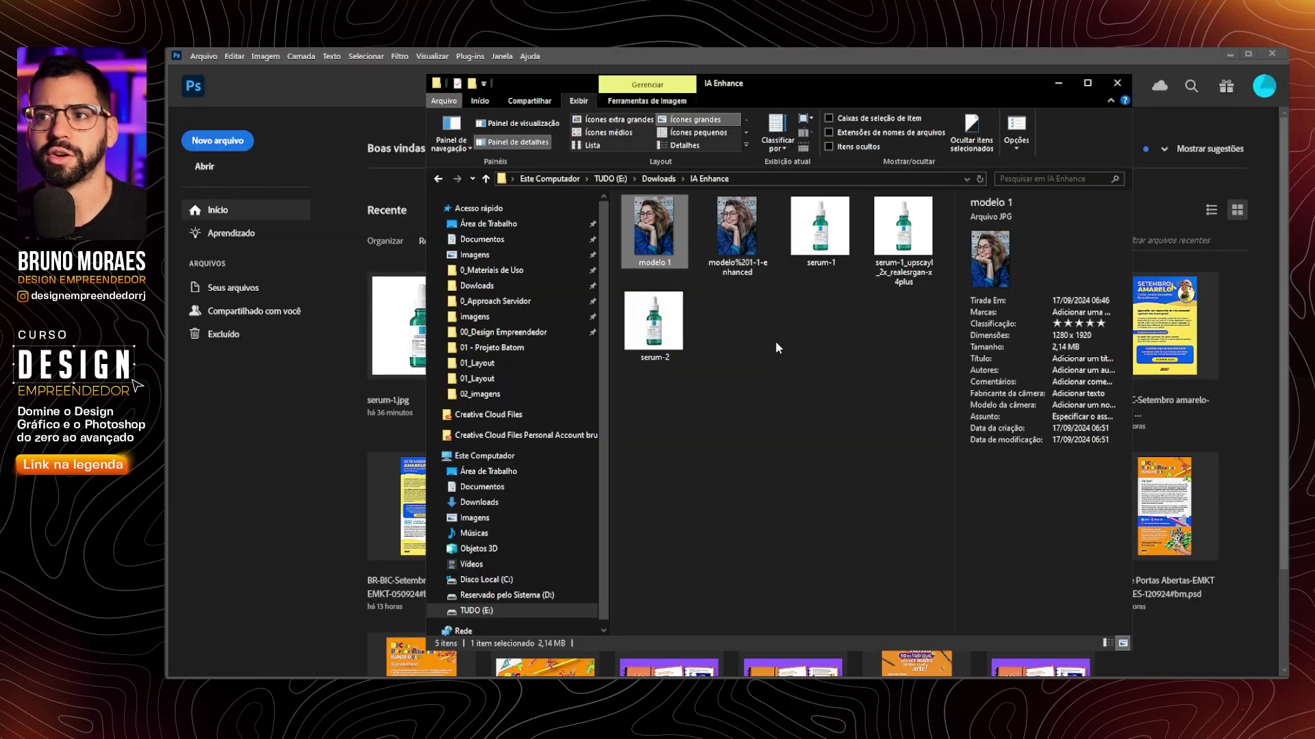
left_click_drag(655, 229, 402, 616)
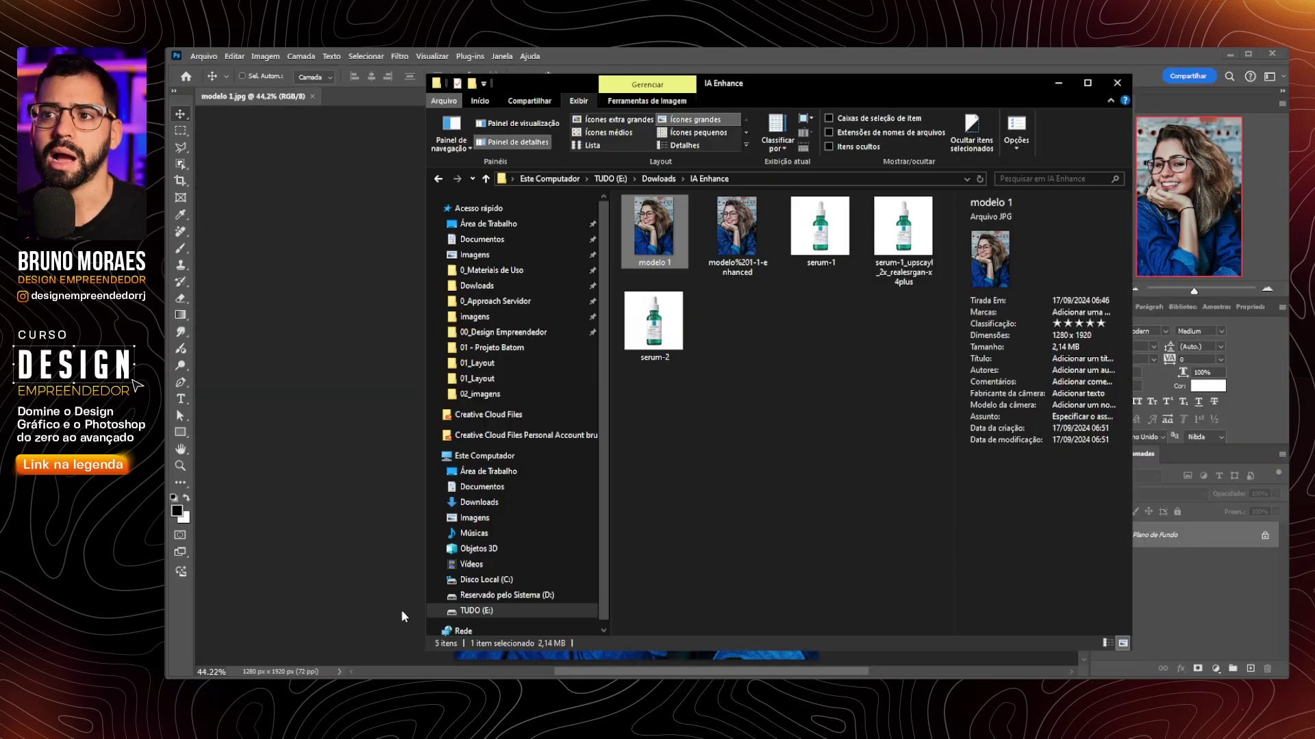
left_click(736, 229)
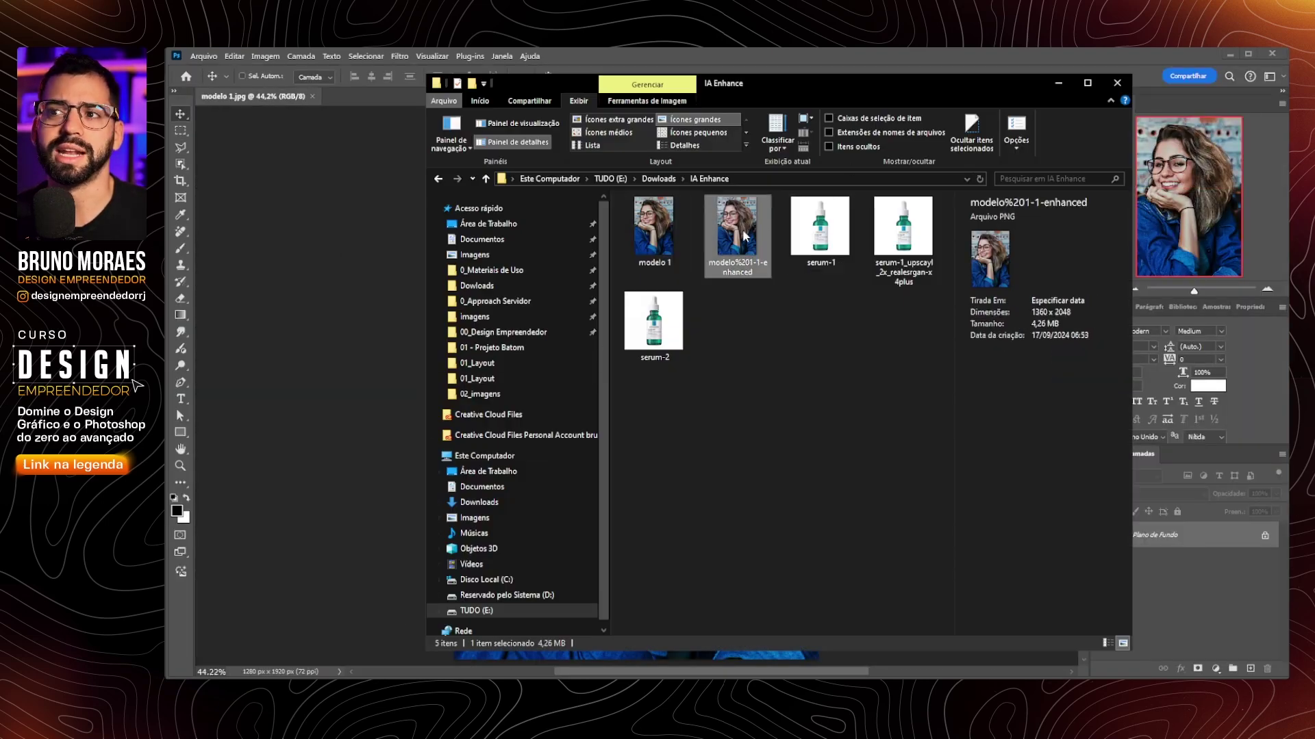
left_click_drag(745, 236, 397, 291)
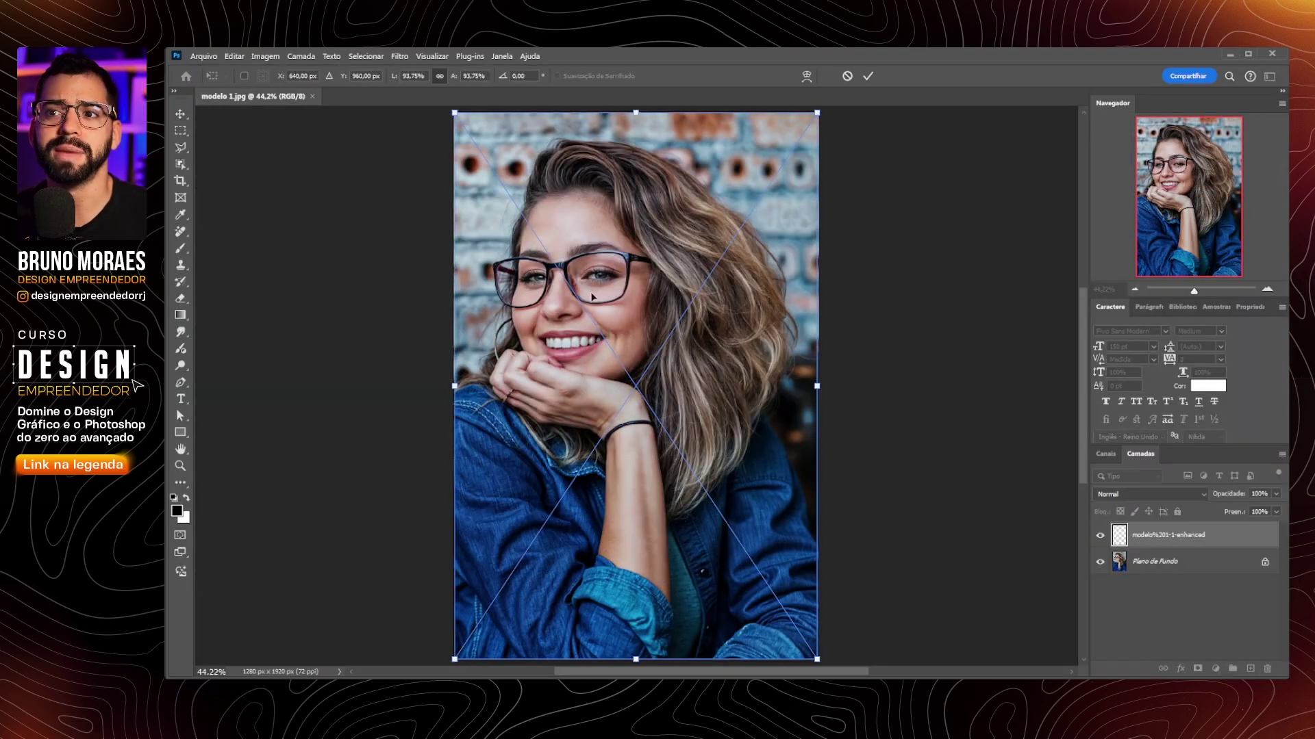
key("Return")
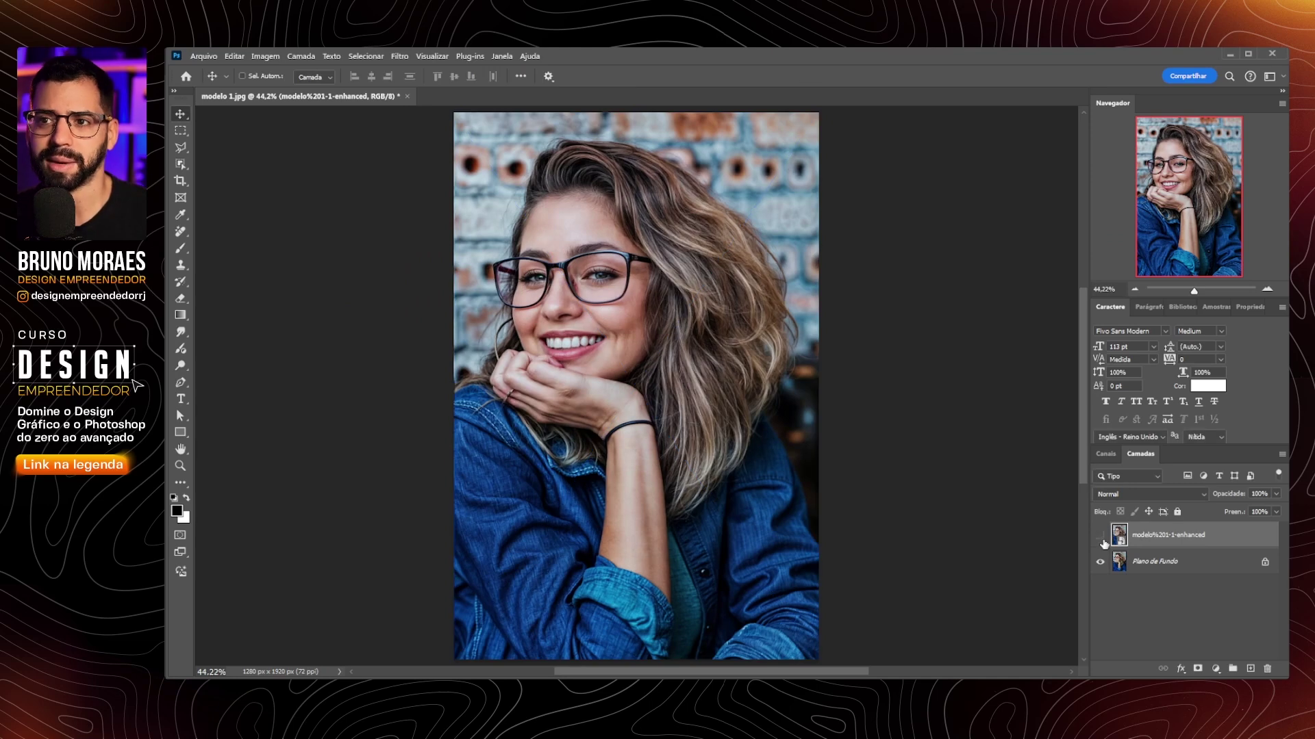
- Compare the enhanced layer with the original by toggling its visibility, and hide it behind a black layer mask
left_click(1100, 535)
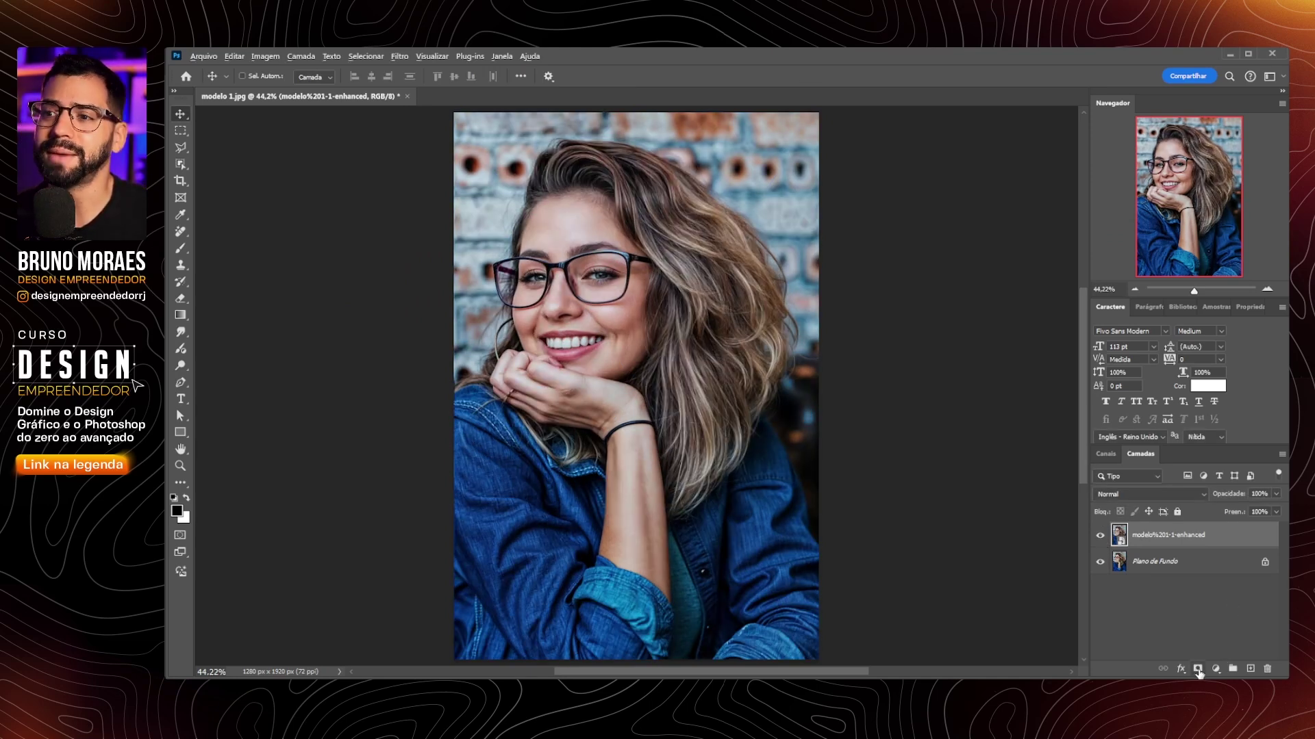
left_click(1198, 671, "alt")
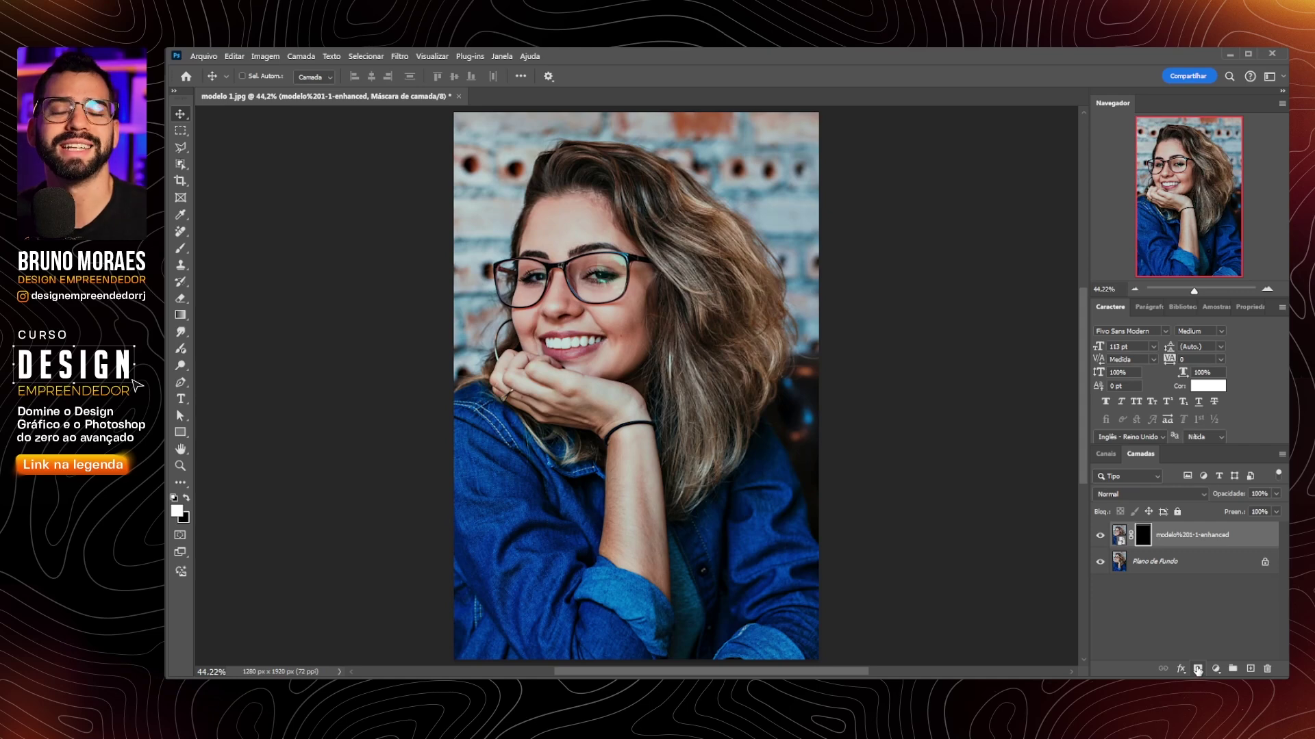
- Paint white on the layer mask over the denim jacket with a soft 400 px brush at 100% opacity to reveal its enhanced version
key("b")
right_click(181, 249)
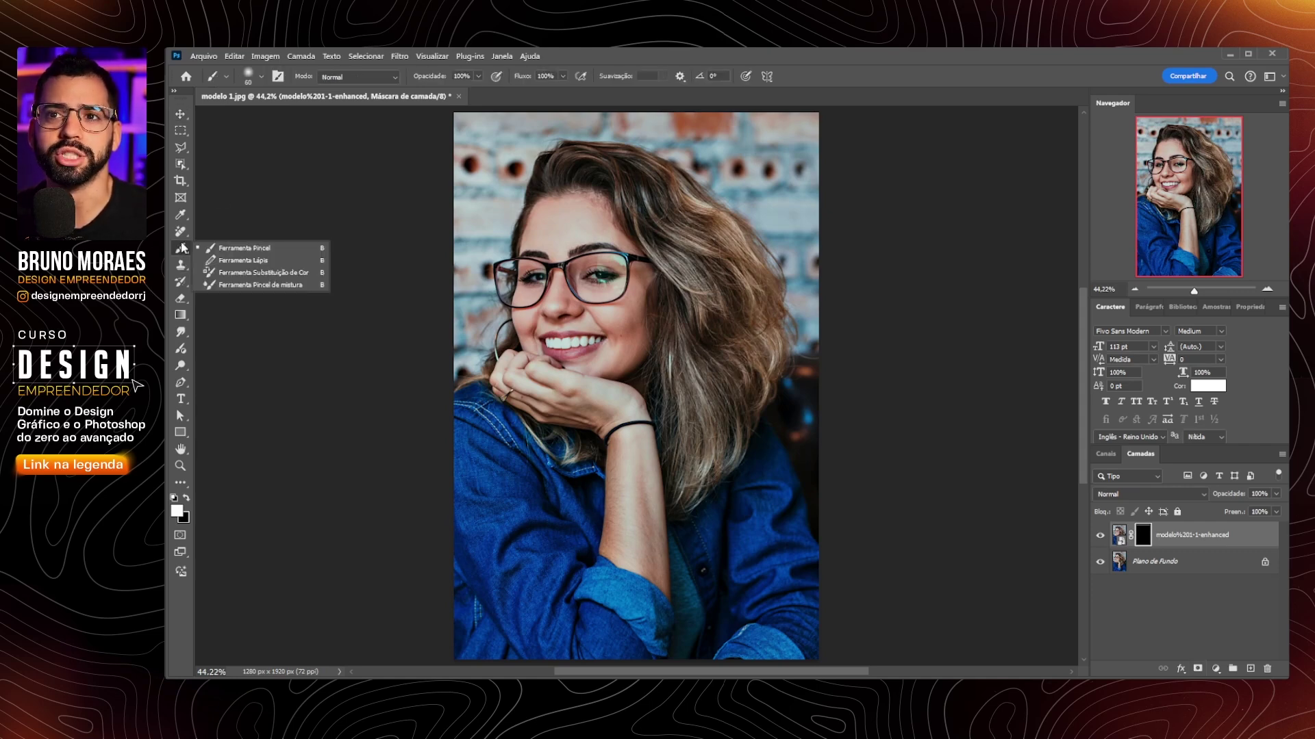
left_click(259, 76)
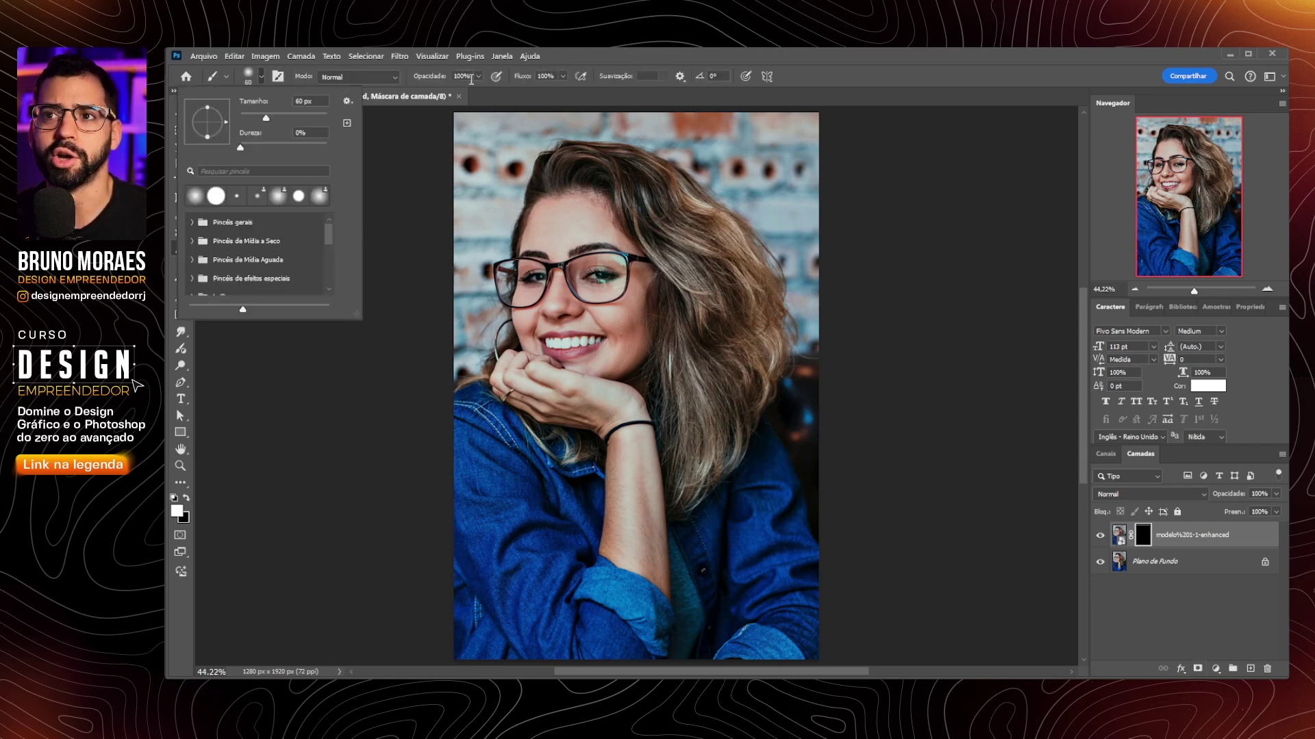
left_click(581, 291)
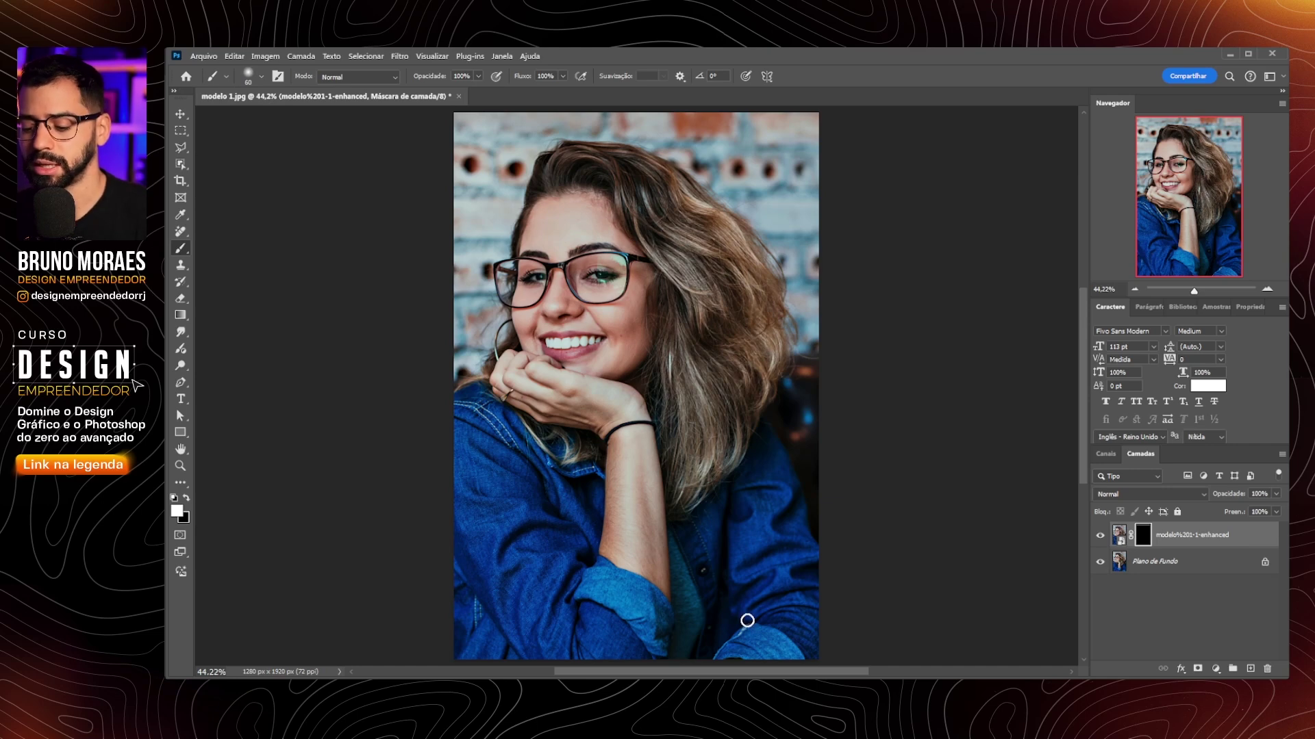
key("bracketright")
key("bracketright")
key("bracketright")
key("bracketright")
key("bracketright")
key("bracketright")
key("bracketright")
key("bracketright")
key("bracketright")
key("bracketright")
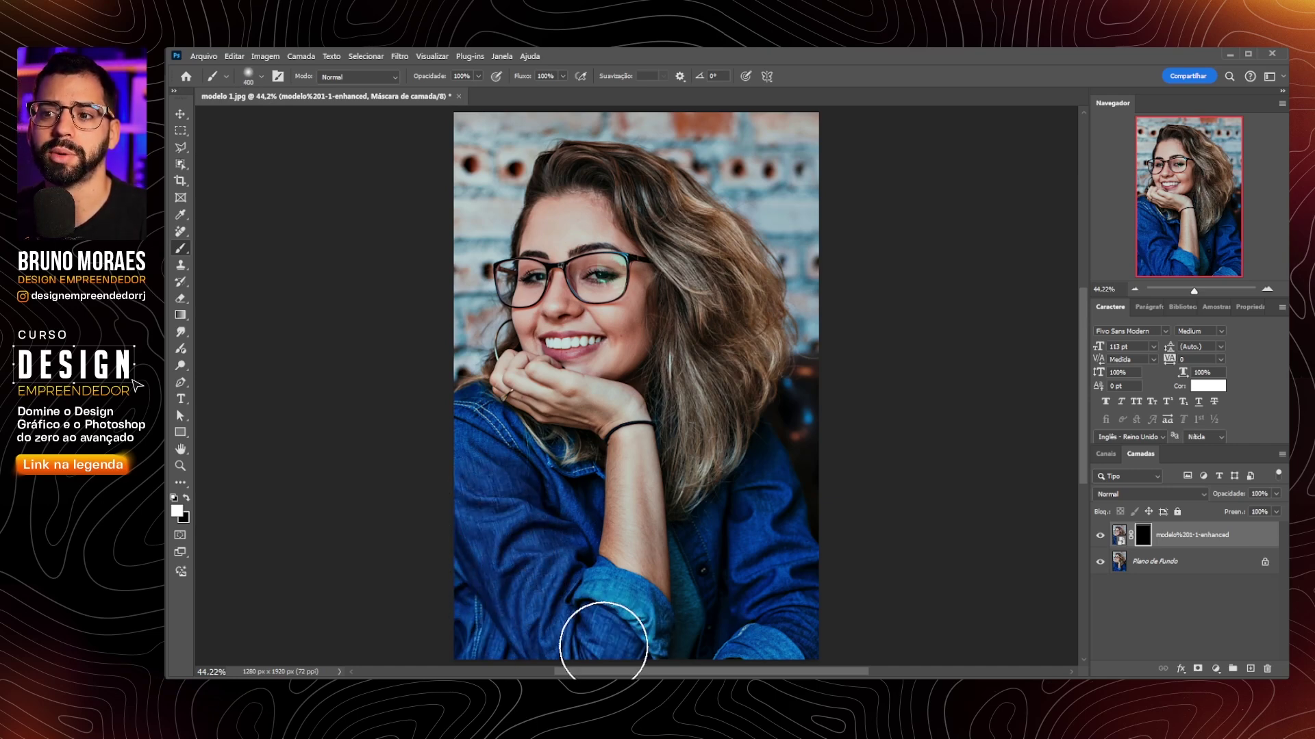
left_click_drag(842, 641, 779, 578)
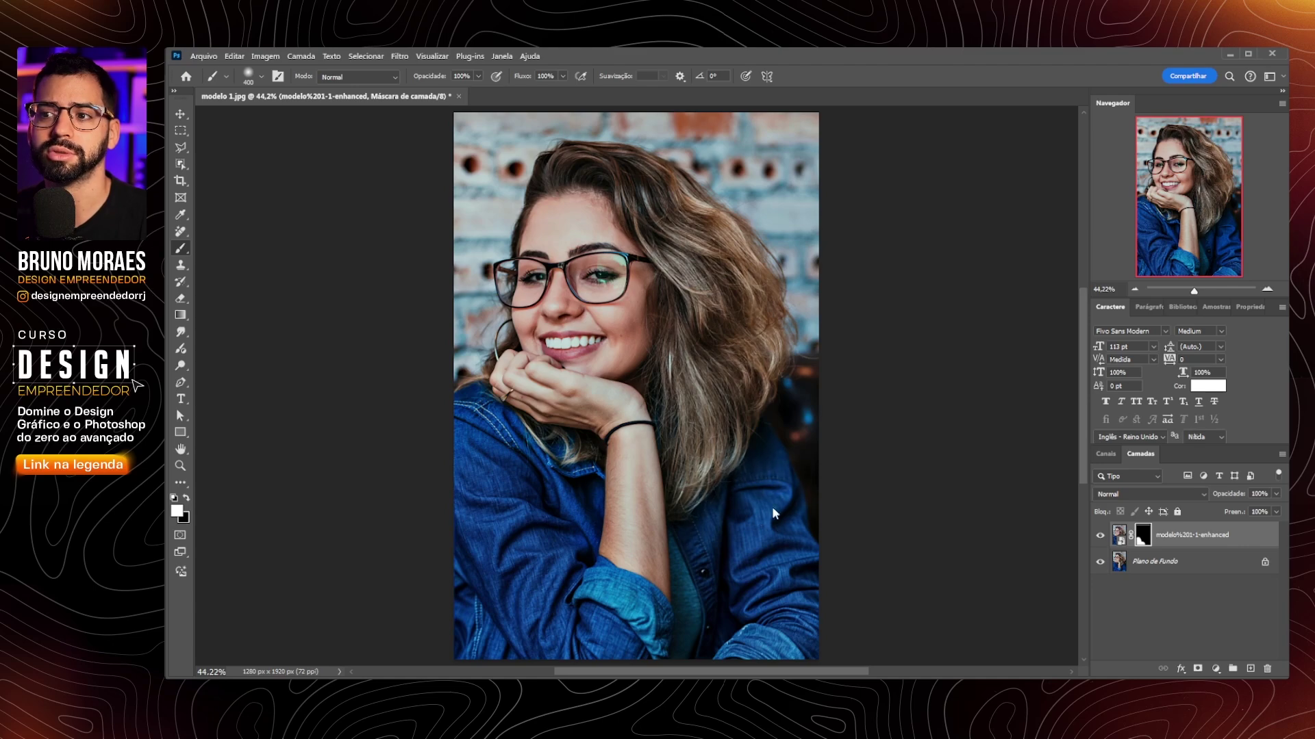
- Paint the mask over the long hair to reveal its enhanced version, and compare it up close by toggling the layer's visibility
scroll(792, 493, "up", 5)
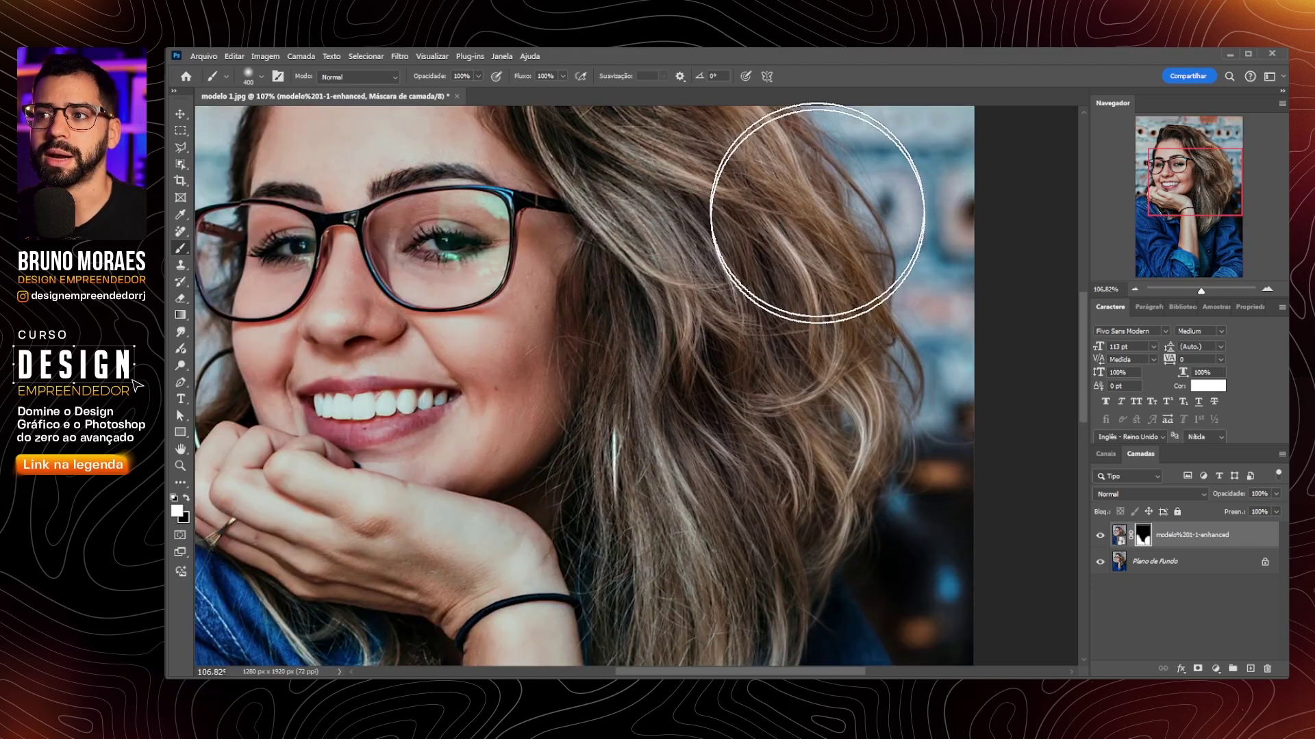
scroll(816, 187, "down", 2)
scroll(849, 317, "down", 2)
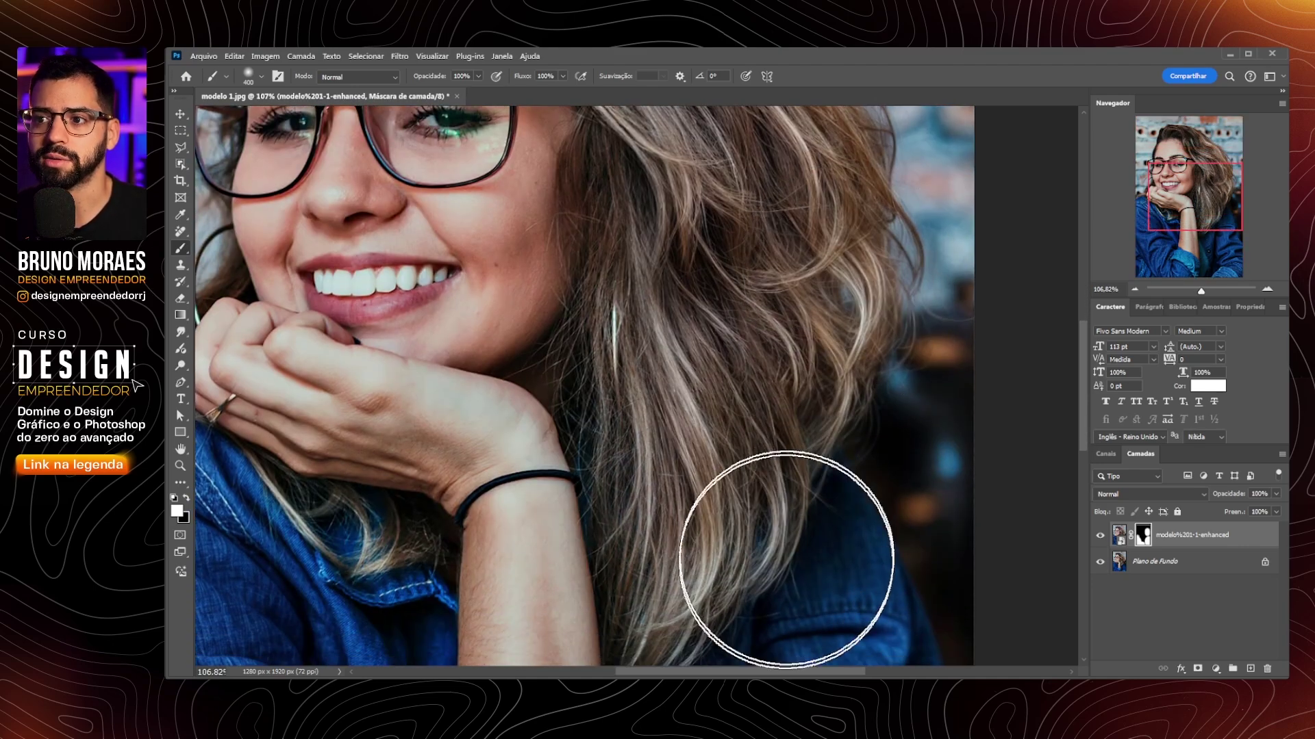
scroll(778, 539, "up", 3)
left_click(1100, 537)
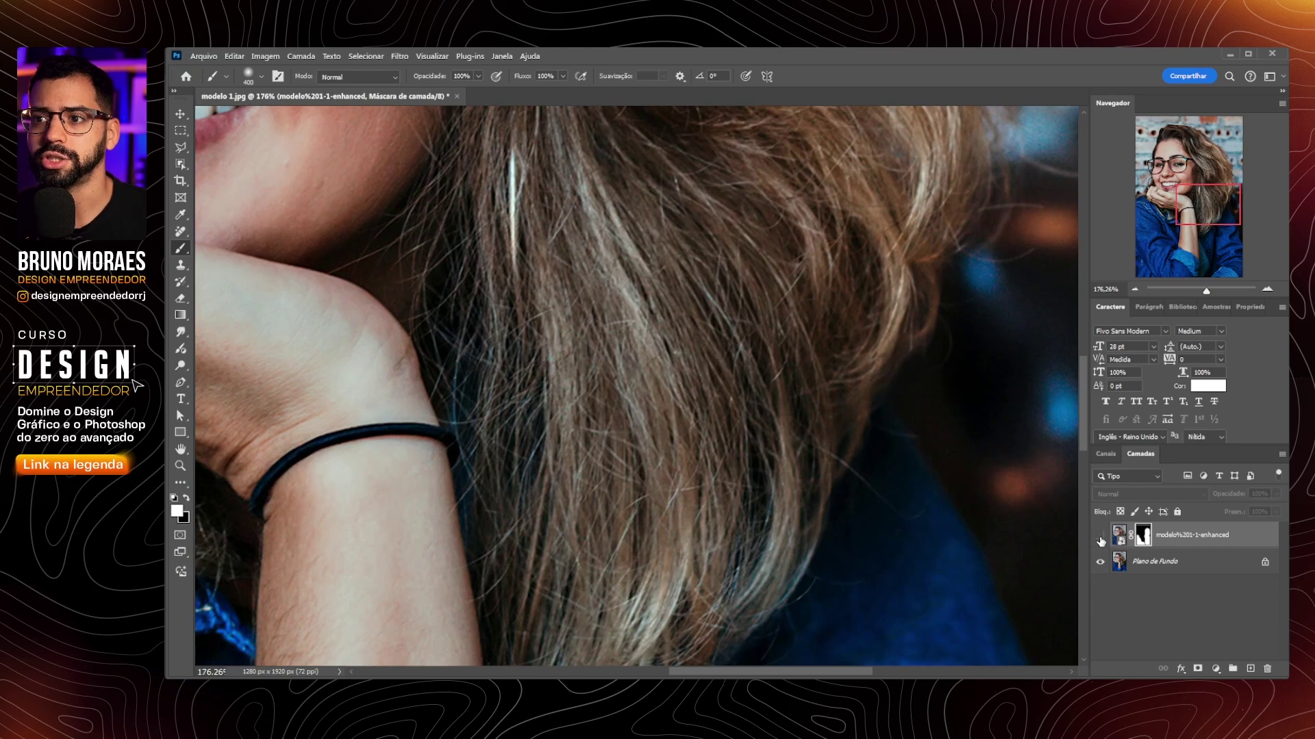
left_click(1100, 538)
- Reduce the brush to 125 px and reveal the enhanced background and remaining hair around the head, leaving the original face masked
scroll(762, 410, "down", 5)
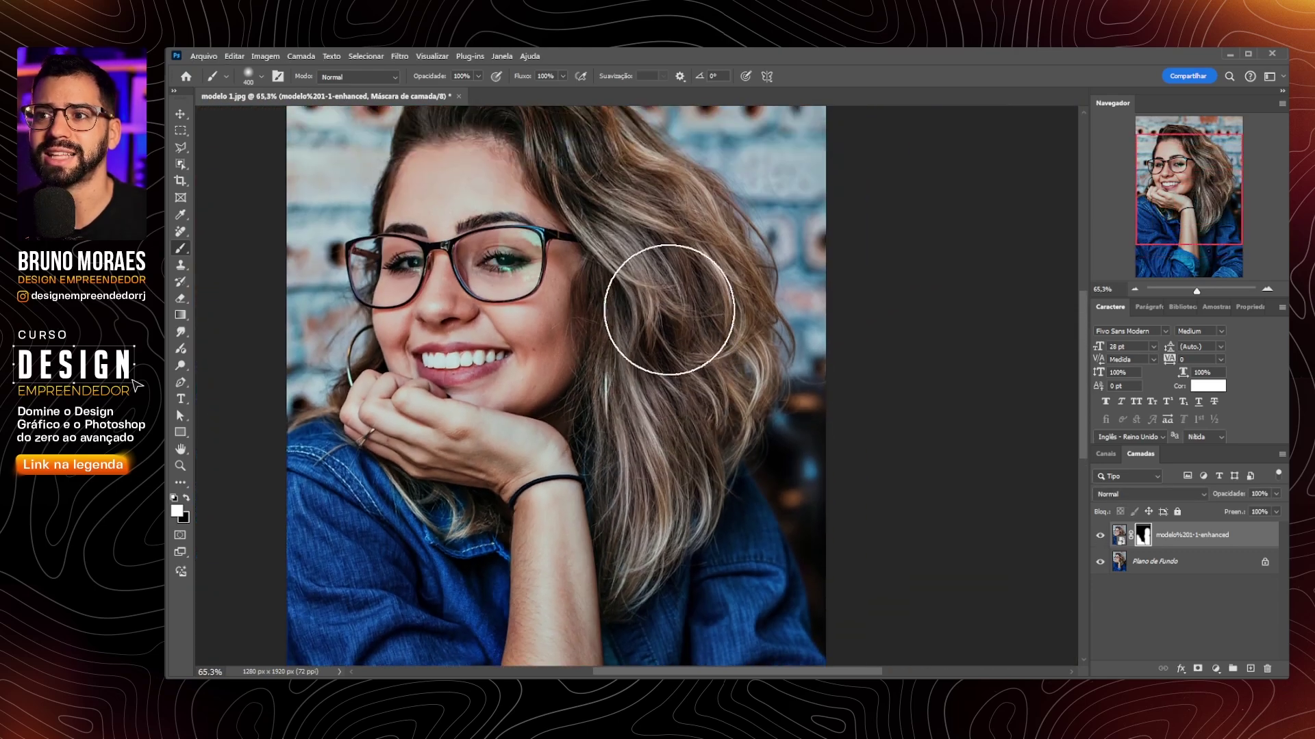
key("bracketleft")
key("bracketleft")
key("bracketleft")
key("bracketleft")
key("bracketleft")
key("bracketleft")
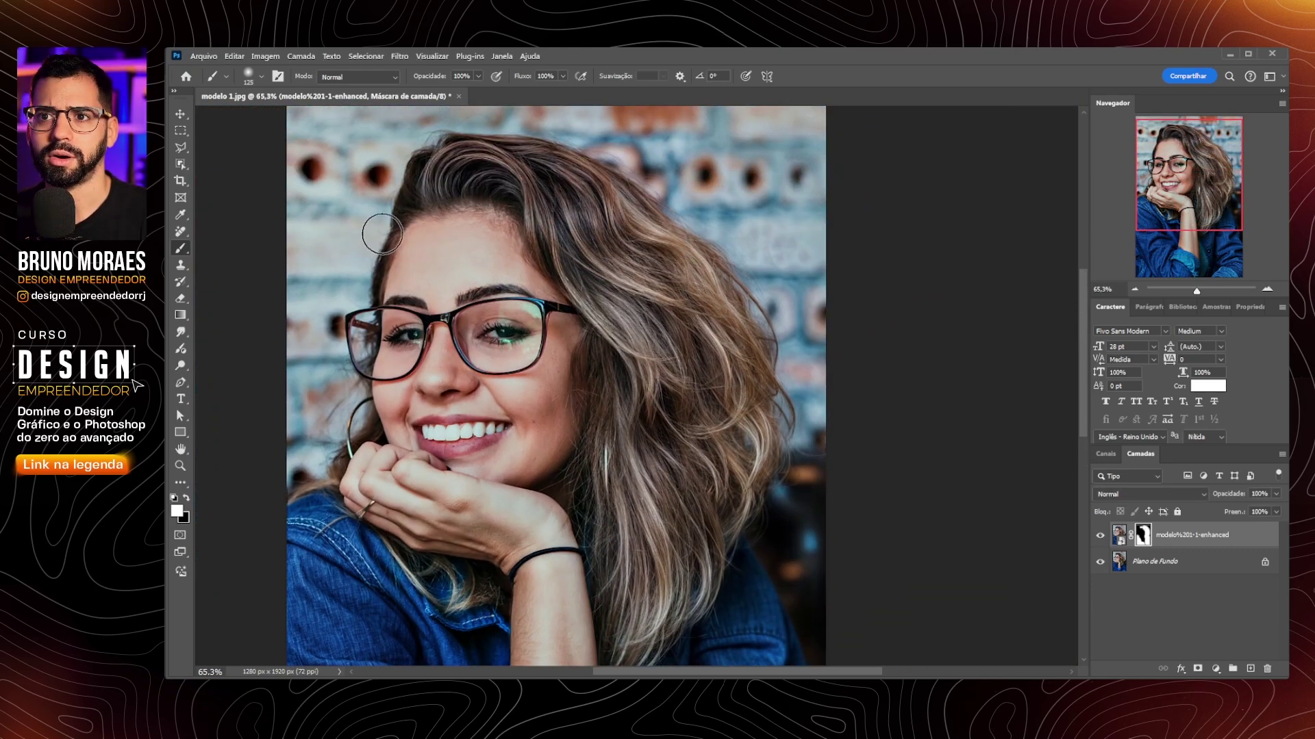
- Inspect the preserved face up close, and compare the whole blended portrait with the original by toggling the enhanced layer's visibility
scroll(400, 369, "up", 5)
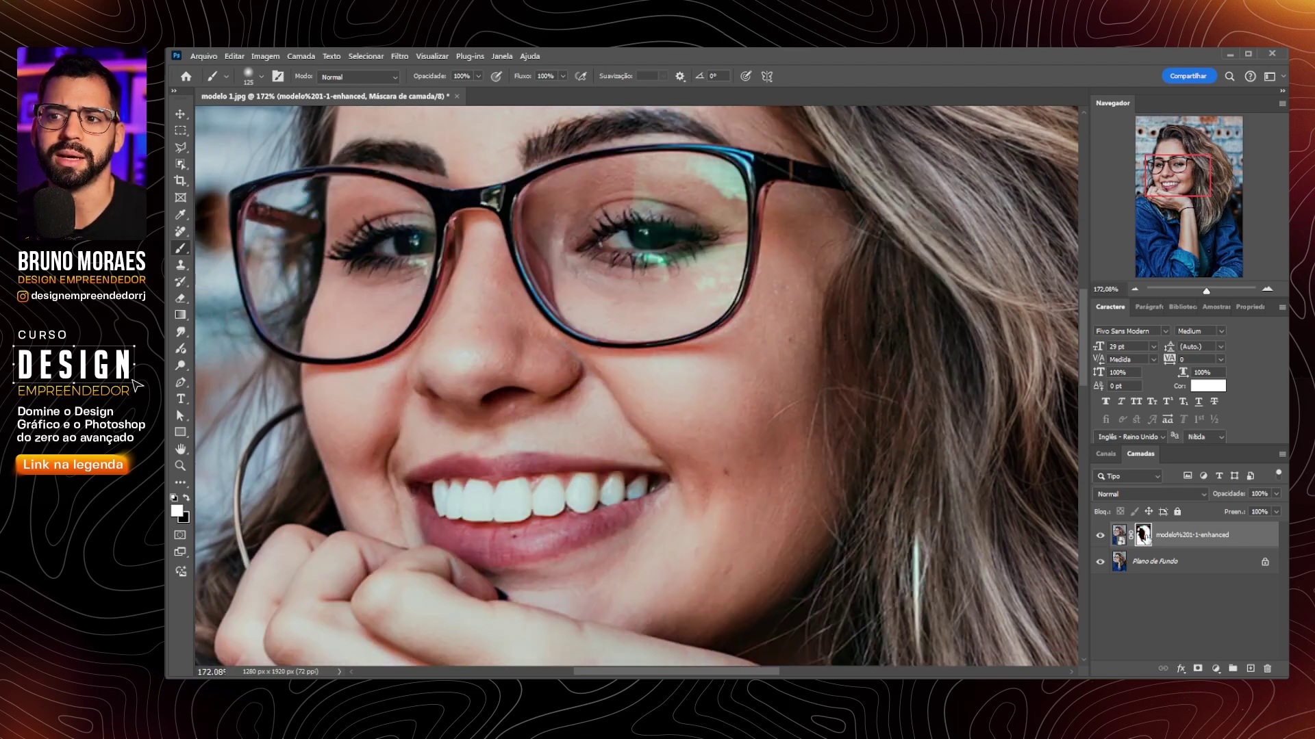
key("ctrl+0")
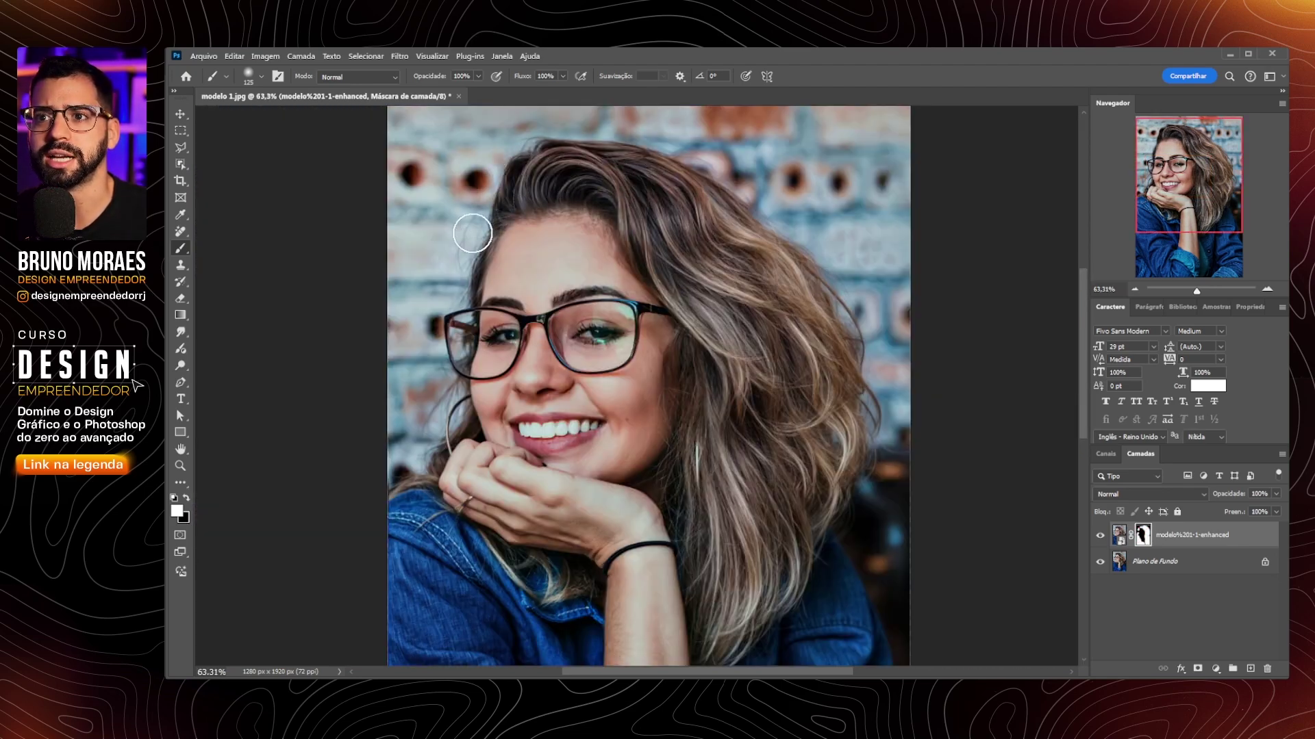
key("ctrl+minus")
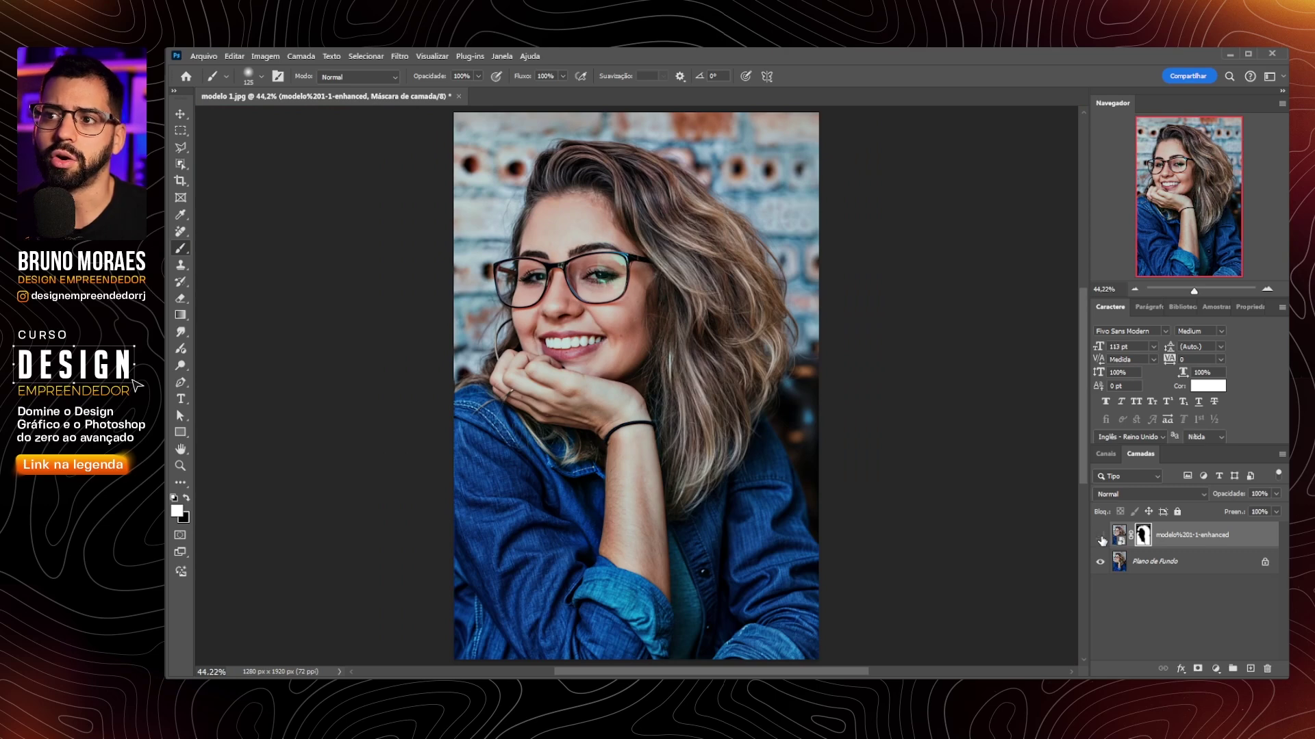
left_click(1101, 537)
left_click(1100, 537)
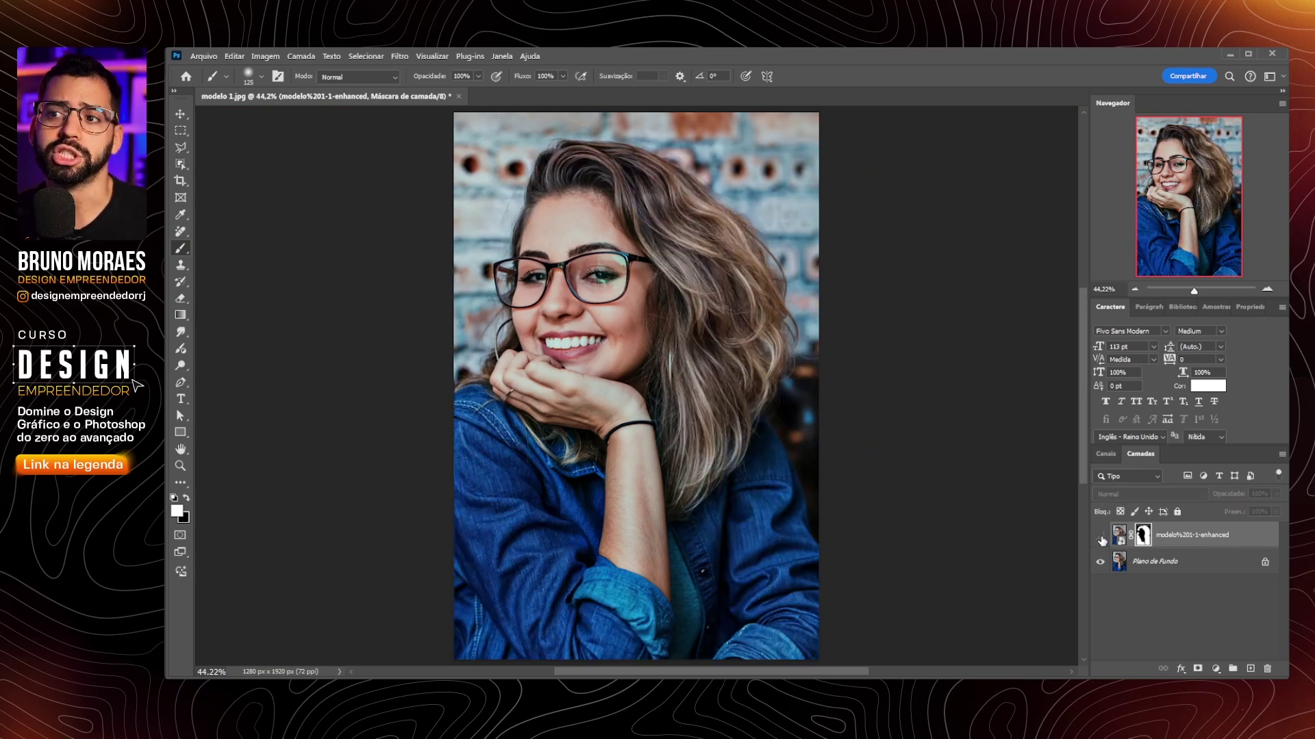
left_click(1101, 537)
left_click(1100, 537)
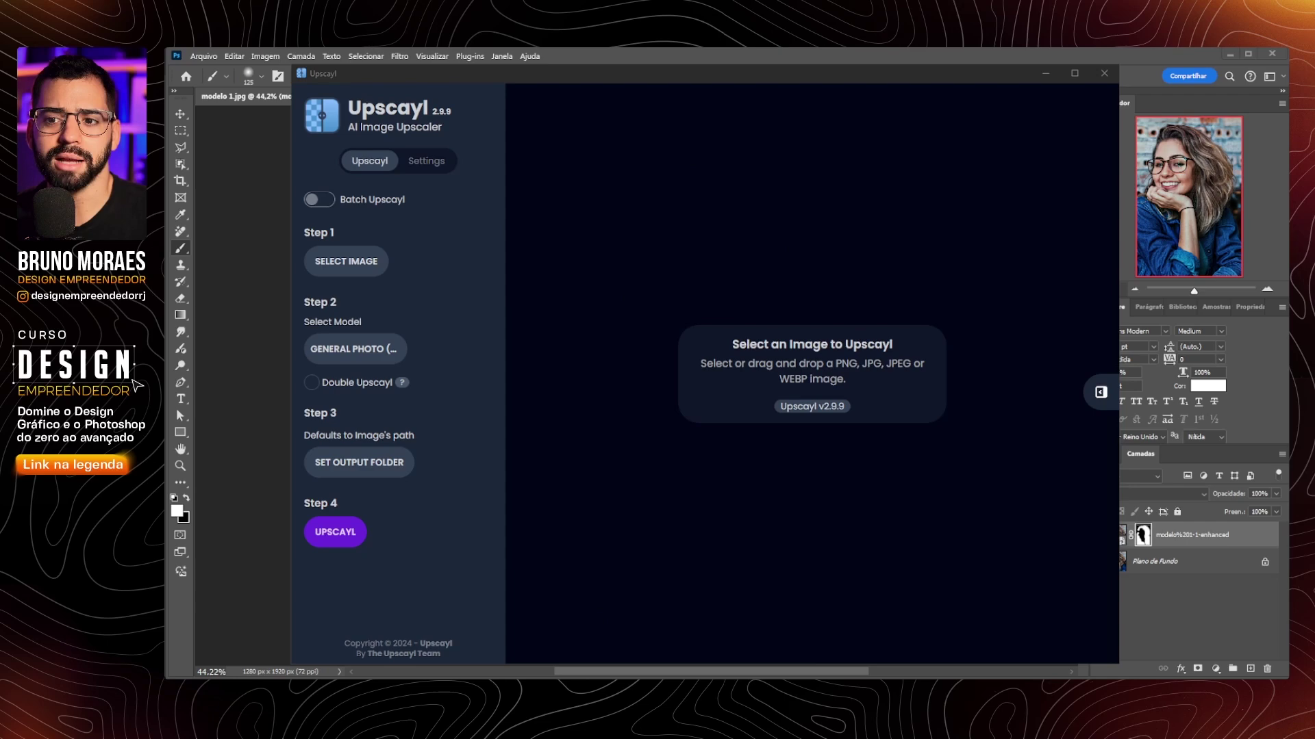
- In File Explorer's IA Enhance folder, preview serum-1 and inspect the bottle and label quality up close
key("alt+Tab")
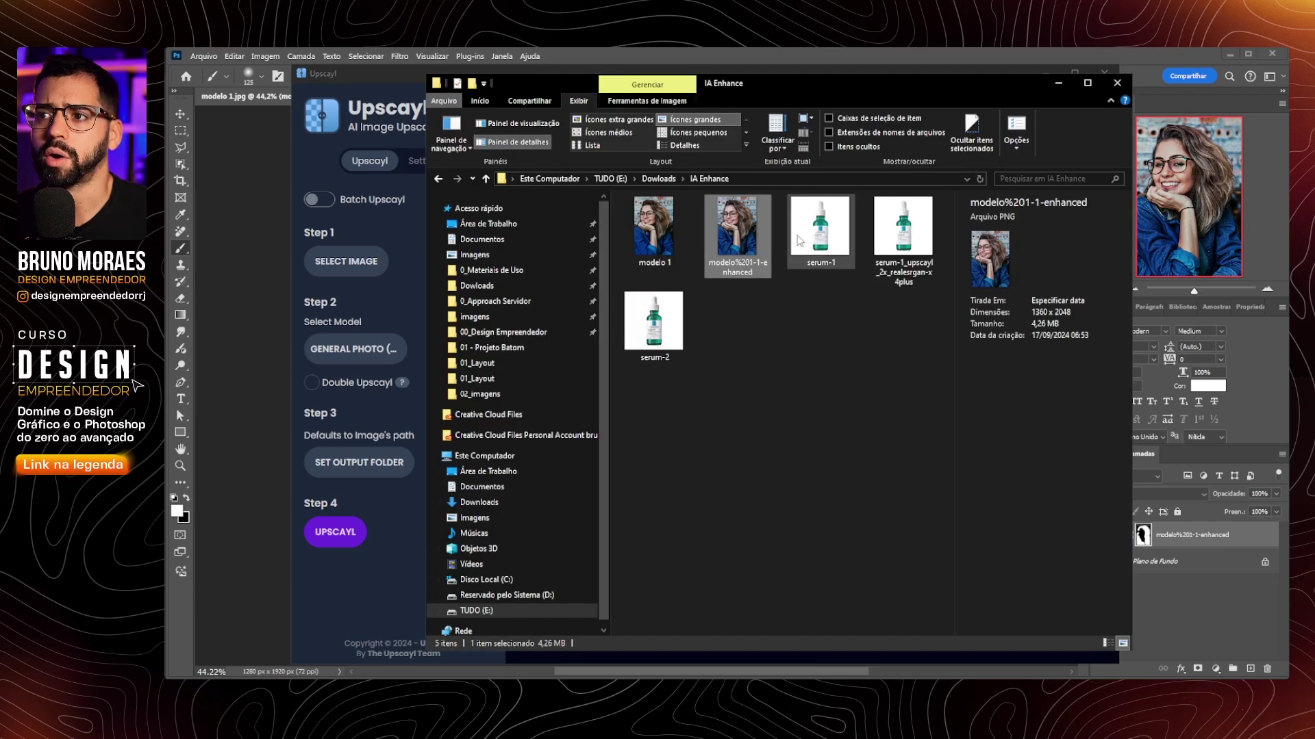
left_click(819, 226)
left_click_drag(828, 93, 994, 80)
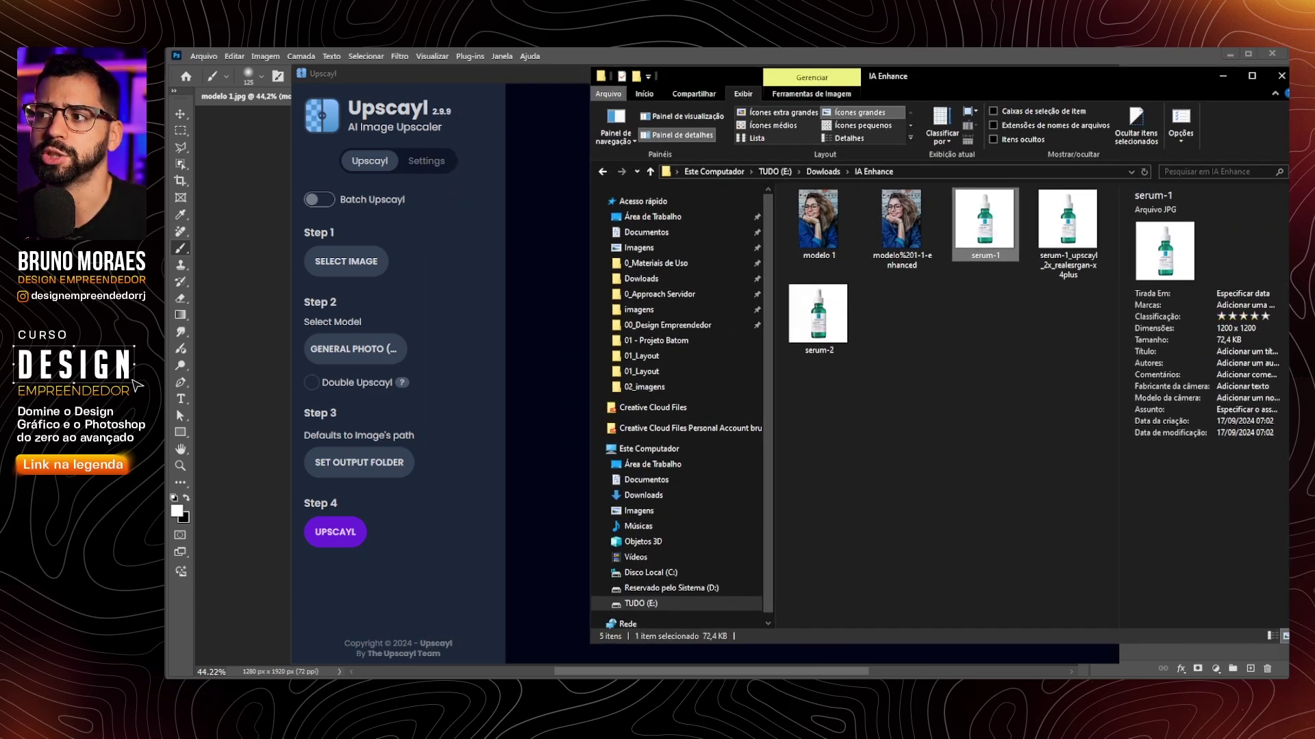
key("Return")
scroll(943, 293, "up", 5)
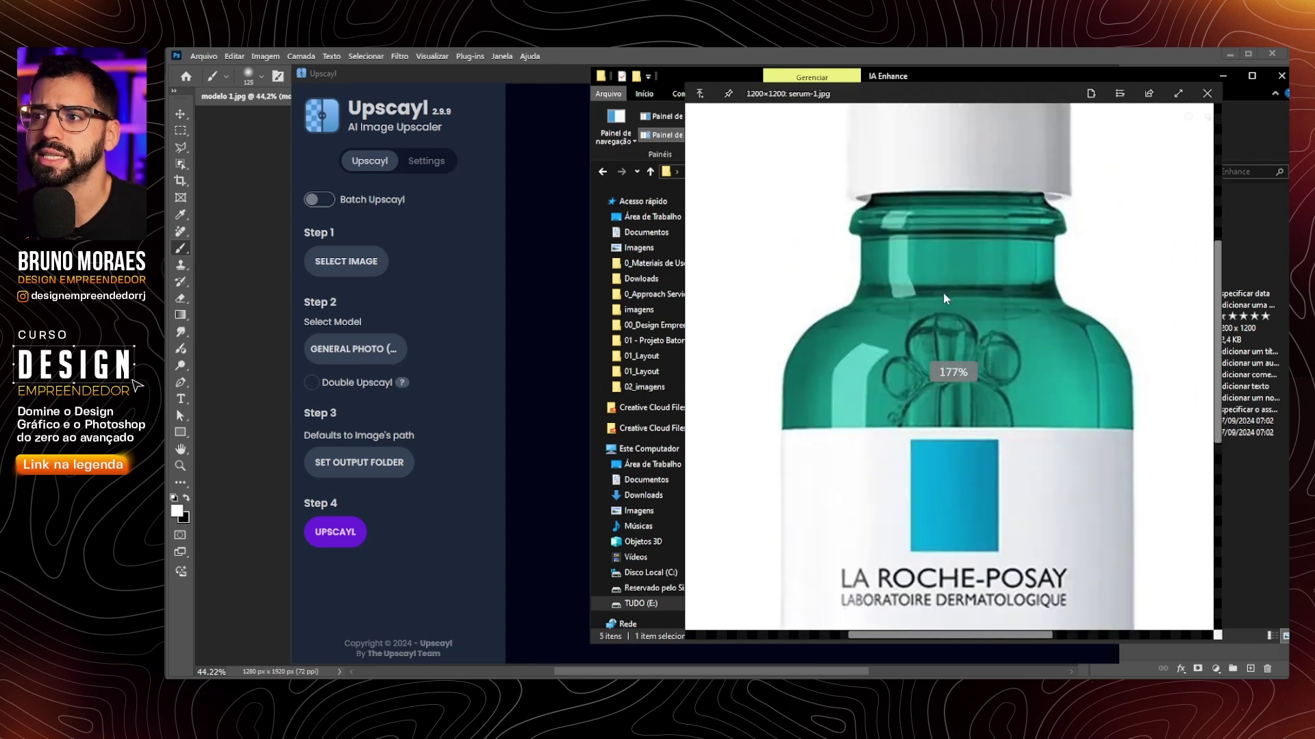
scroll(943, 293, "up", 2)
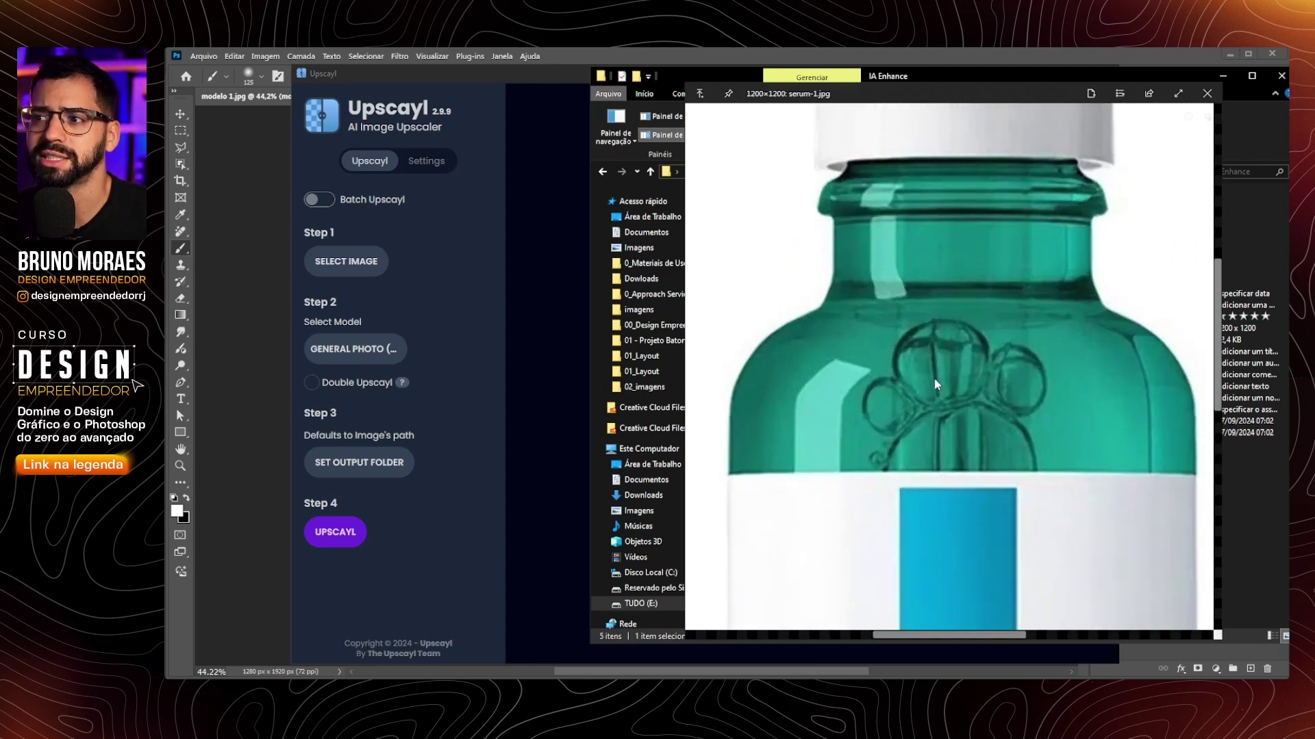
key("Escape")
- Load serum-1 into Upscayl and review the settings for the PNG output format and 2x image scale
left_click_drag(979, 226, 537, 335)
left_click(426, 161)
scroll(453, 397, "down", 3)
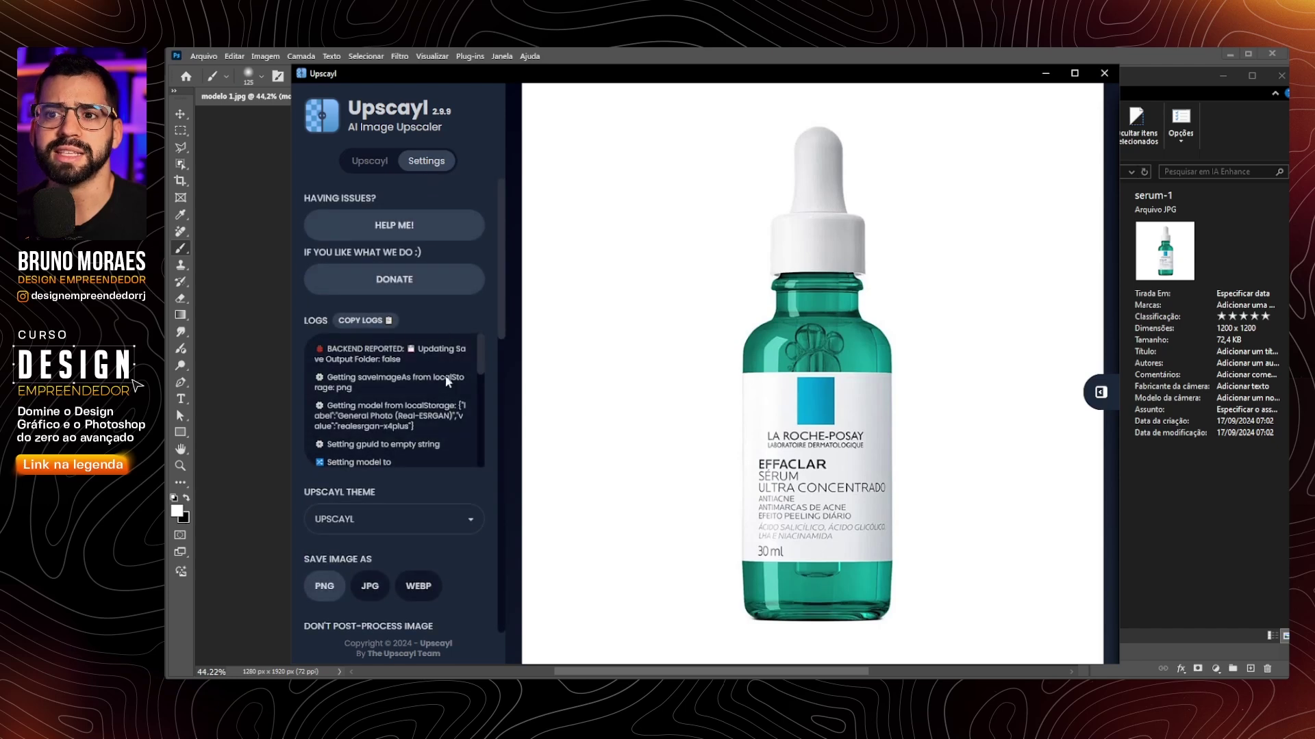
scroll(401, 557, "down", 2)
scroll(380, 506, "down", 3)
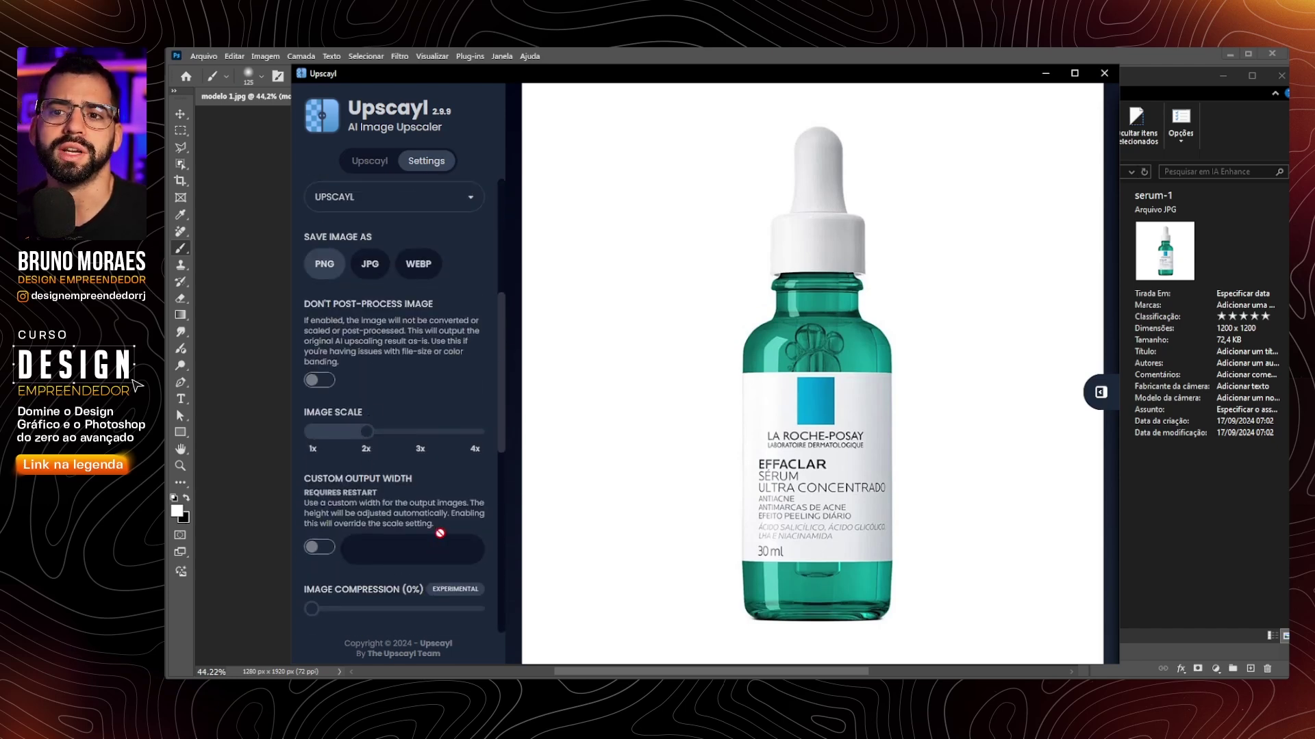
- Upscale serum-1 from 1200x1200 to 2400x2400 with the General Photo model and close Upscayl
left_click(367, 163)
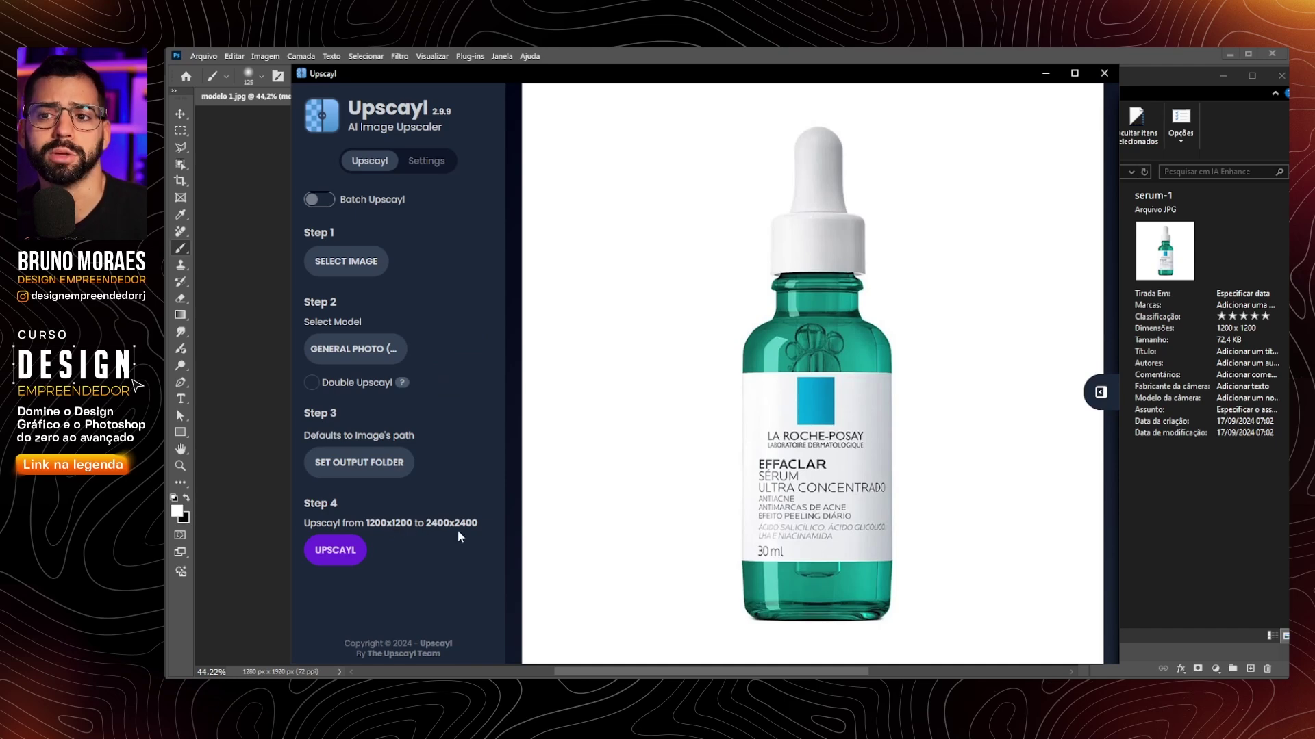
left_click(335, 550)
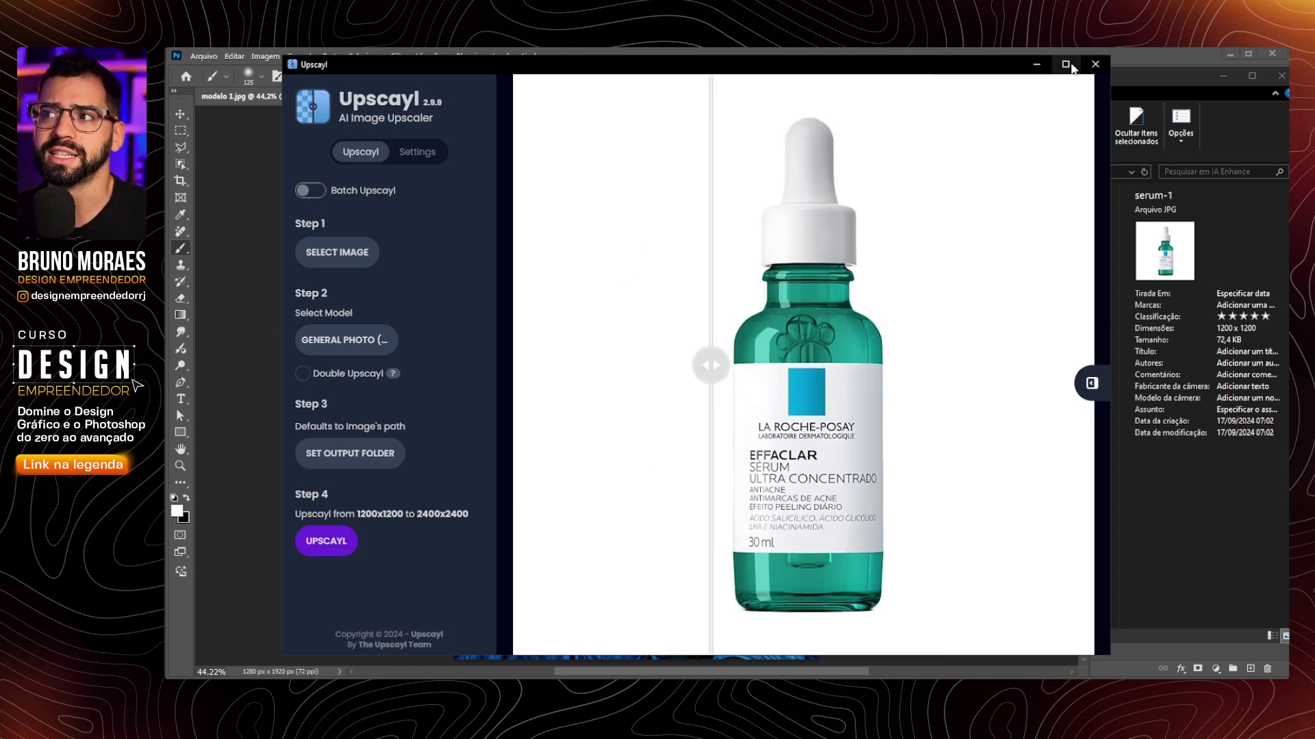
left_click(1094, 65)
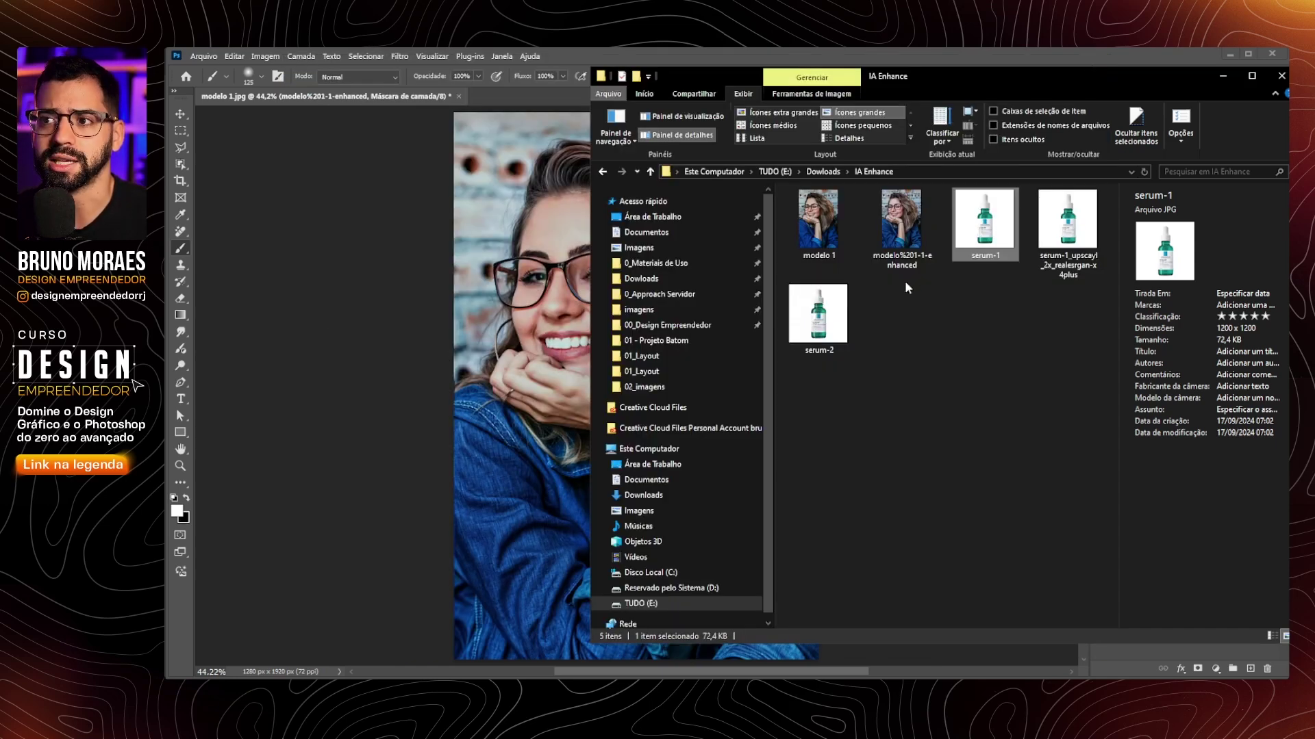
- Open serum-1_upscayl_2x_realesrgan-x4plus as a separate document in Photoshop and return to the IA Enhance folder
left_click(1065, 271)
double_click(993, 222)
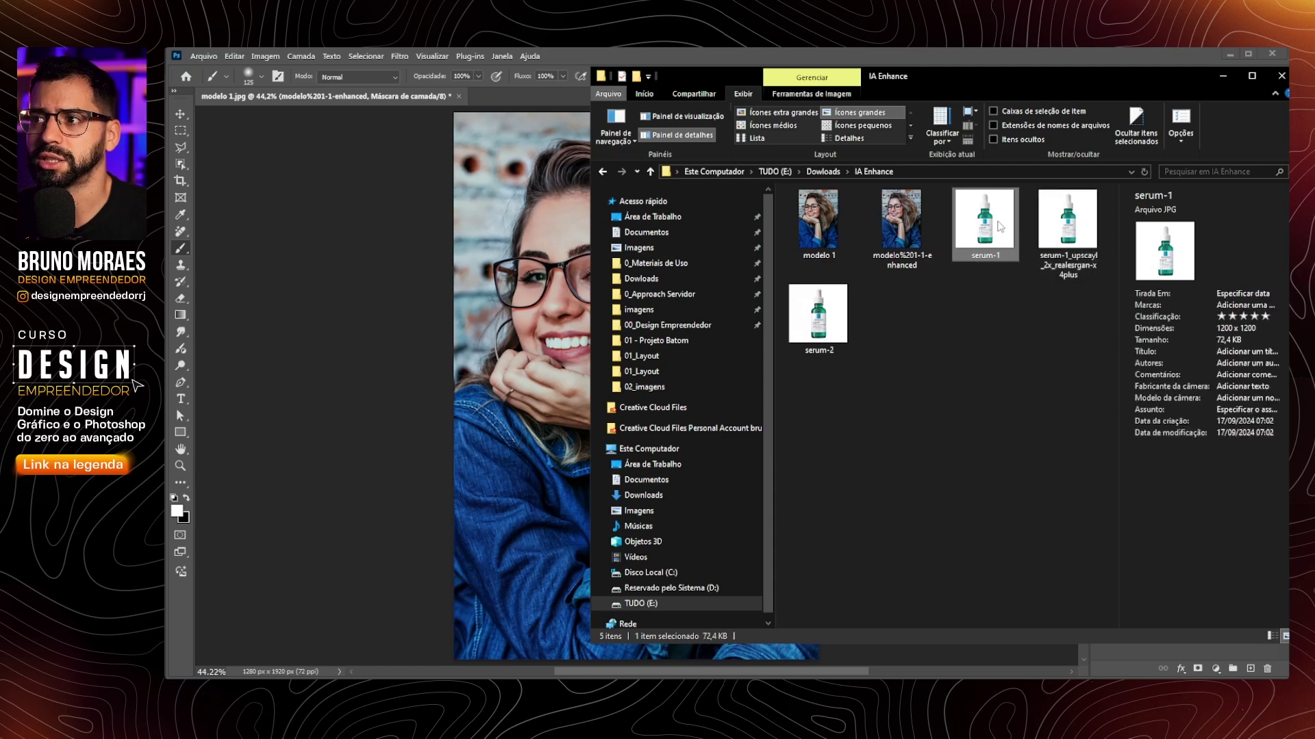
key("Escape")
left_click_drag(901, 220, 504, 94)
key("alt+Tab")
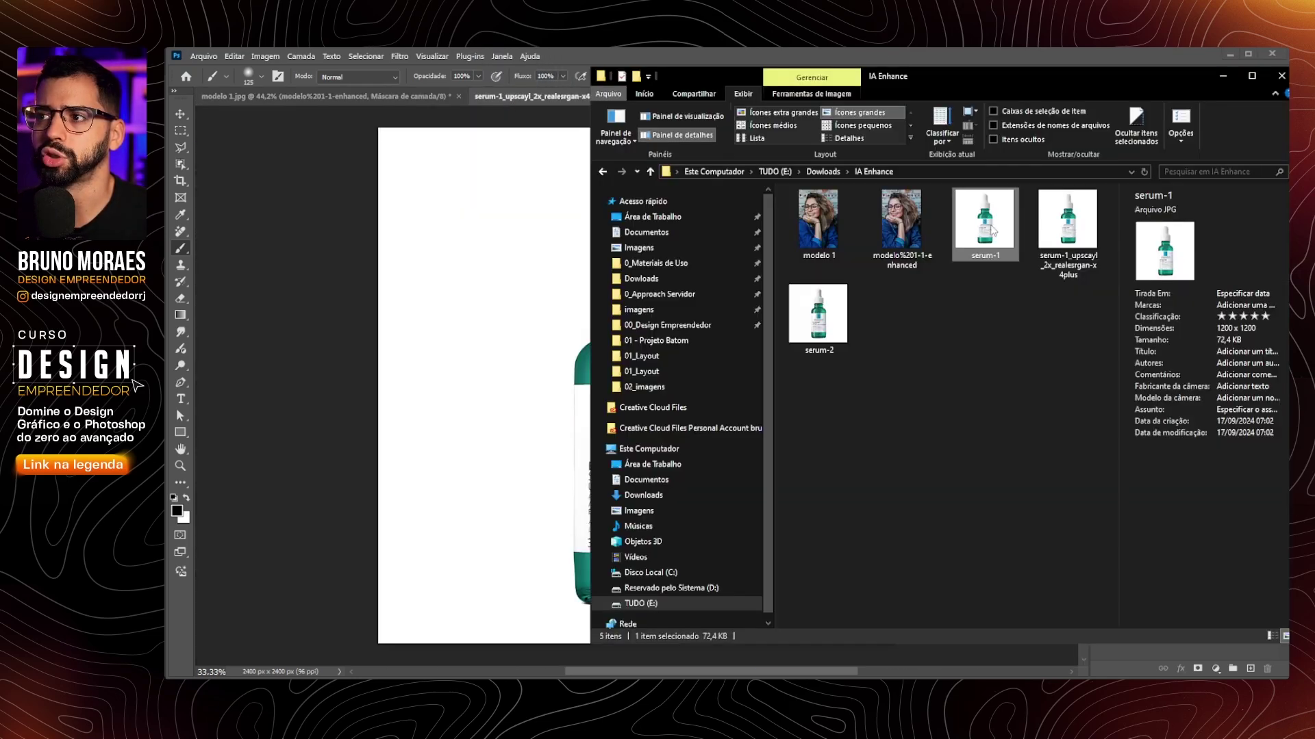
- Place the original serum-1 image over the upscaled bottle and scale it to 200% so both versions align
left_click_drag(993, 230, 565, 406)
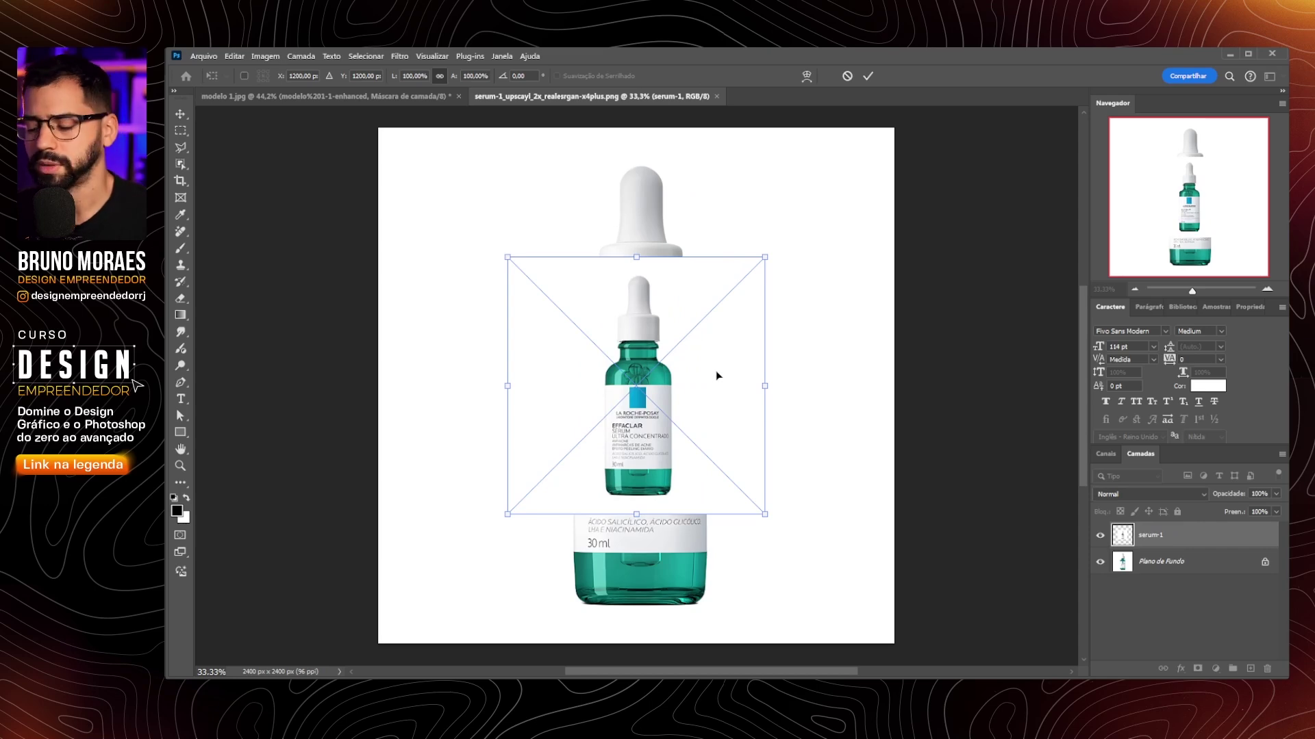
key("Return")
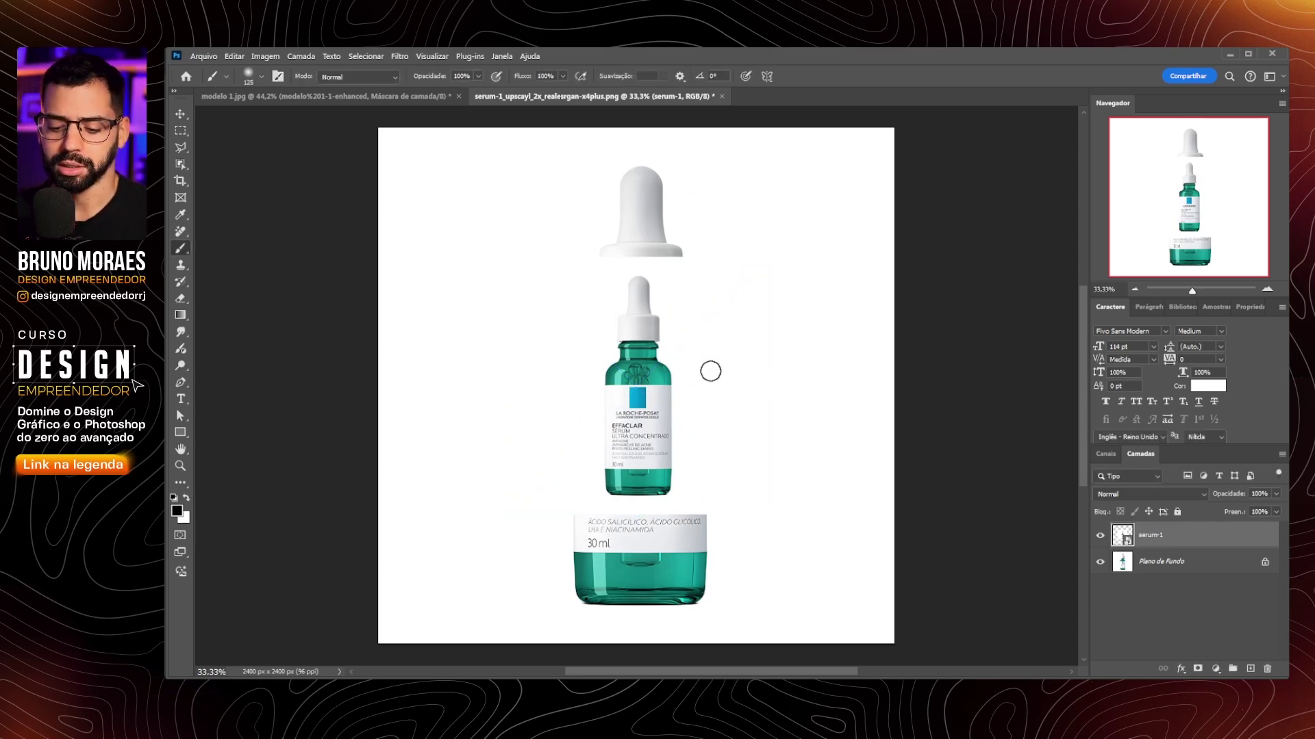
key("ctrl+t")
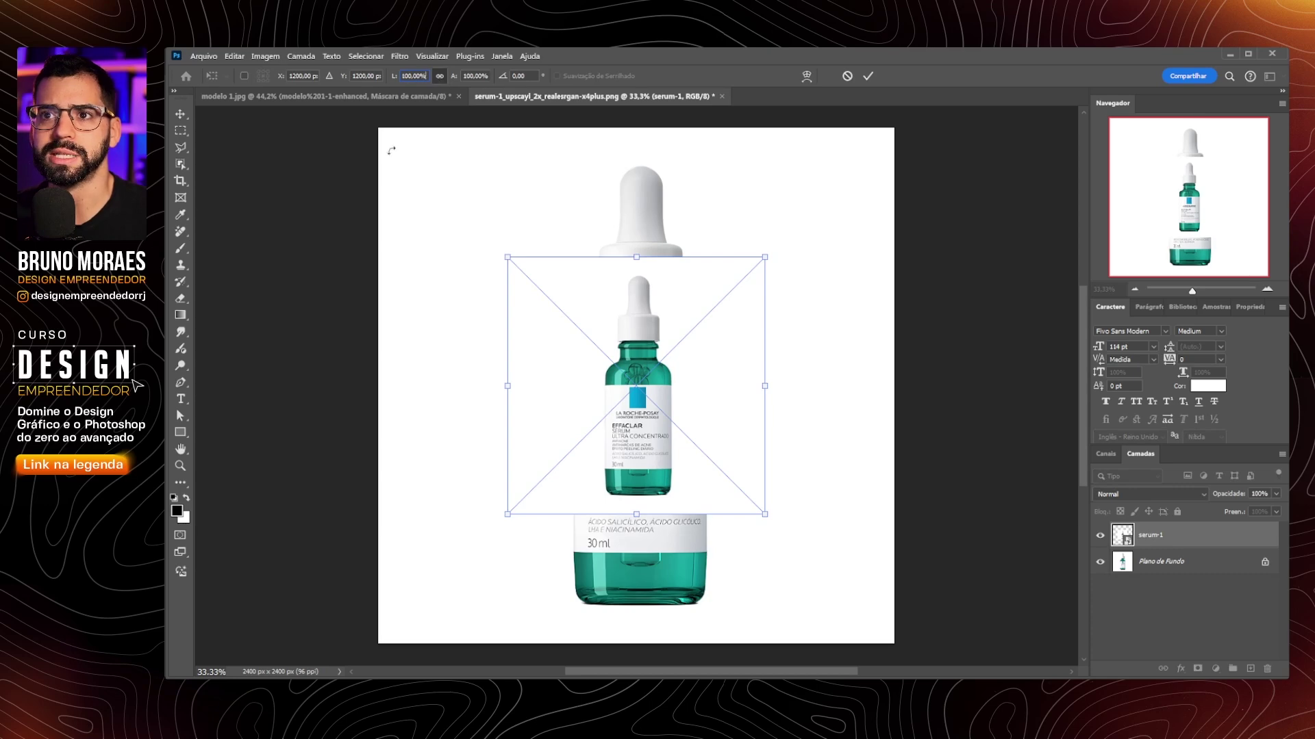
type("*2")
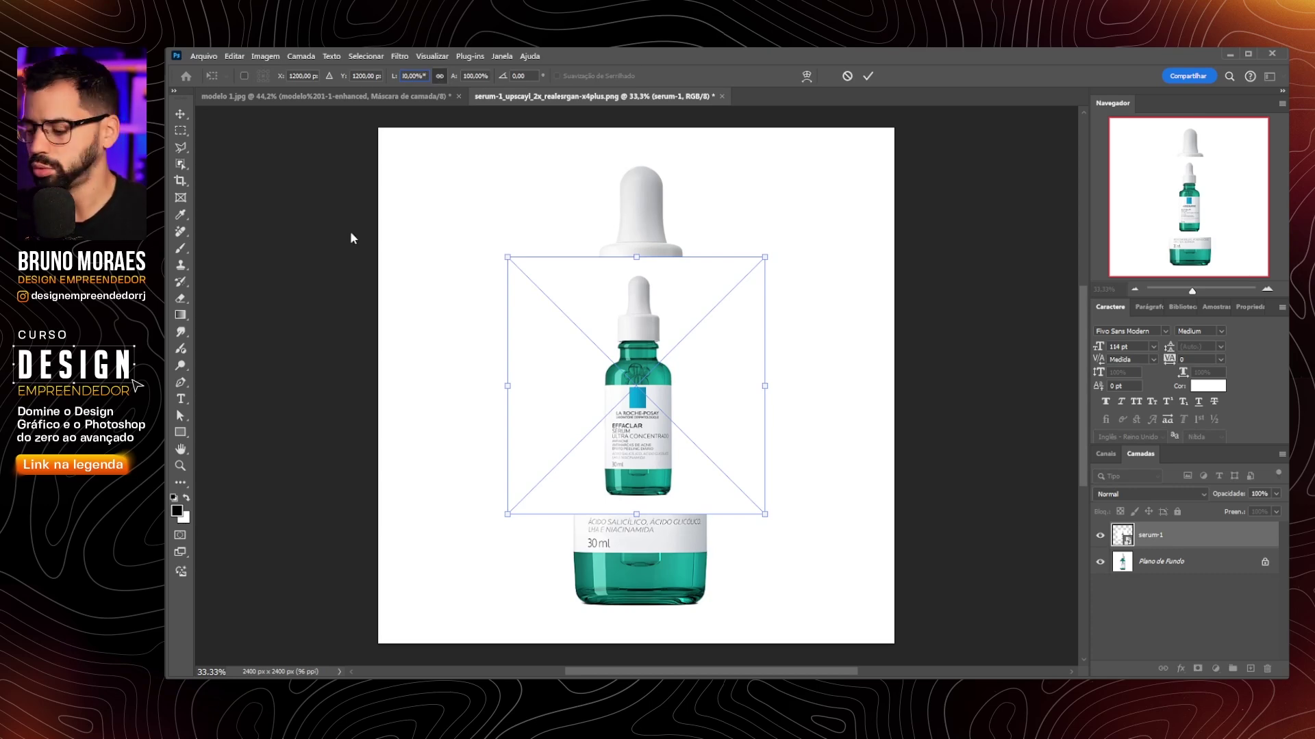
key("Return")
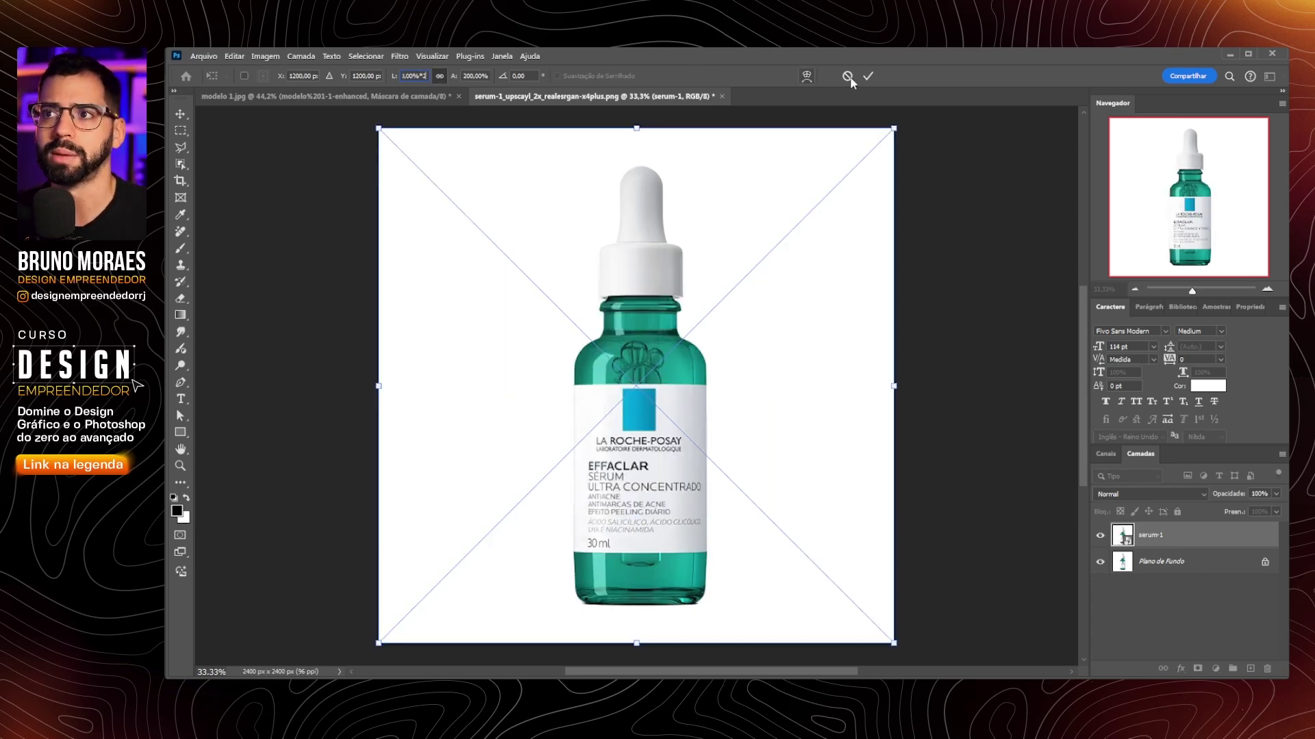
key("Return")
- Compare serum-1 with the upscaled version at 100% around the bottle neck and label text, leaving the serum-1 layer hidden
key("ctrl+1")
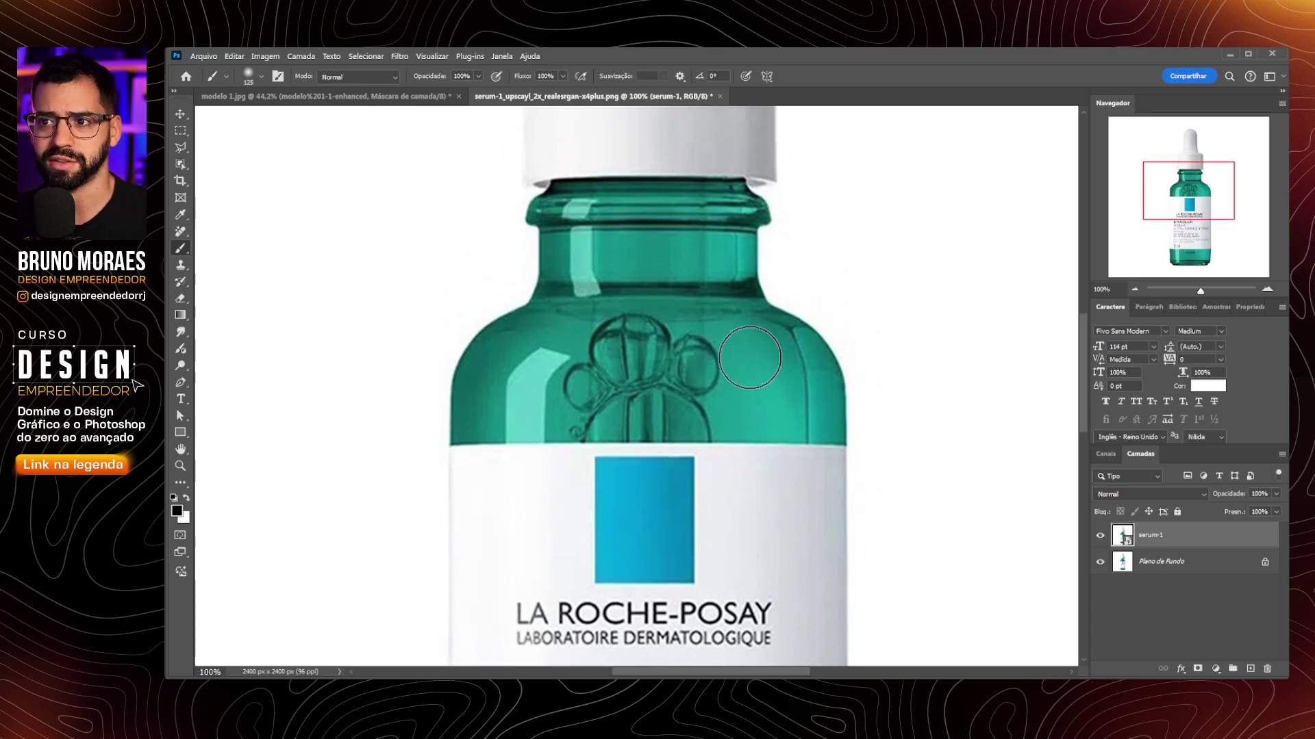
left_click(1100, 536)
key("v")
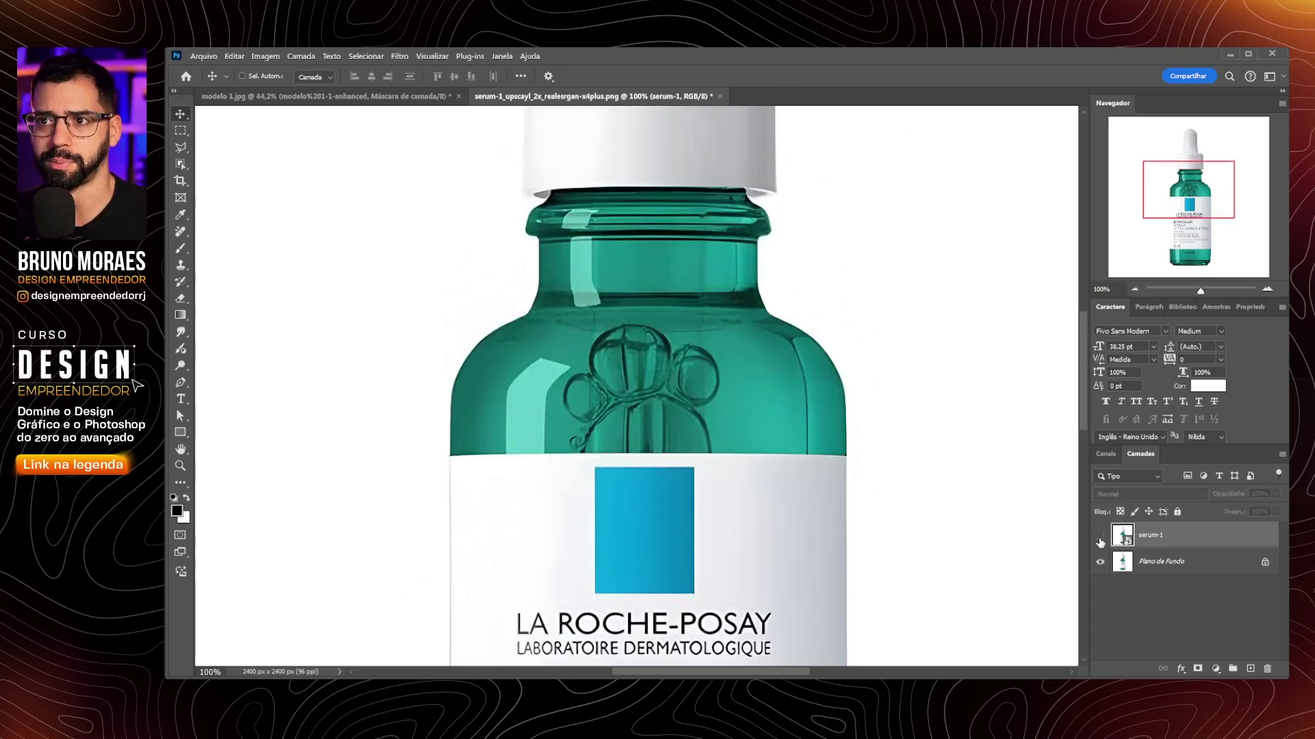
left_click(1100, 537)
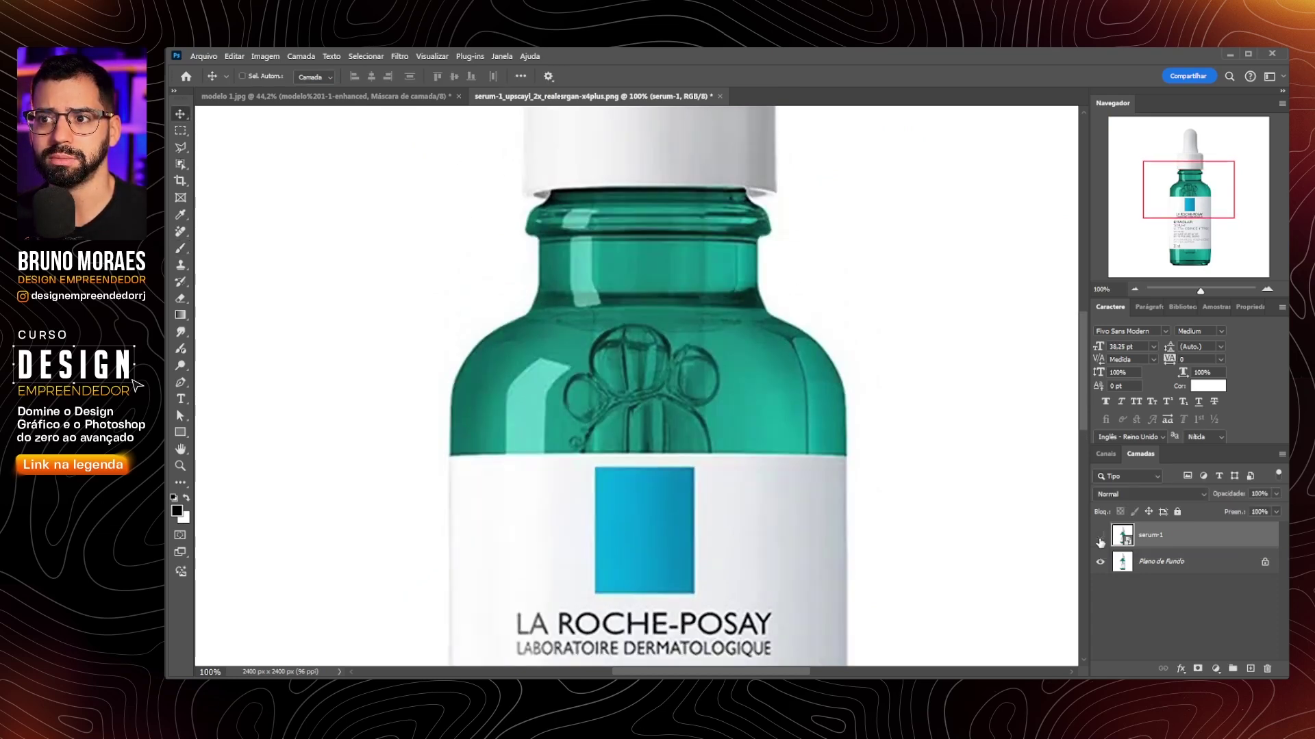
left_click(1100, 541)
left_click(1100, 541)
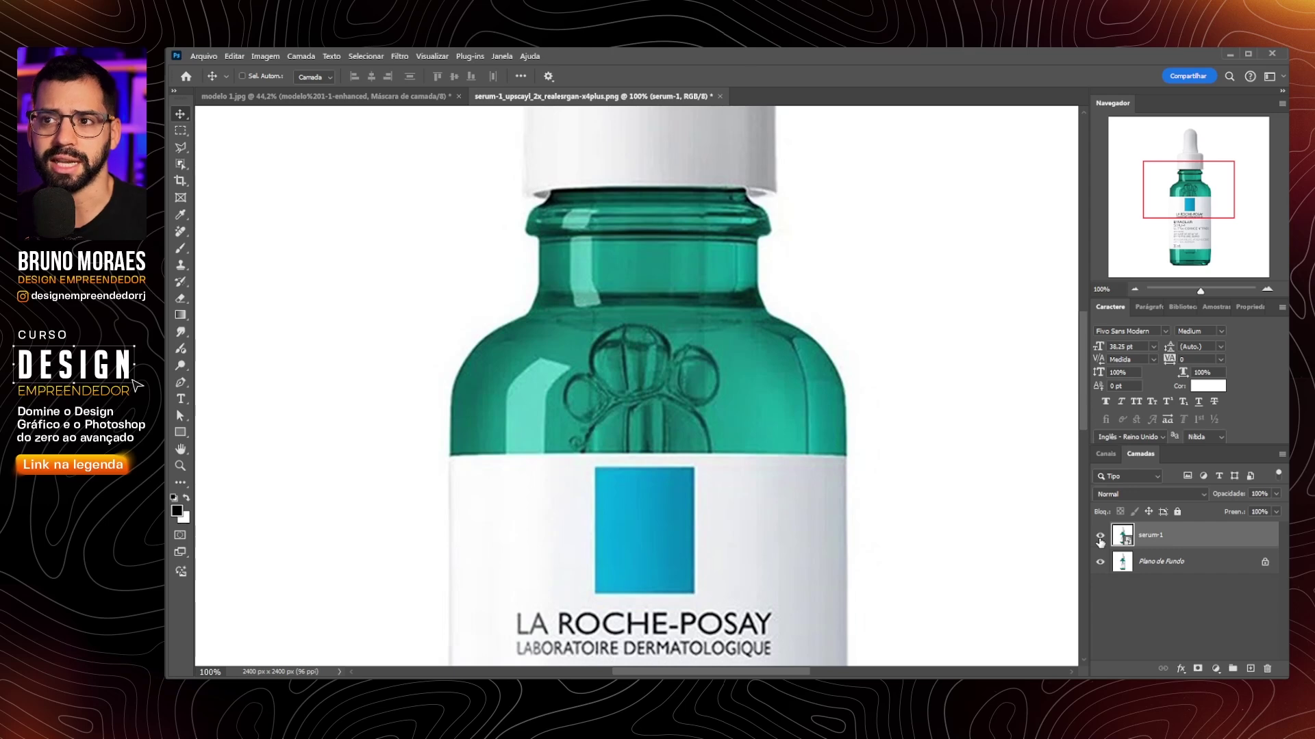
left_click(1100, 541)
scroll(947, 461, "down", 5)
left_click(1101, 538)
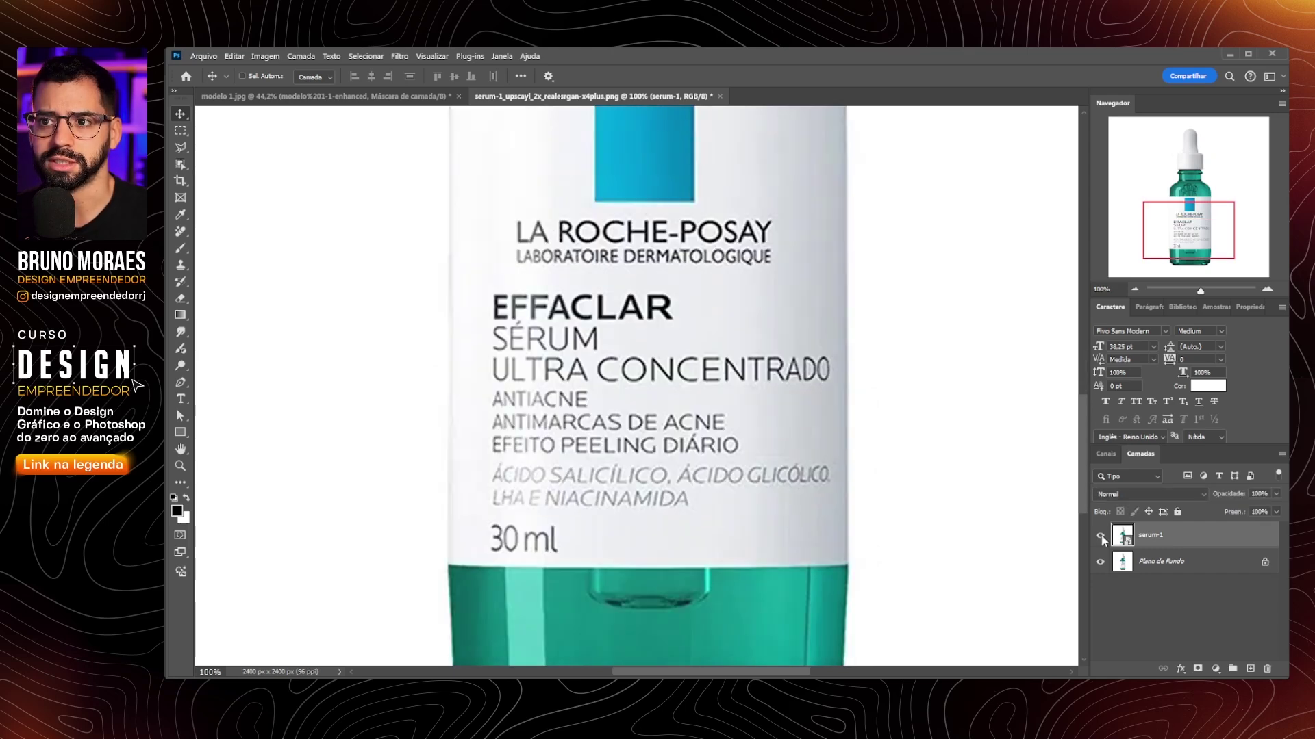
left_click(1100, 538)
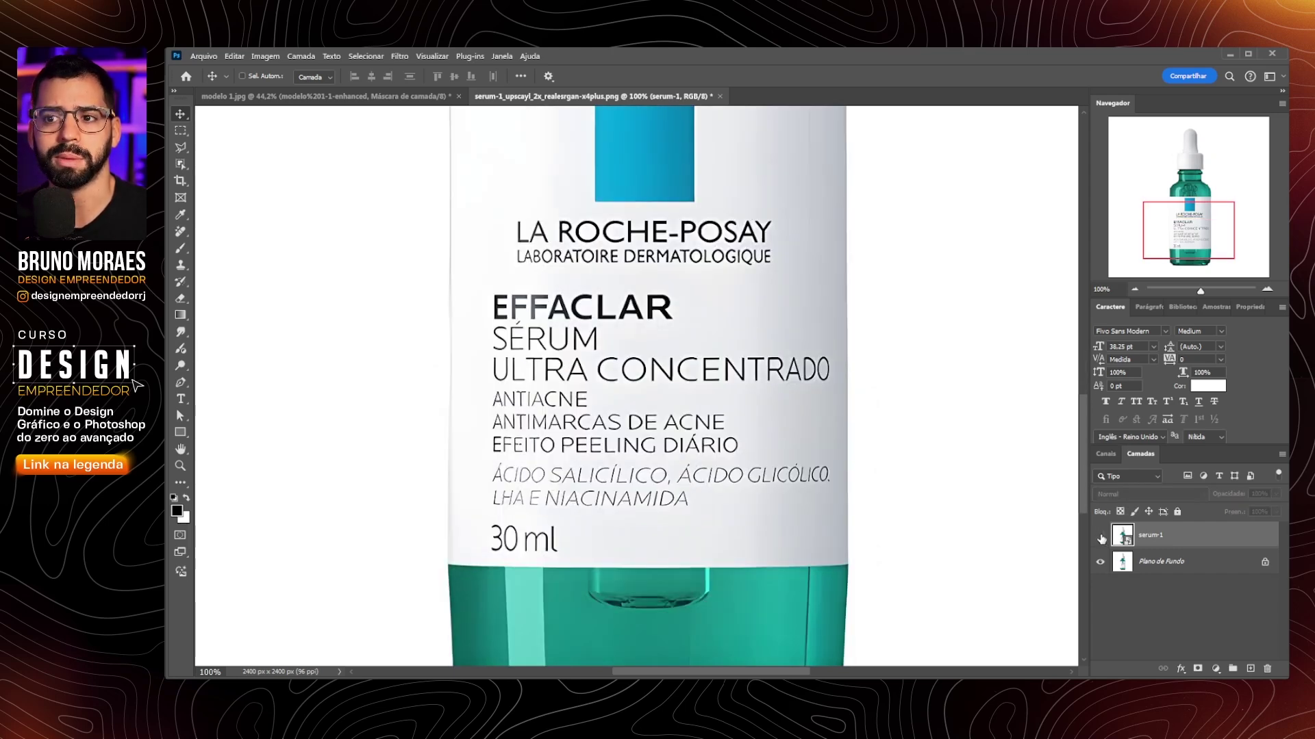
- Place serum-2 from the IA Enhance folder as a new layer over the upscaled bottle
key("ctrl+0")
mouse_move(392, 678)
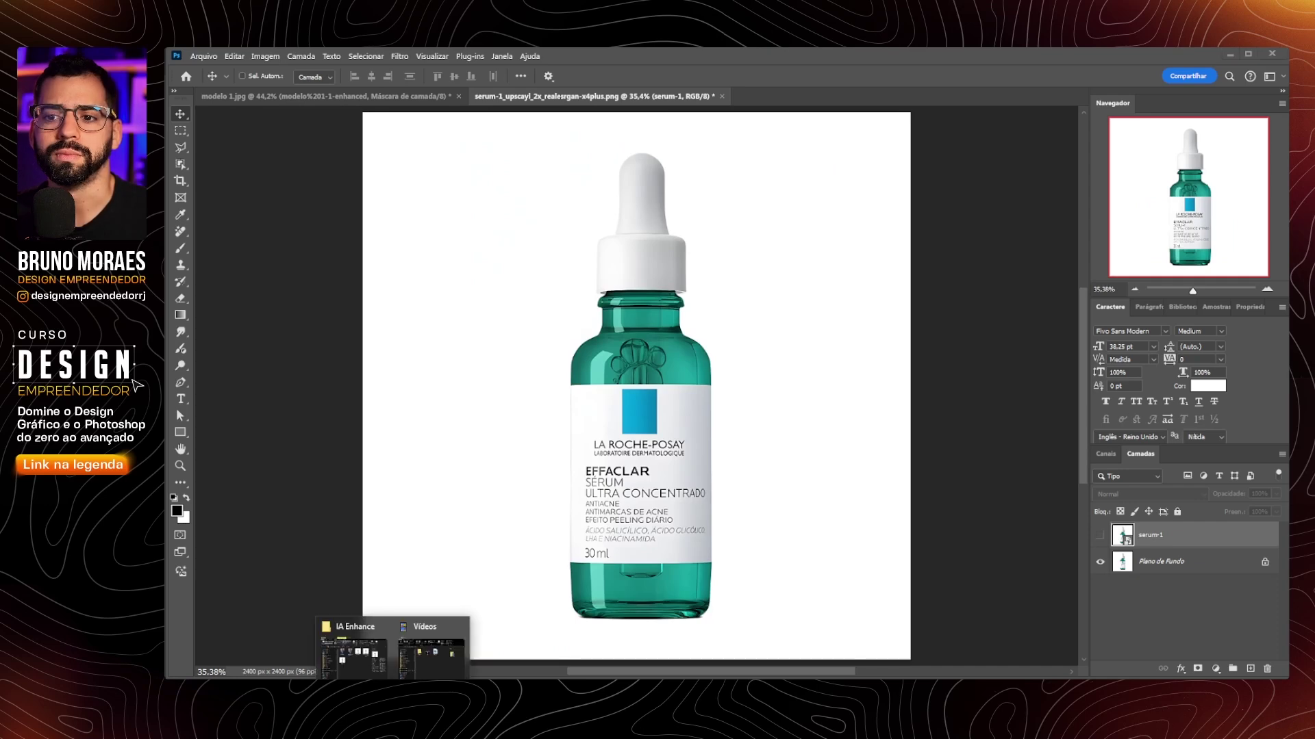
left_click(356, 656)
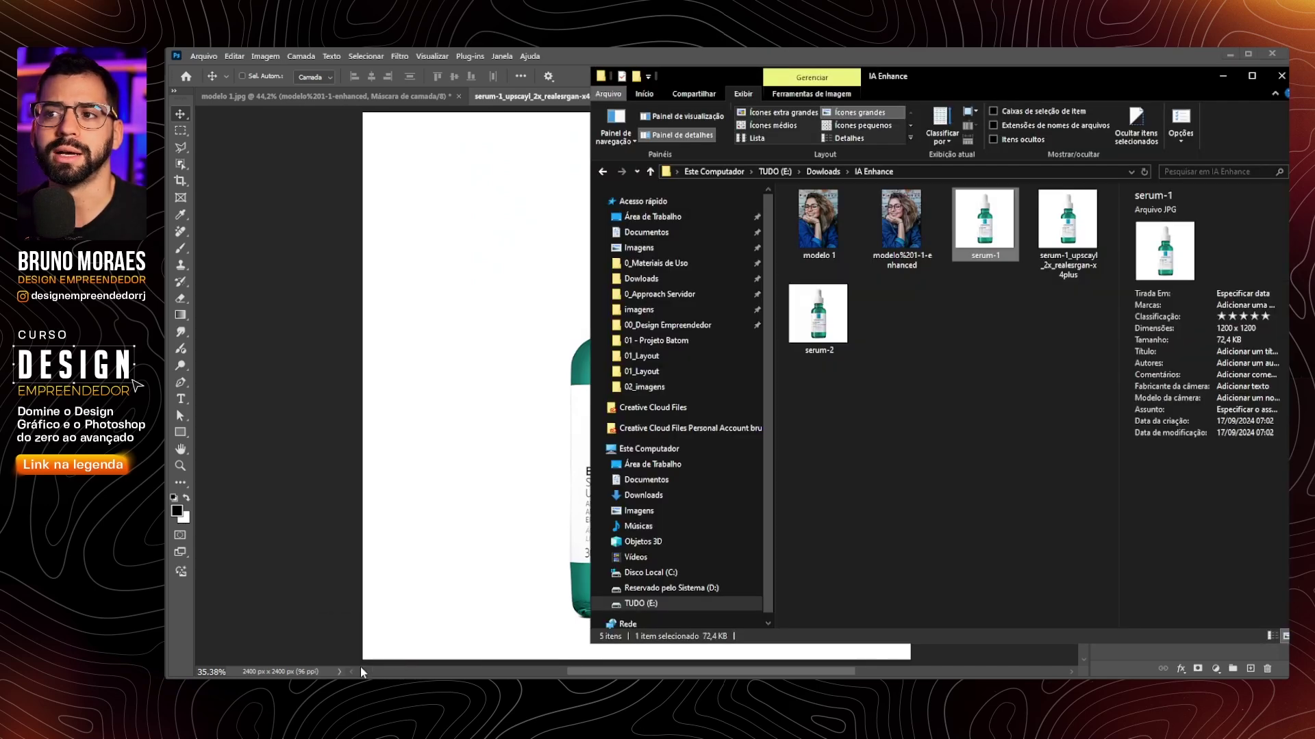
left_click(836, 320)
left_click_drag(835, 320, 534, 346)
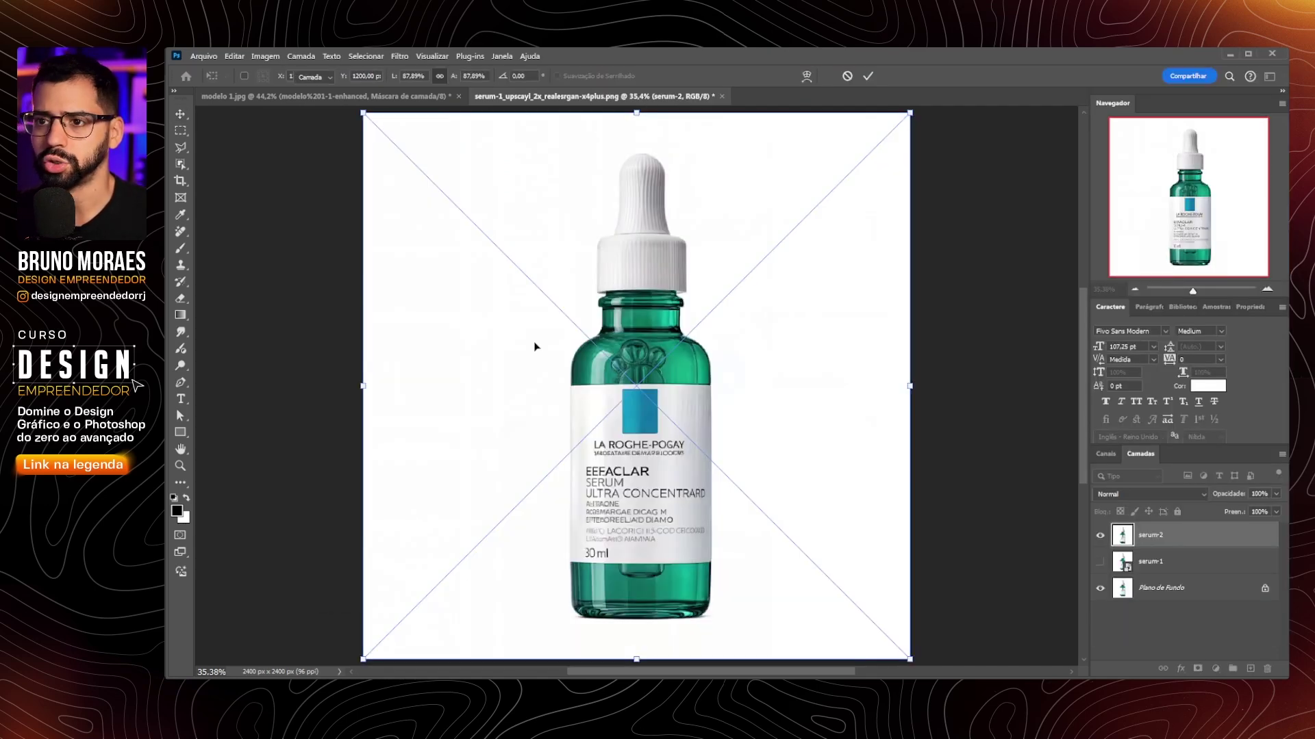
key("Return")
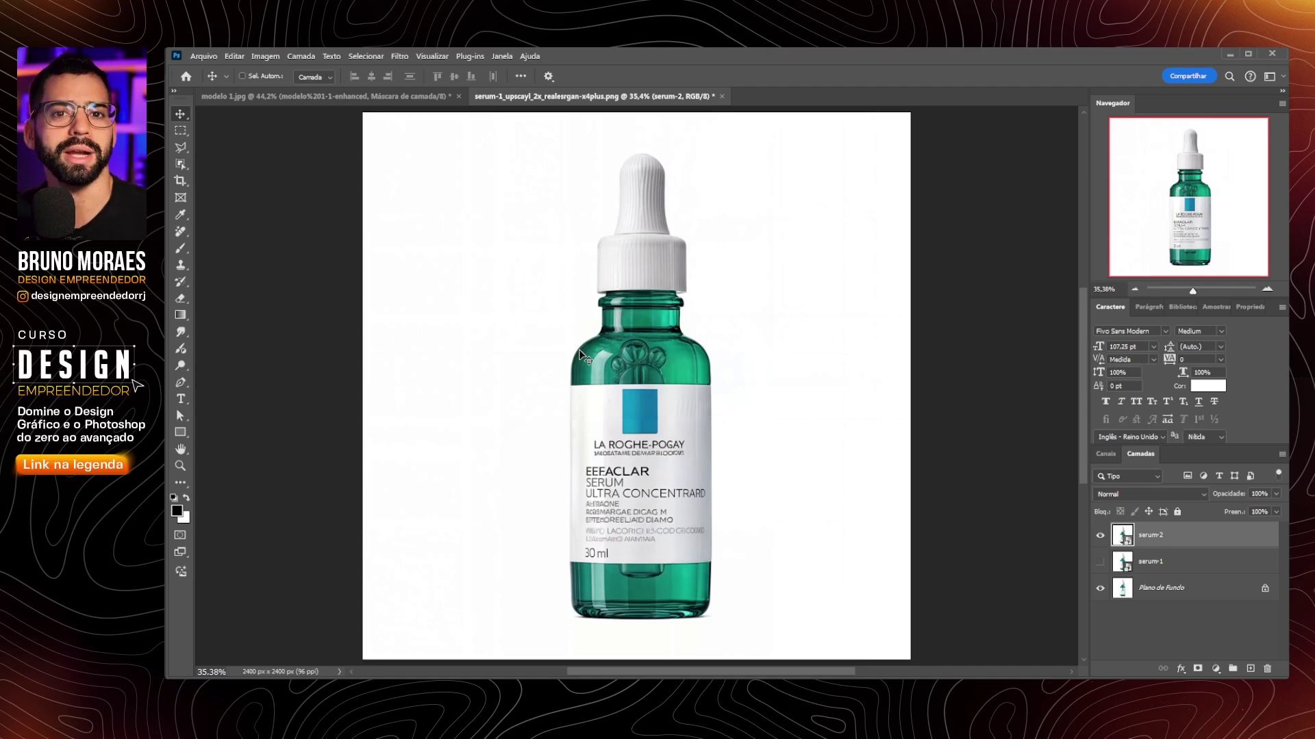
- Compare serum-2's glass and label text with the upscaled bottle by toggling the serum-2 layer's visibility
scroll(659, 332, "up", 3)
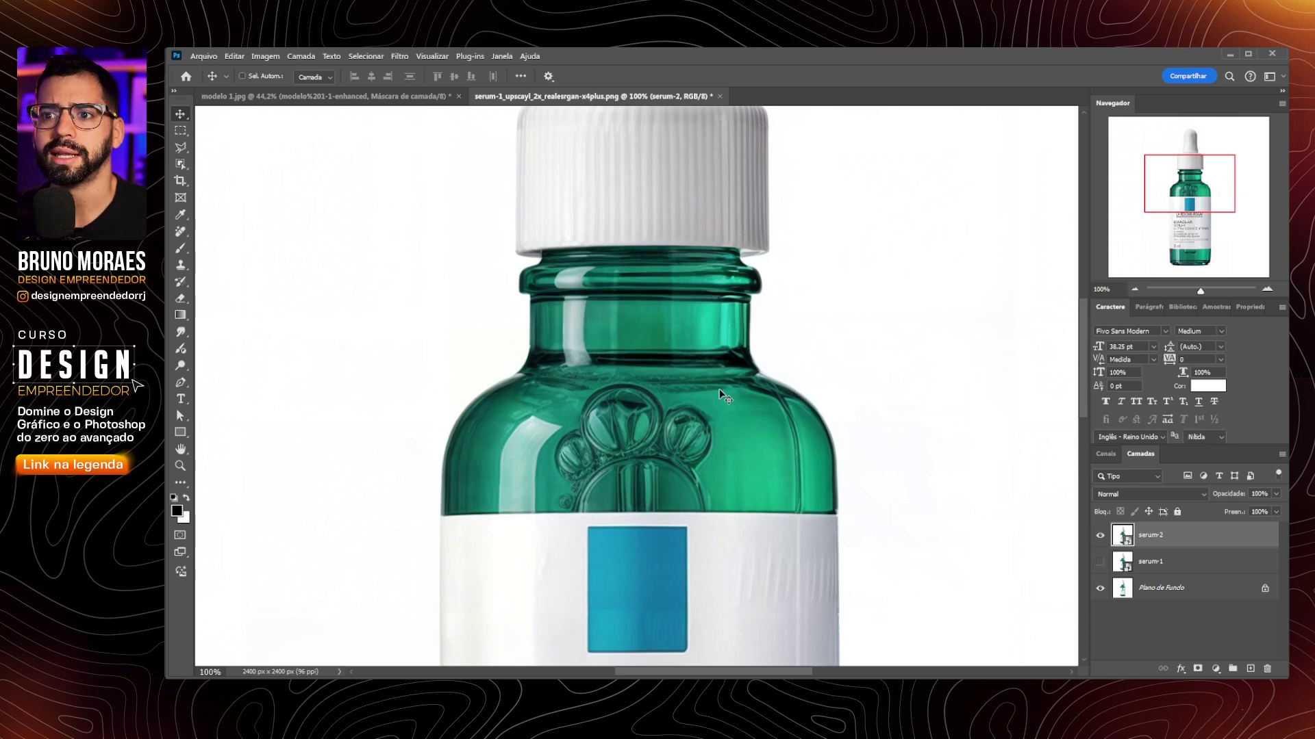
scroll(719, 395, "down", 10)
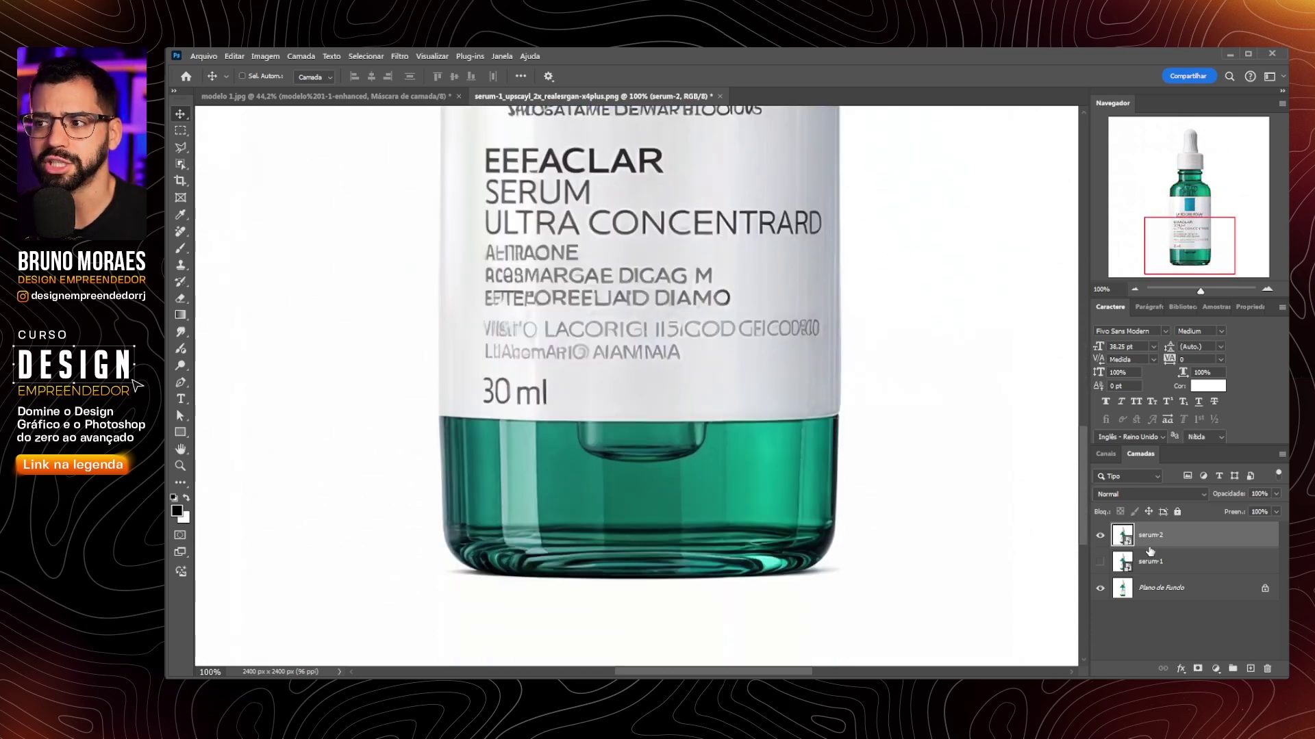
left_click(1100, 536)
left_click(1100, 536)
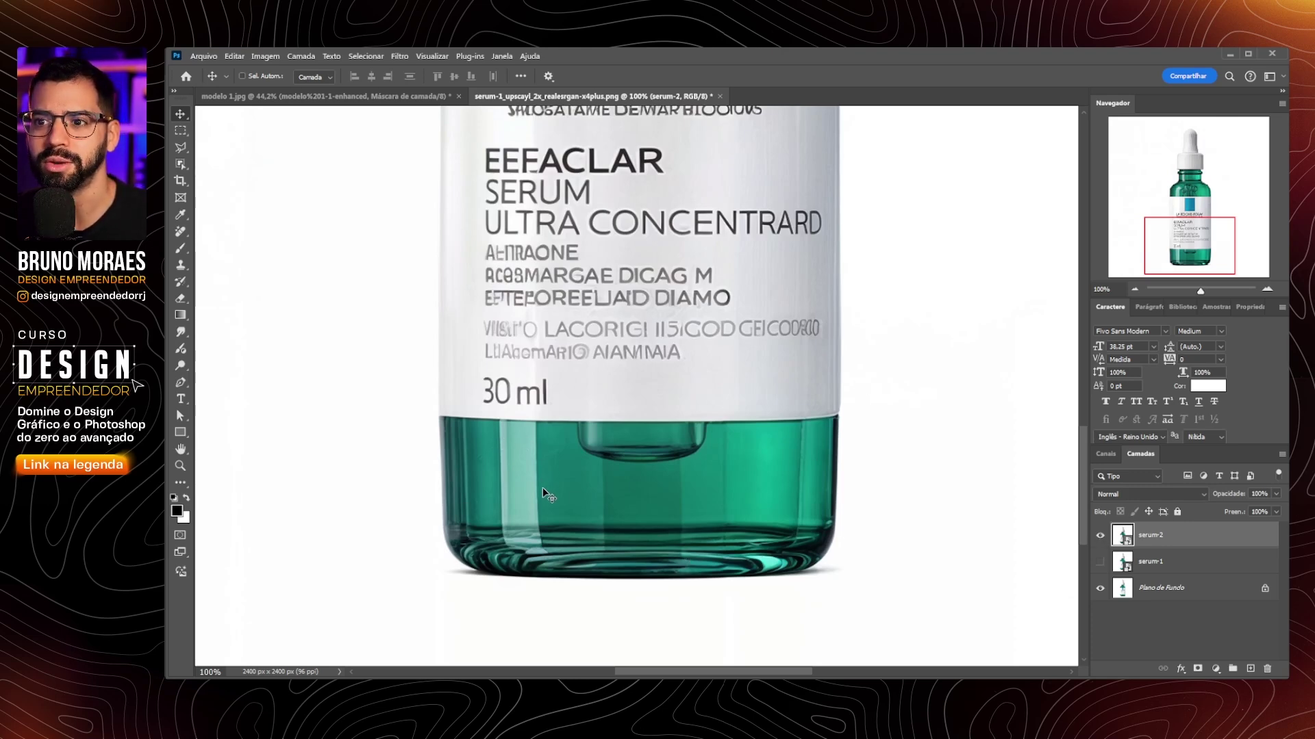
left_click(1100, 537)
left_click(1100, 536)
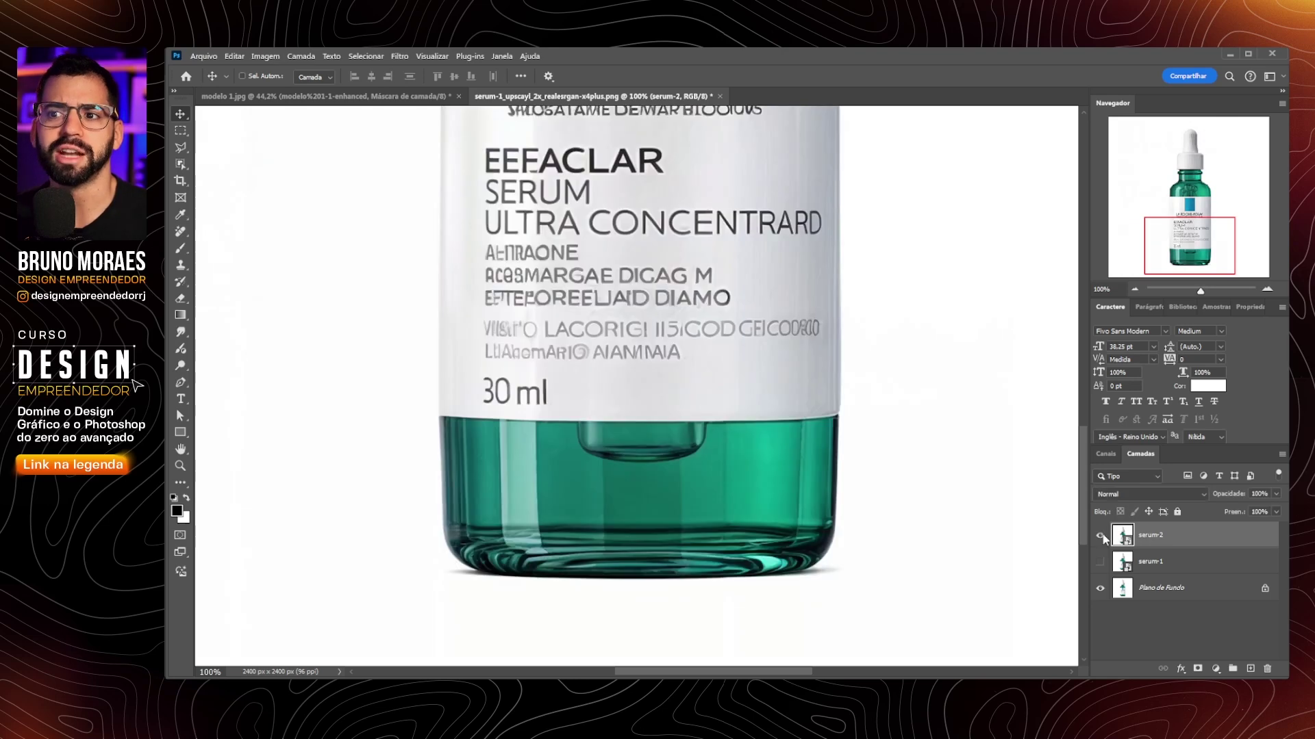
key("ctrl+0")
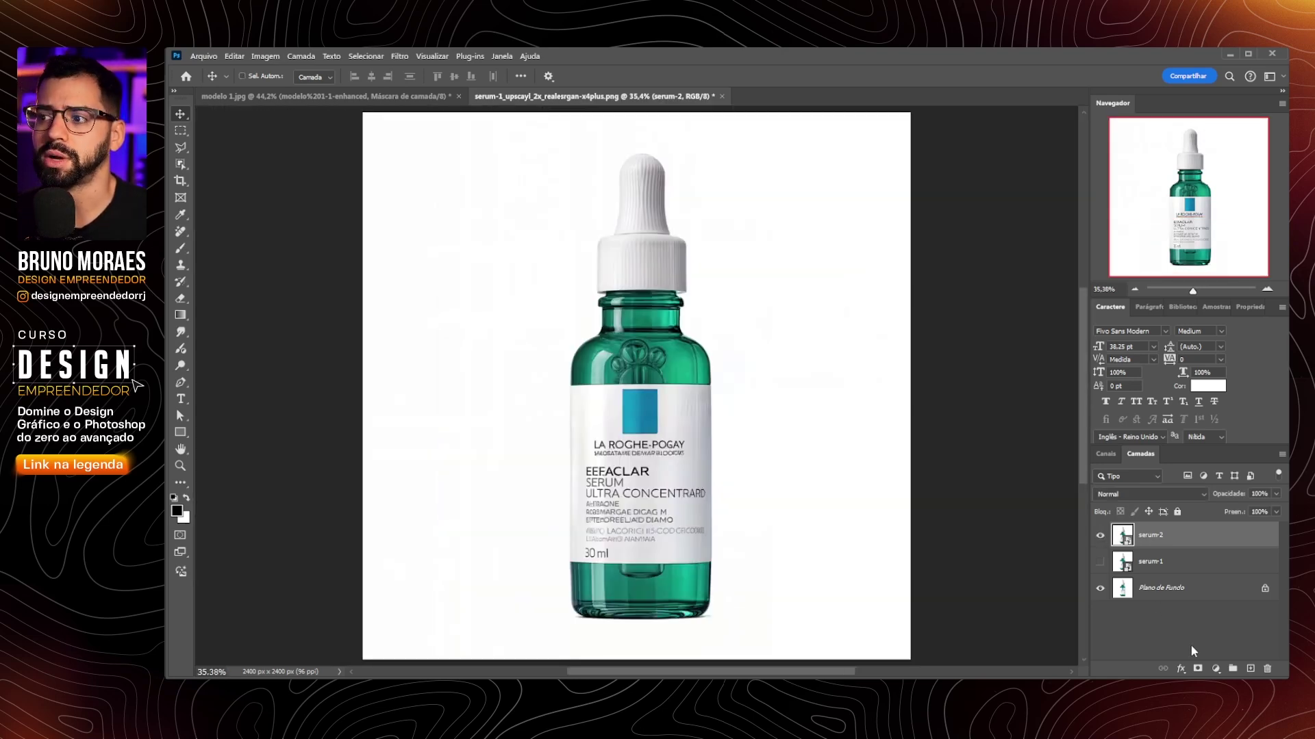
- Add a black mask to serum-2 and paint white over the green glass above and below the label to reveal it
left_click(1198, 668, "alt")
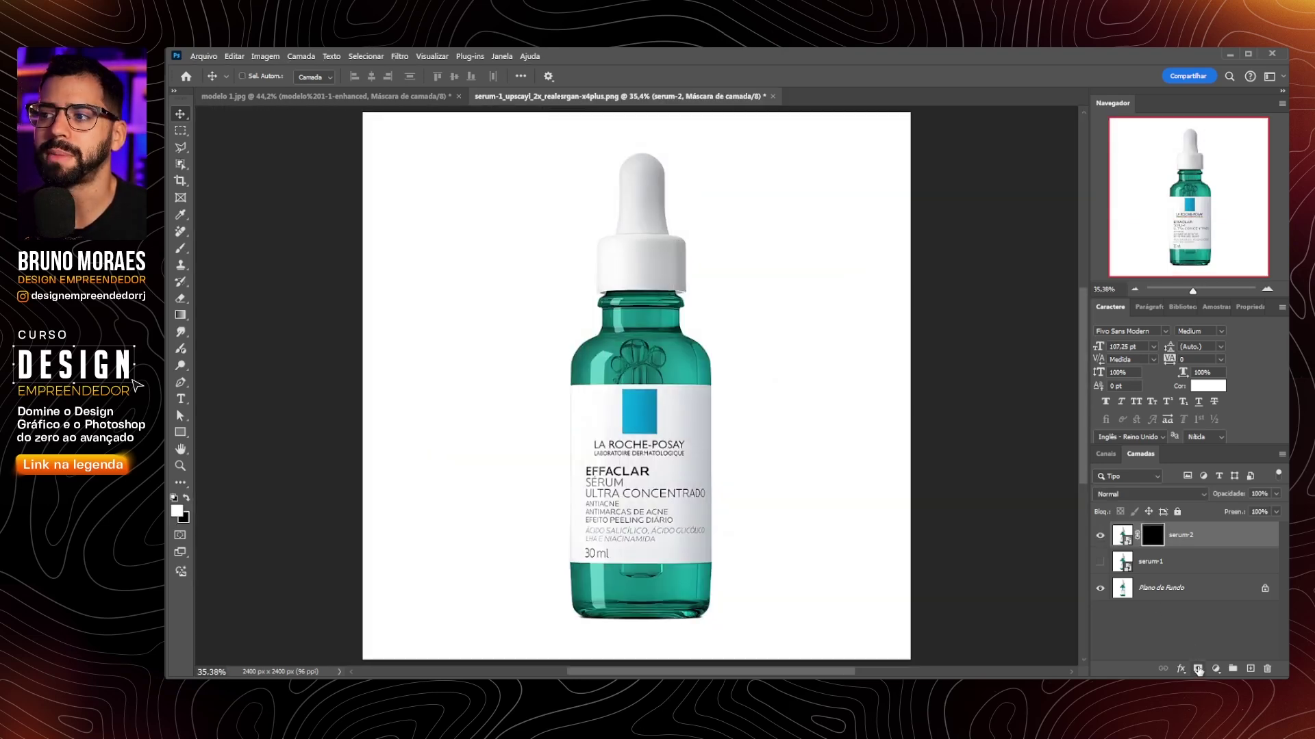
key("b")
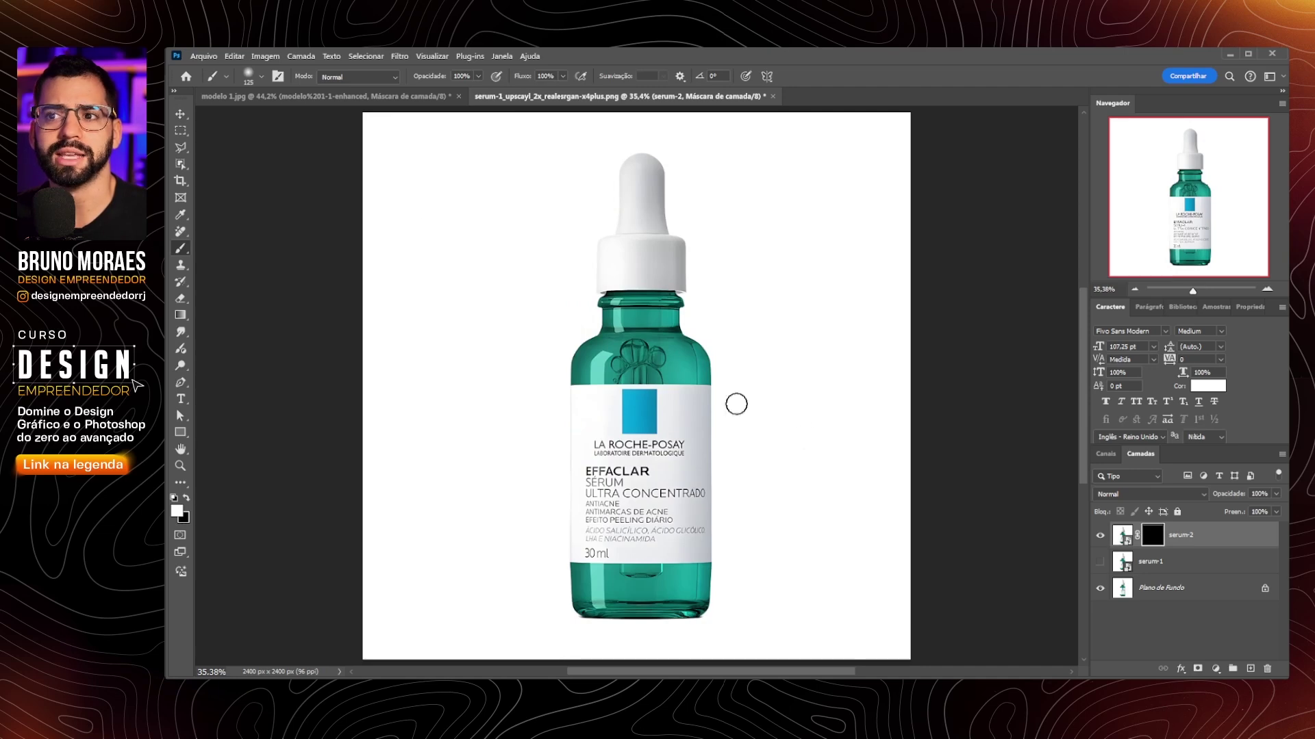
scroll(678, 356, "up", 5)
scroll(624, 310, "up", 4)
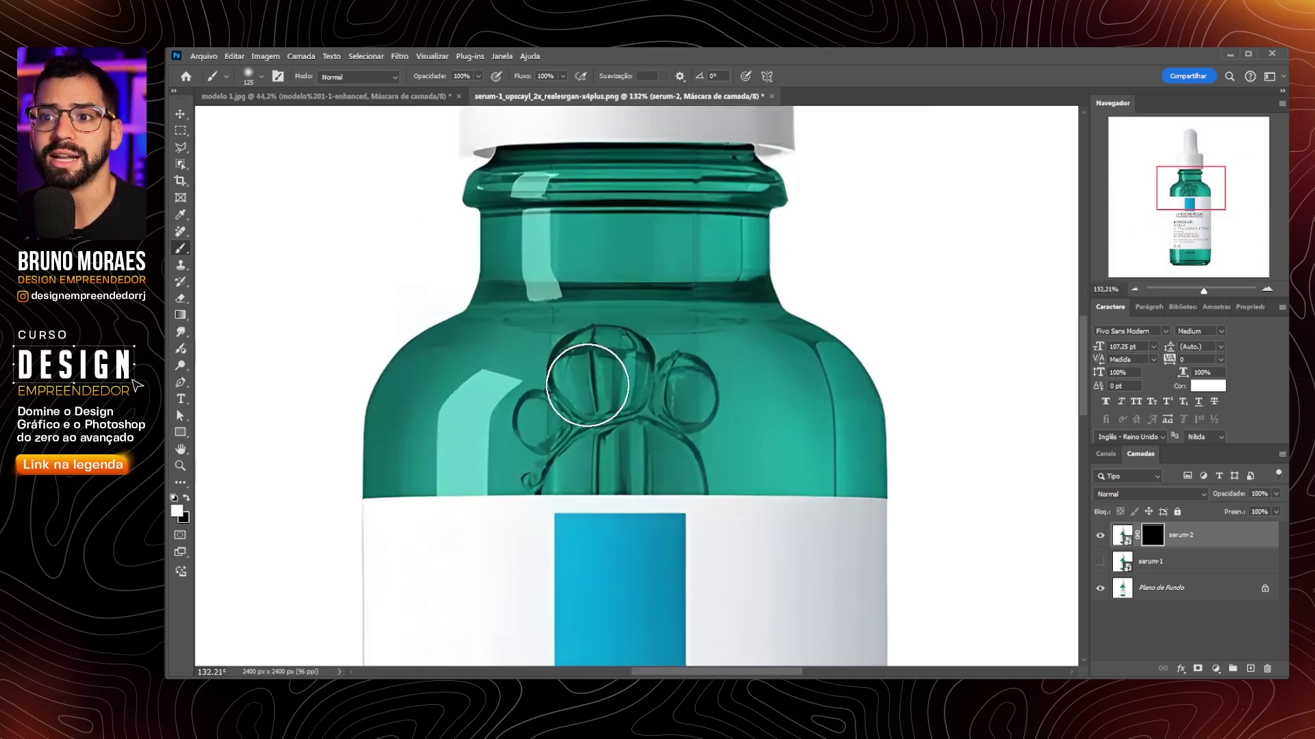
mouse_move(692, 356)
left_mouse_down()
mouse_move(616, 370)
mouse_move(589, 315)
mouse_move(534, 262)
mouse_move(470, 293)
mouse_move(358, 440)
mouse_move(771, 446)
mouse_move(613, 347)
left_mouse_up()
scroll(612, 347, "down", 10)
left_click_drag(880, 440, 352, 469)
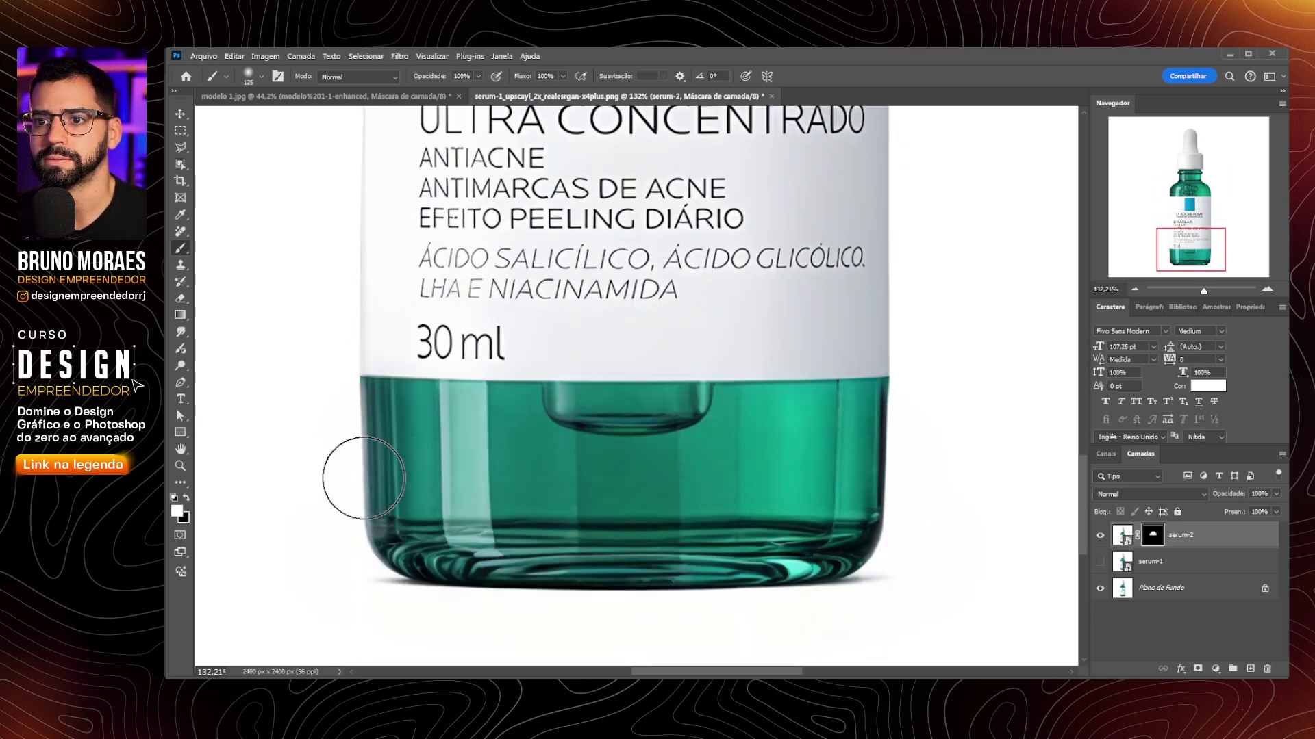
- Check the blended bottle before and after by toggling the masked serum-2 layer at full-image view
key("ctrl+0")
left_click(1100, 536)
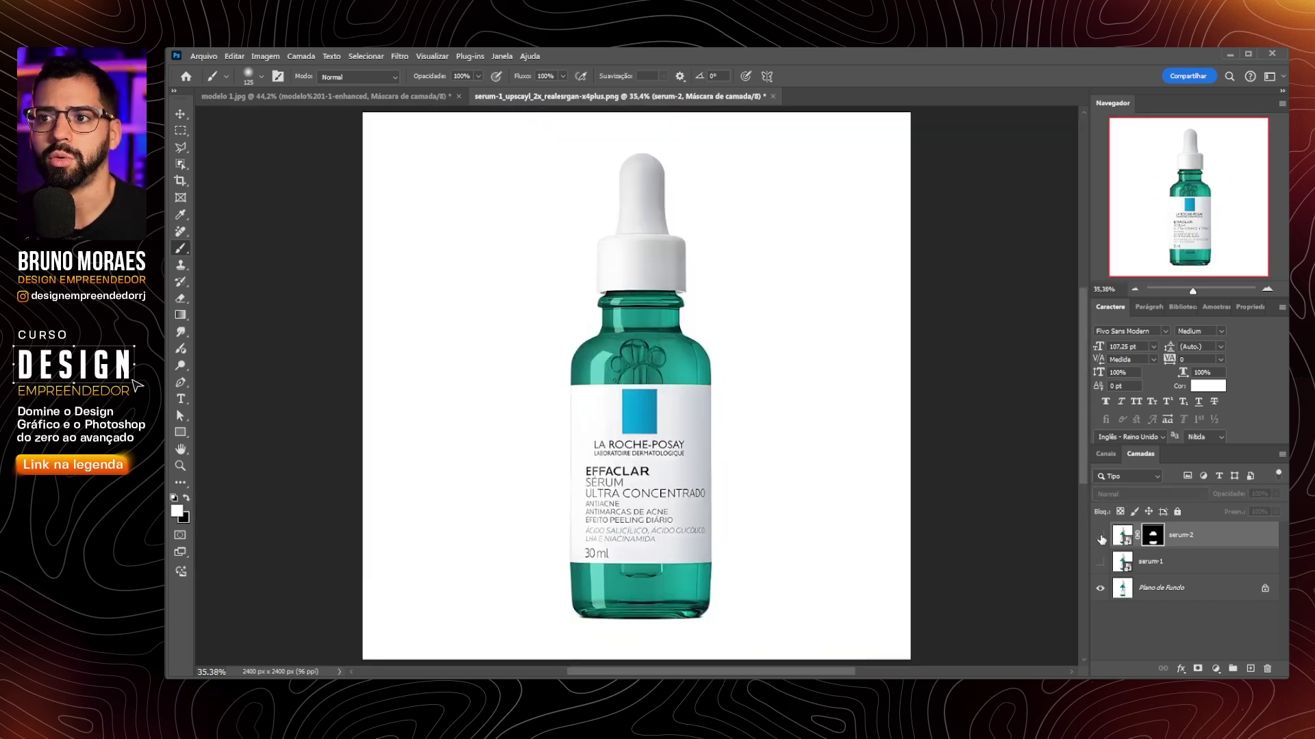
left_click(1101, 537)
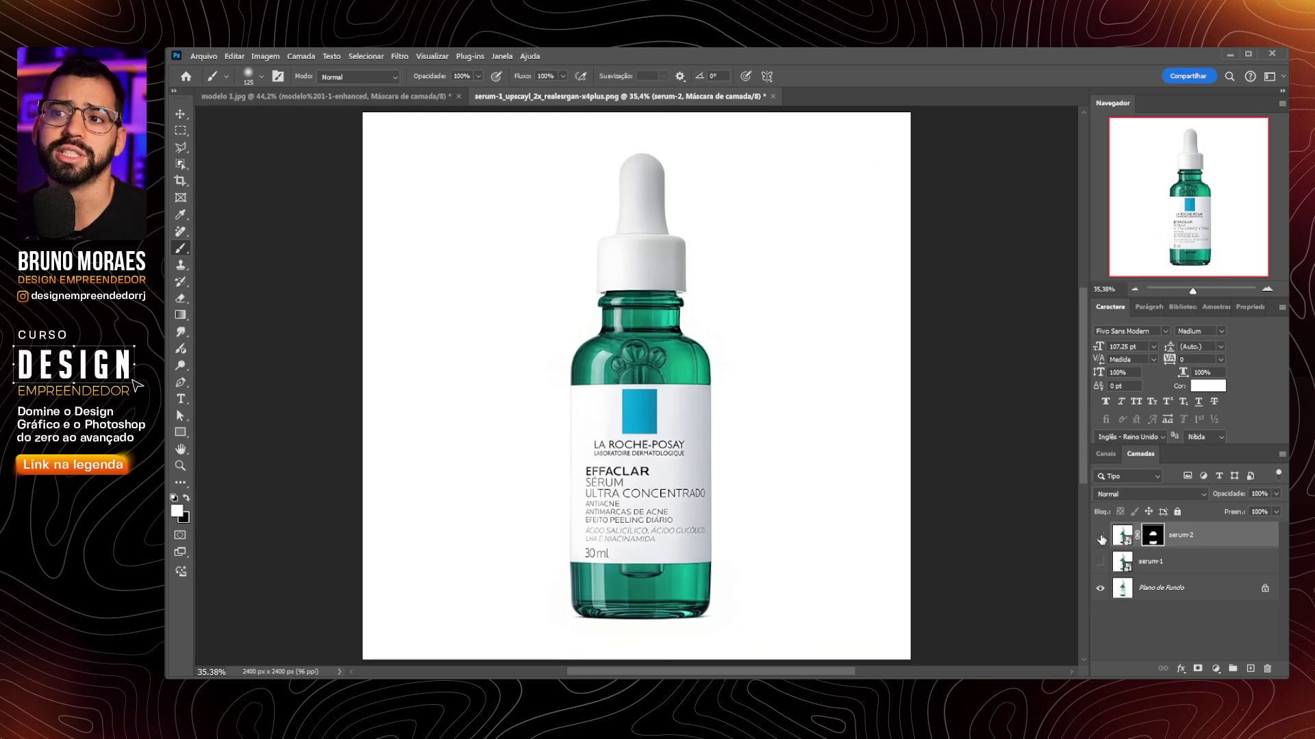
left_click(1101, 538)
left_click(1101, 538)
key("v")
left_click(1099, 539)
left_click(1099, 540)
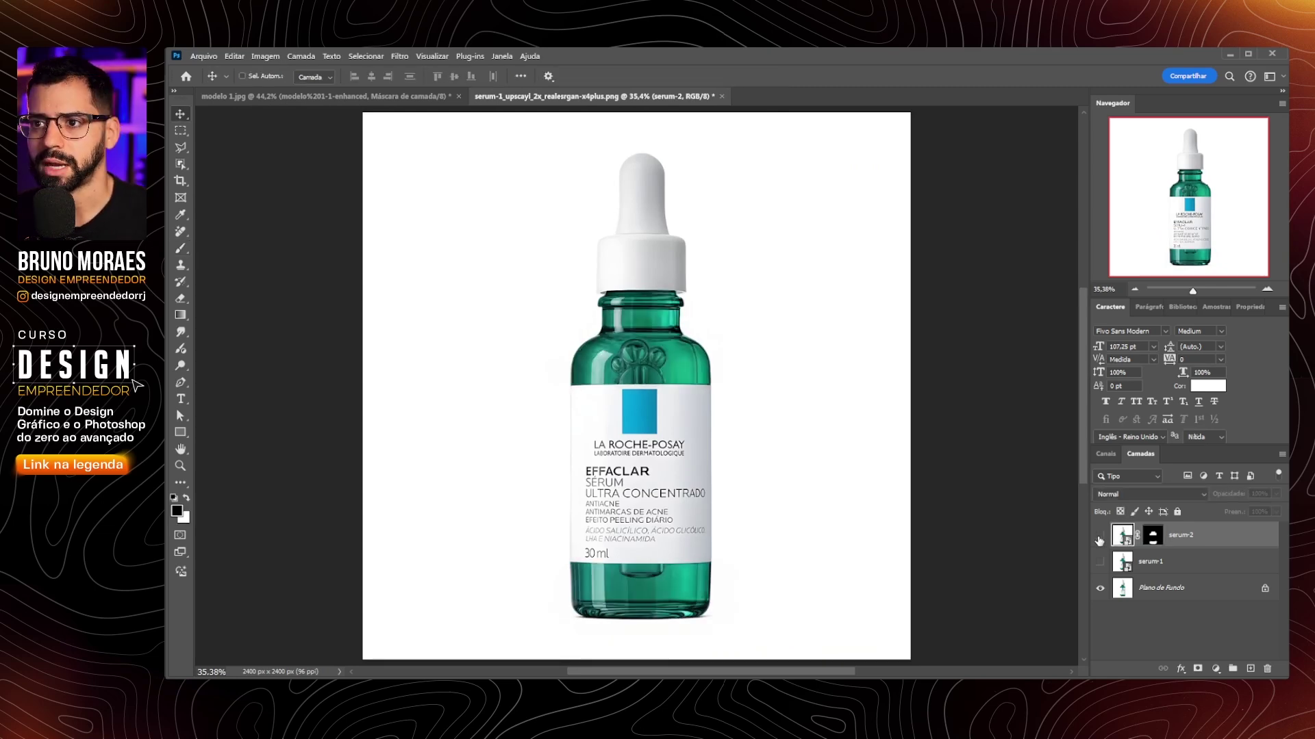
left_click(1100, 540)
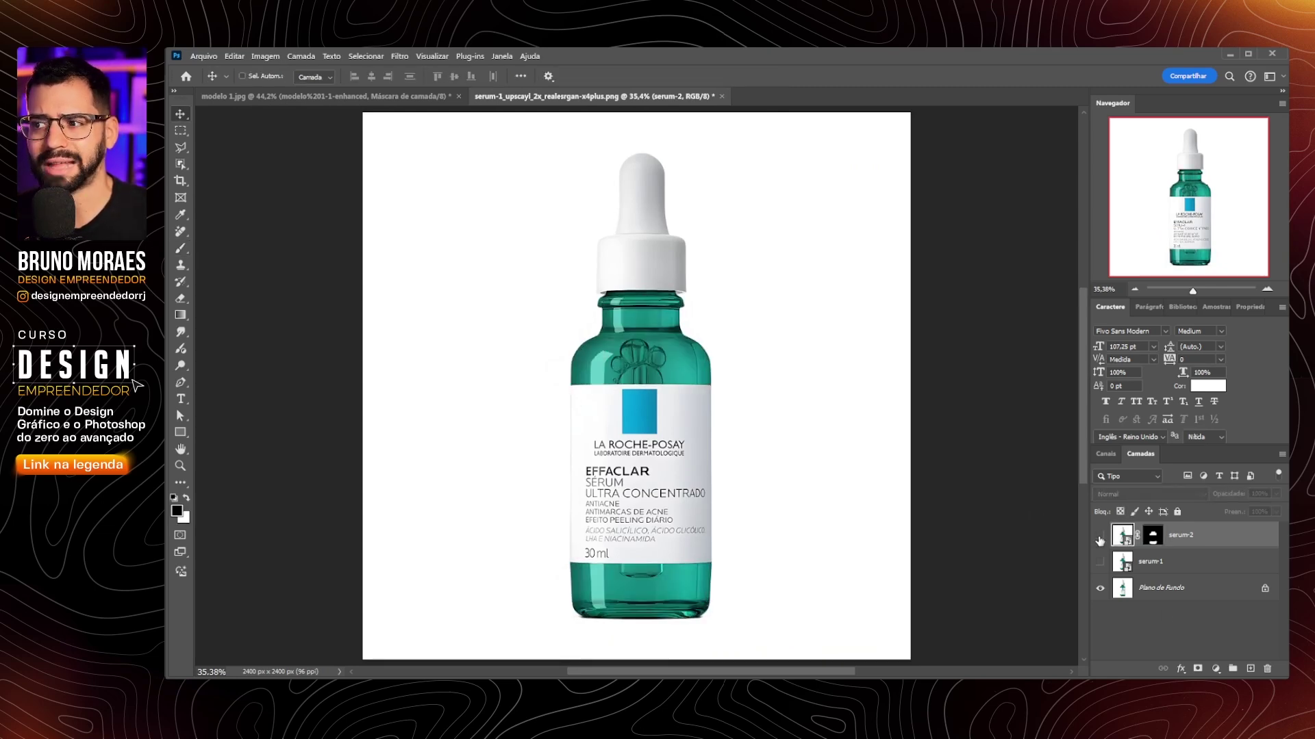
left_click(1099, 535)
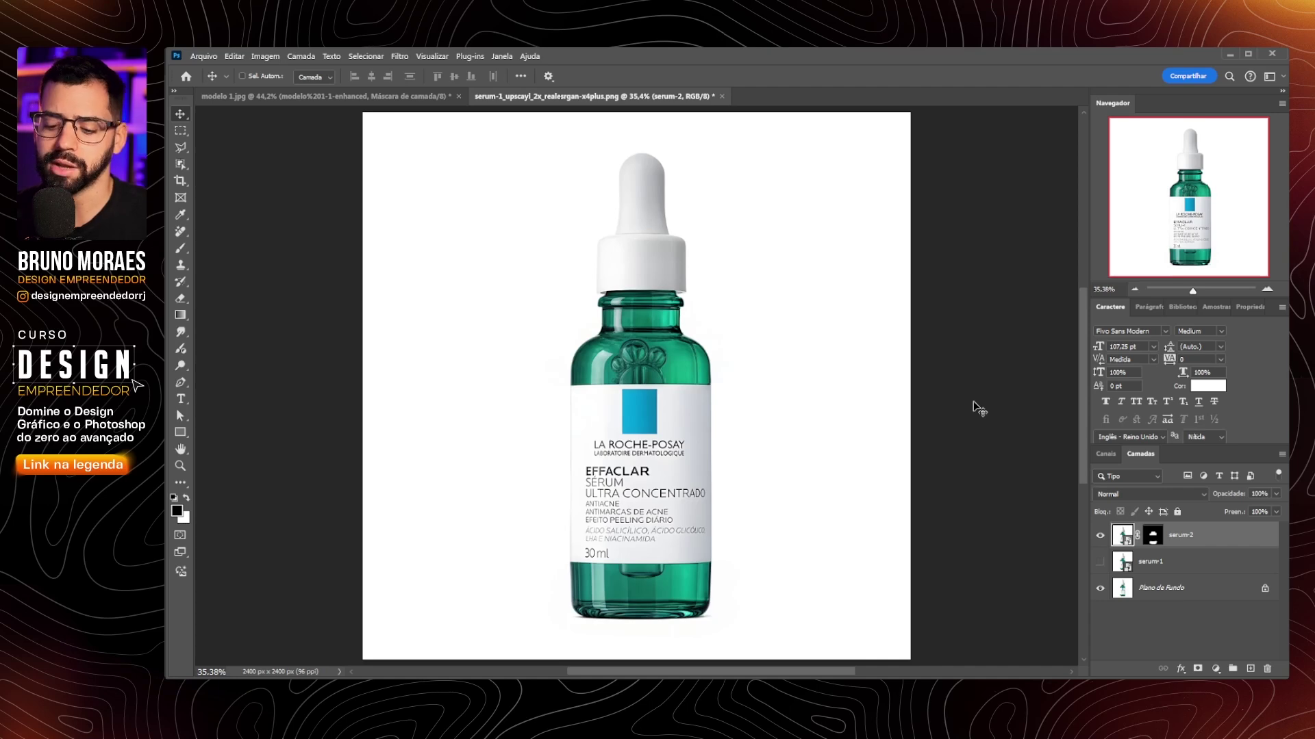
- Duplicate the masked serum-2 layer beside the bottle, to its right, and hide the original serum-2 layer
key("ctrl+j")
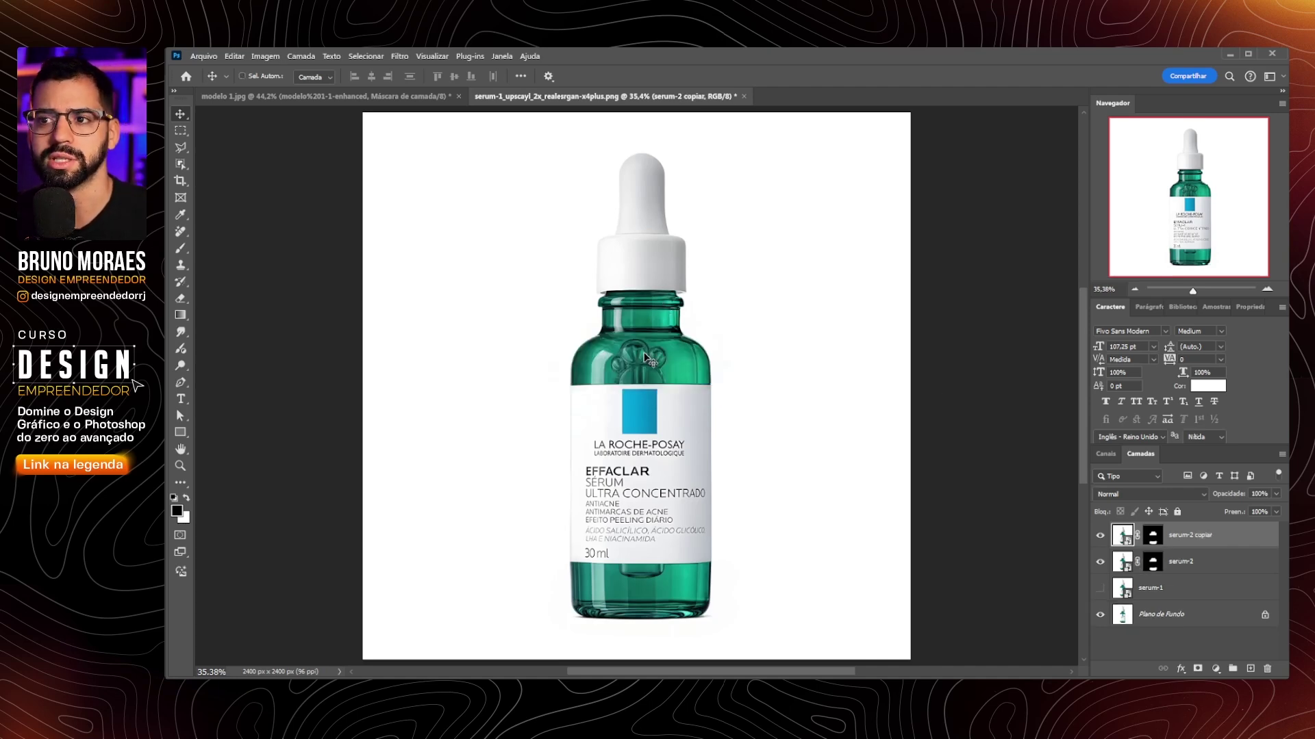
left_click_drag(632, 373, 803, 384)
left_click(1214, 563)
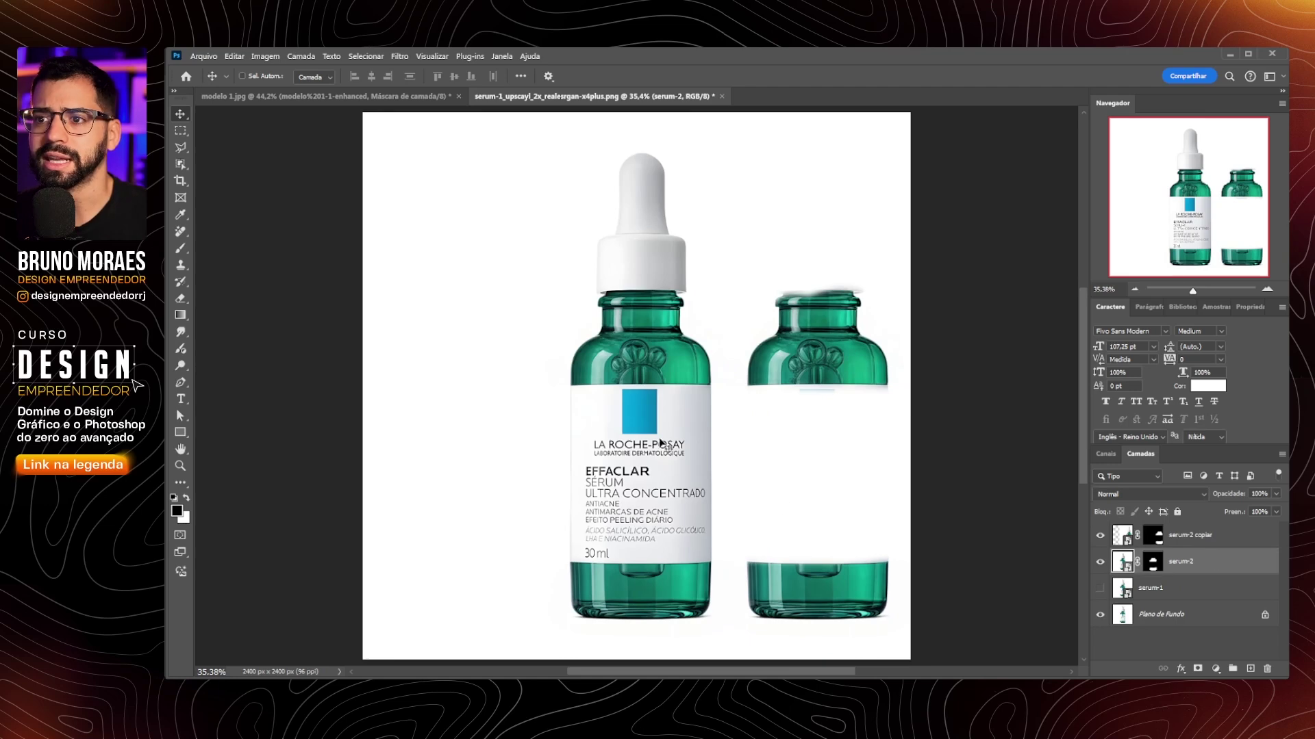
left_click(1100, 562)
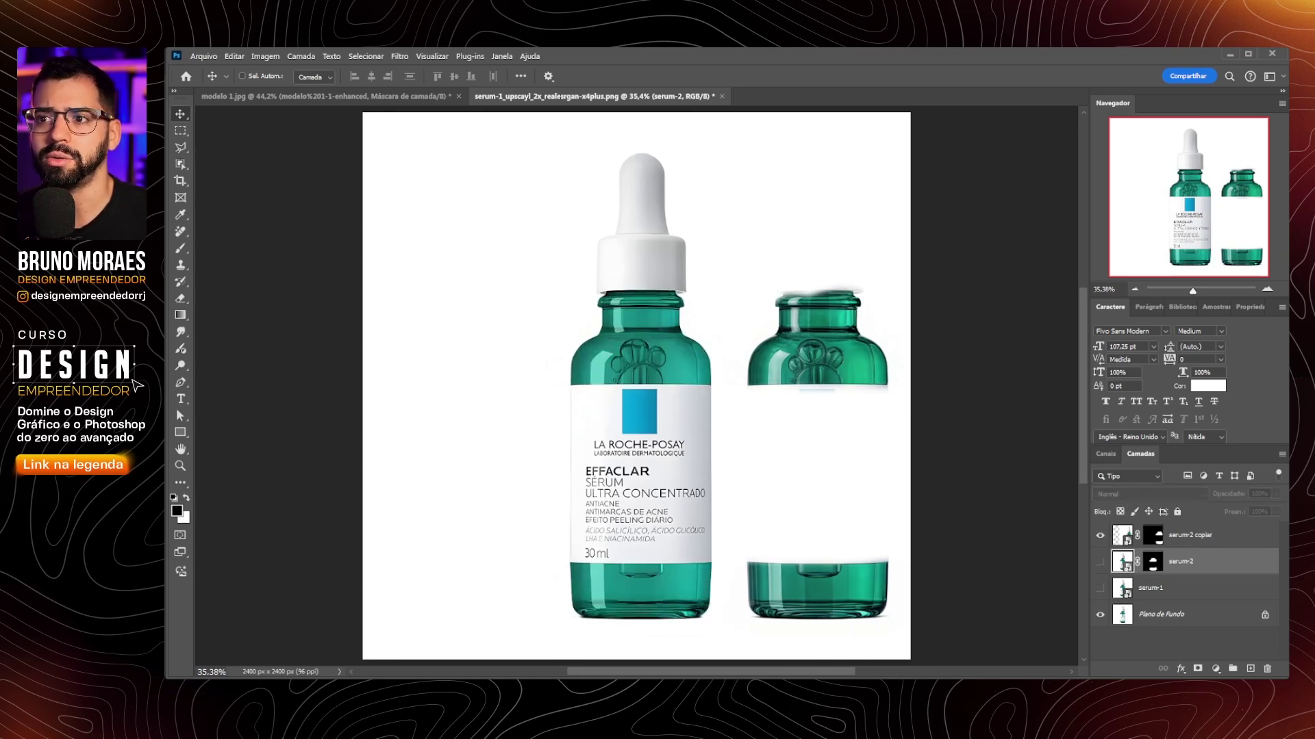
- Apply Hue/Saturation to the serum-2 copy's green glass, setting the Cyans to hue +6 and saturation +3
key("alt+bracketright")
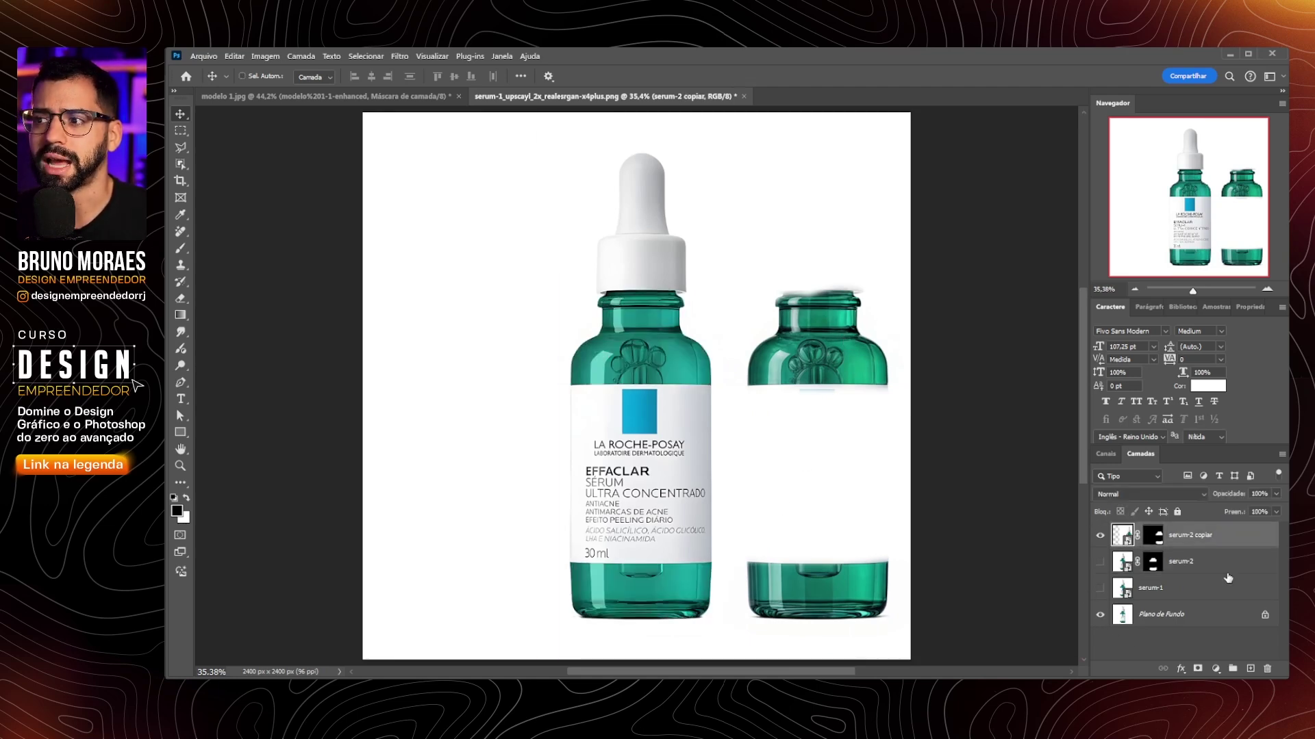
key("ctrl+u")
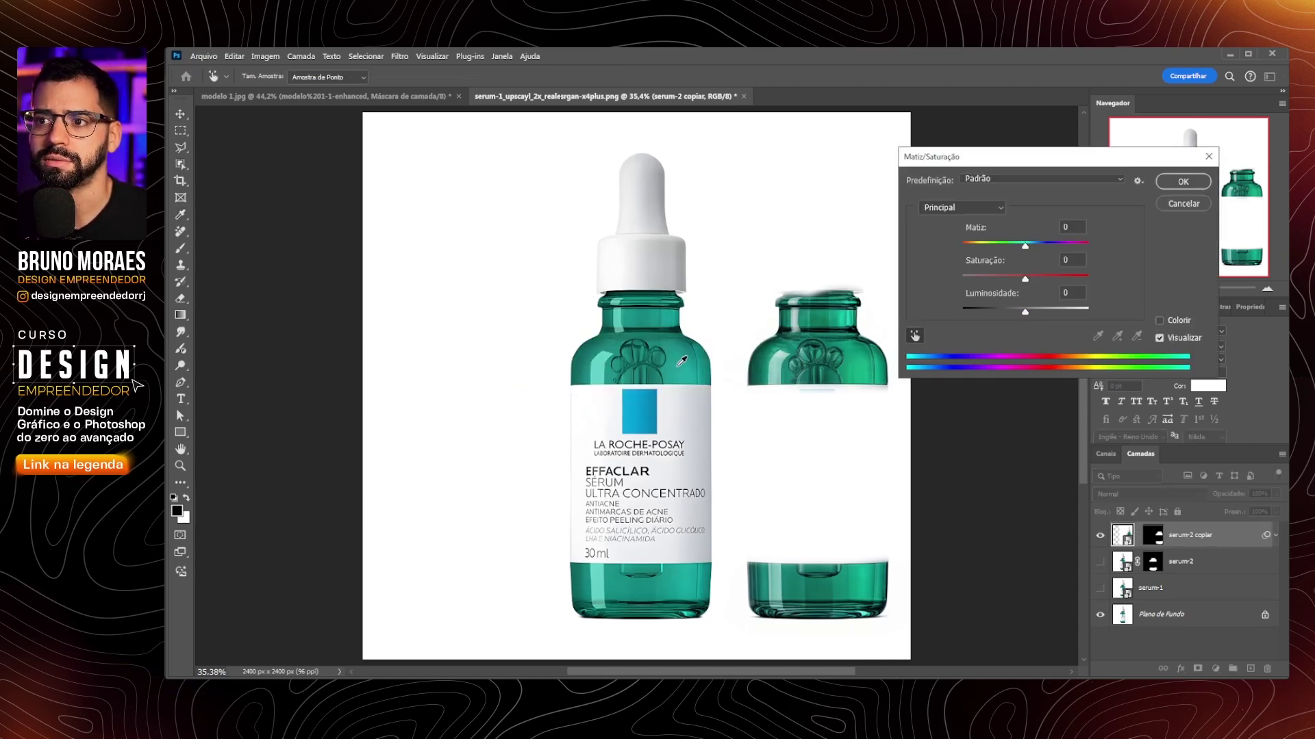
left_click(772, 353)
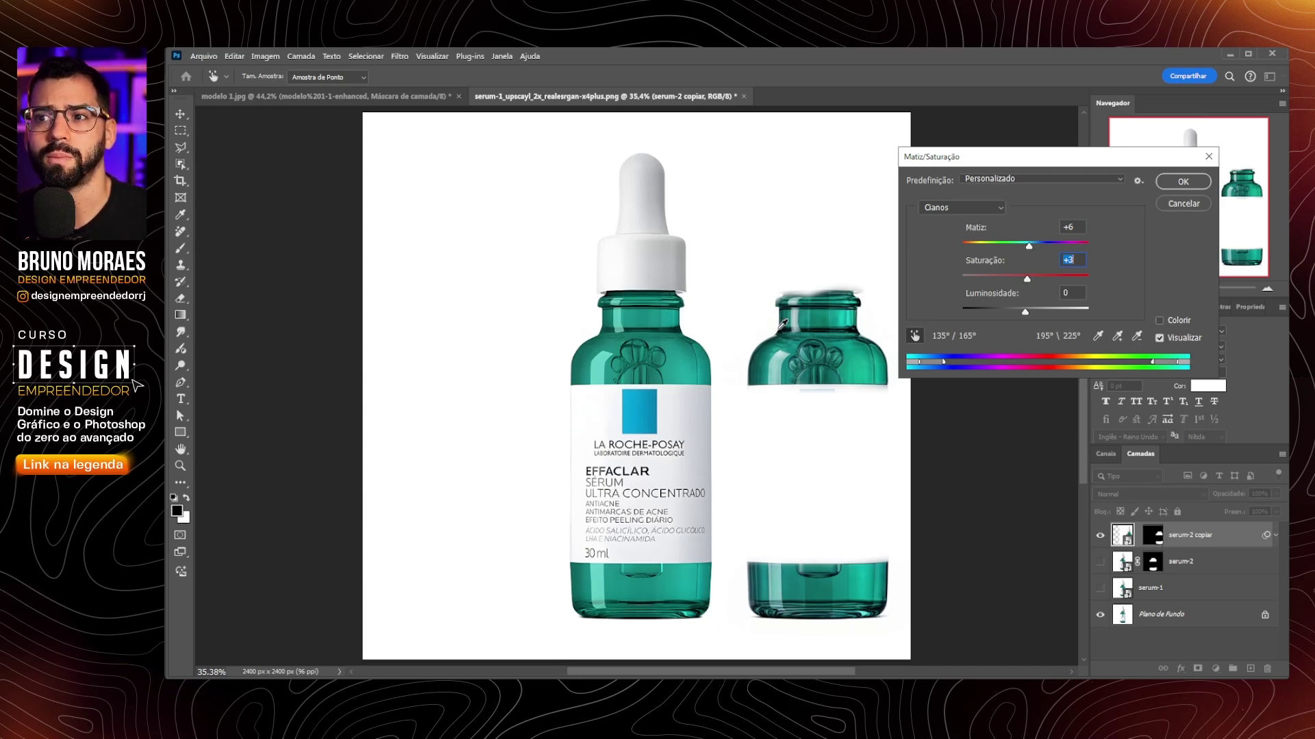
left_click(1203, 177)
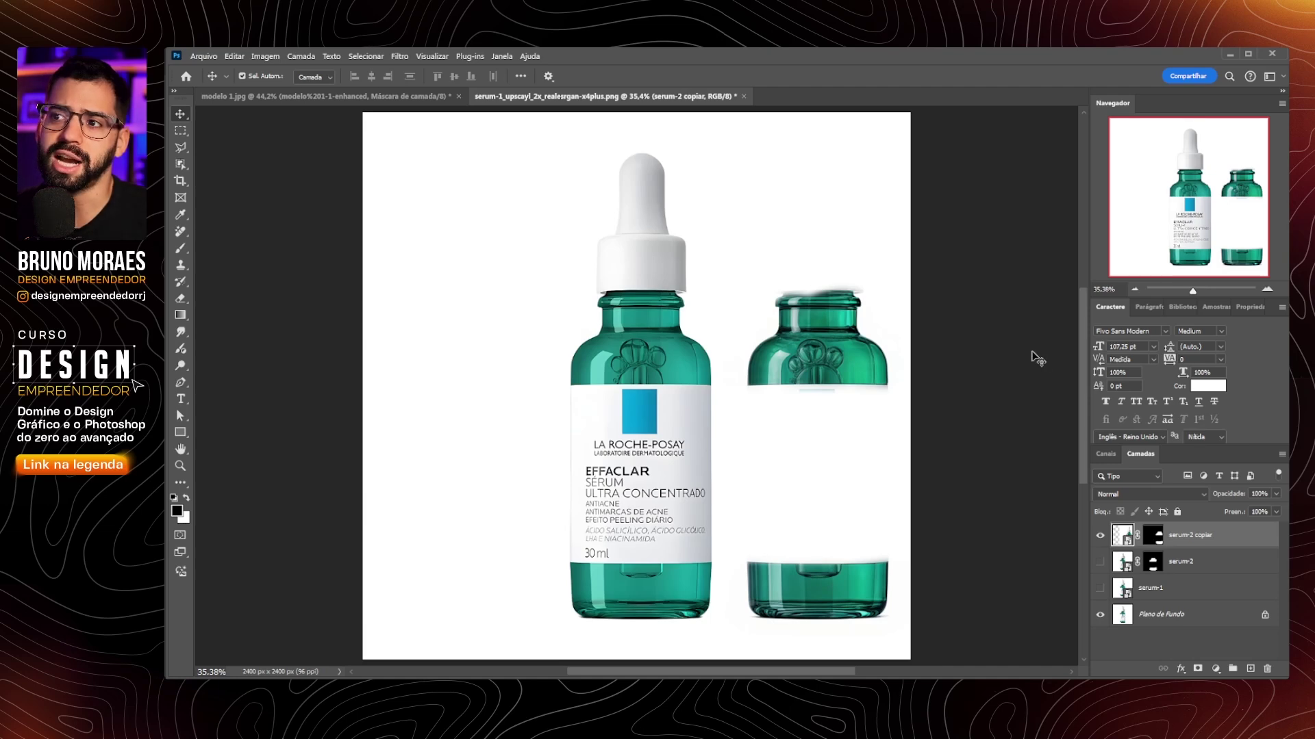
- Copy the duplicate's Hue/Saturation smart filter to the original serum-2 layer, show that layer, and delete the duplicate
scroll(757, 516, "up", 3)
scroll(698, 514, "up", 2)
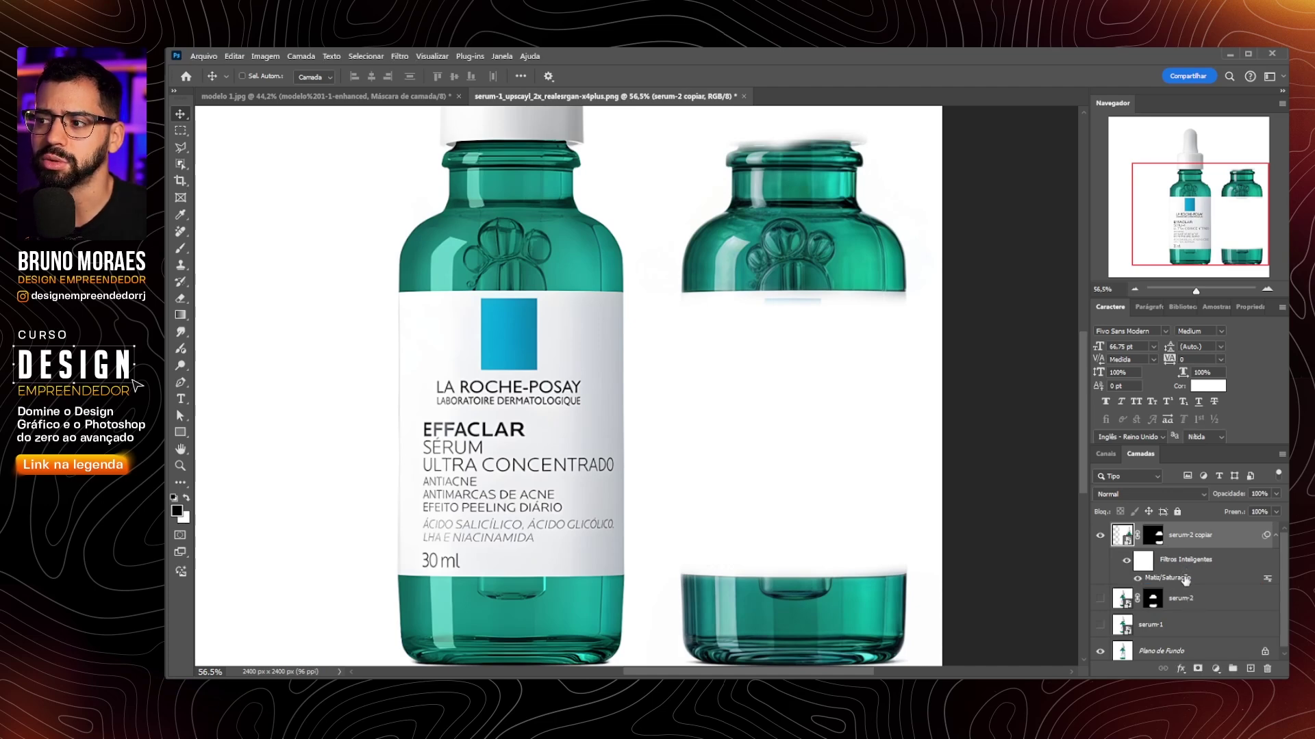
left_click_drag(827, 285, 502, 258)
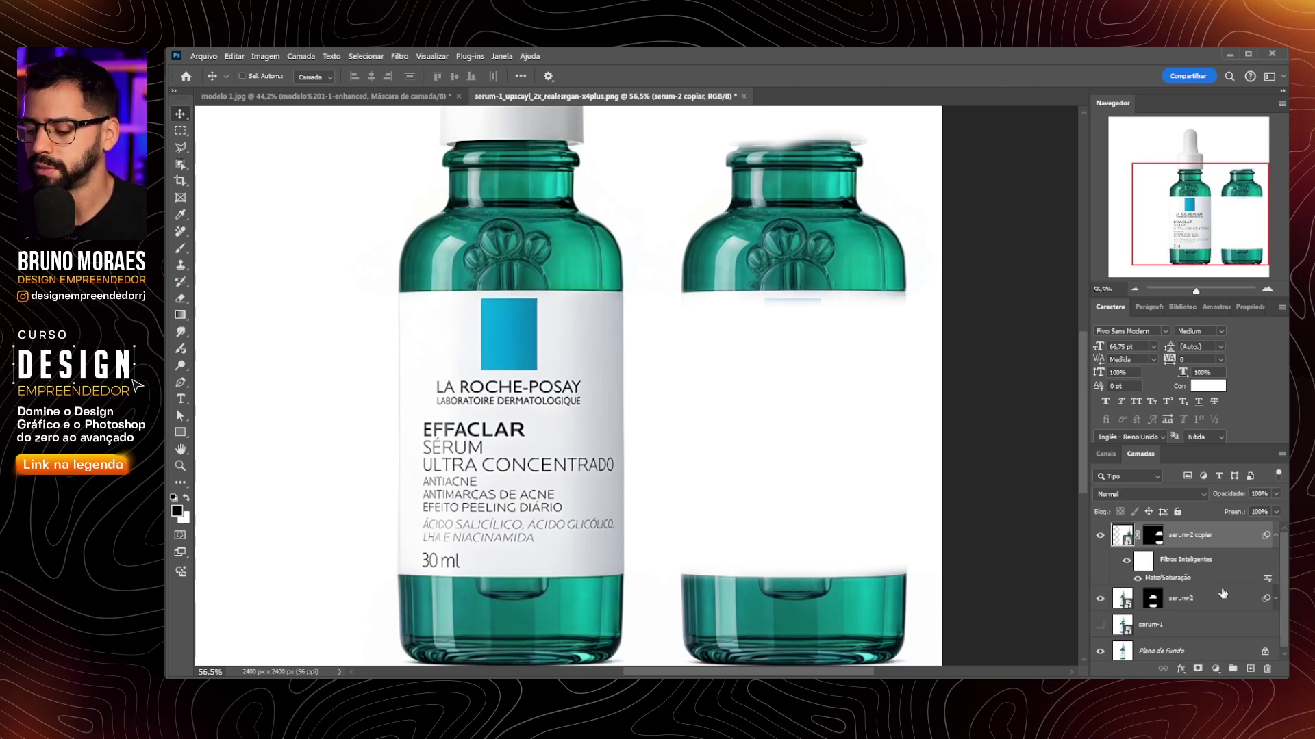
key("Delete")
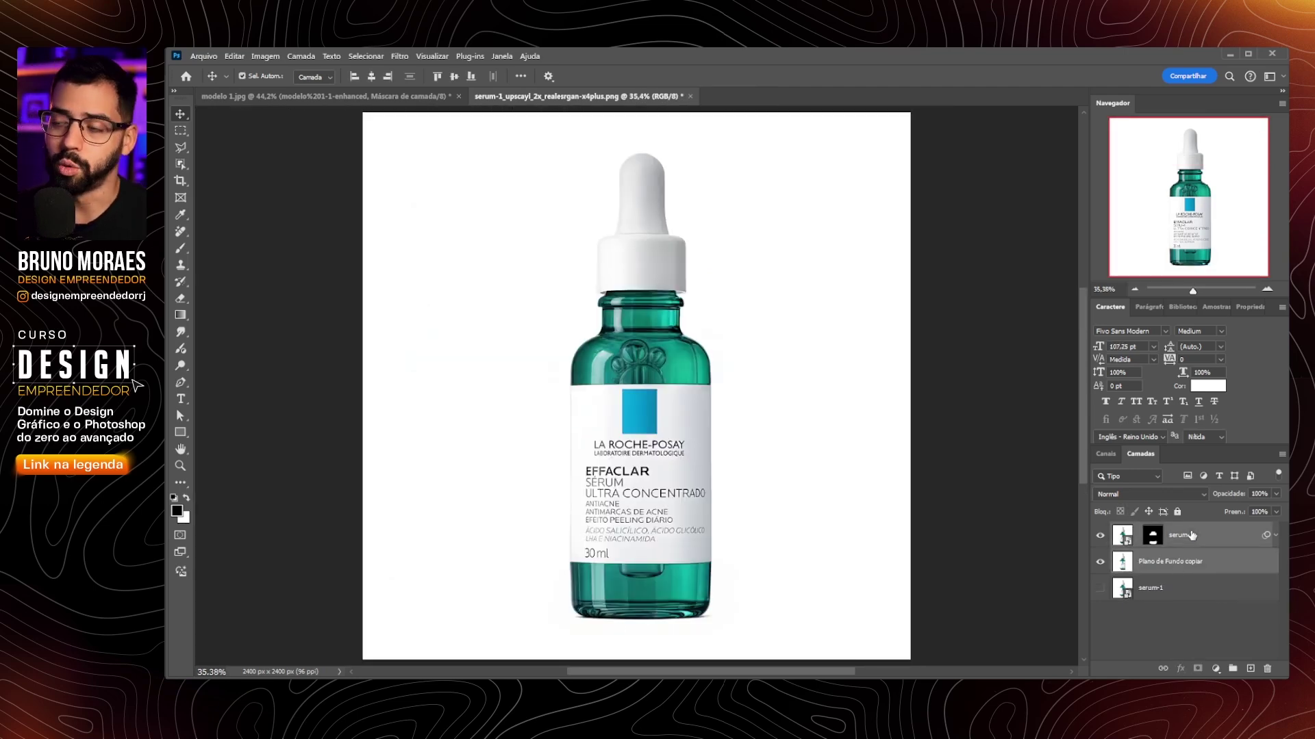
- Rename the background copy layer upscaly and the serum-2 layer Krea, and group the two layers
double_click(1195, 561)
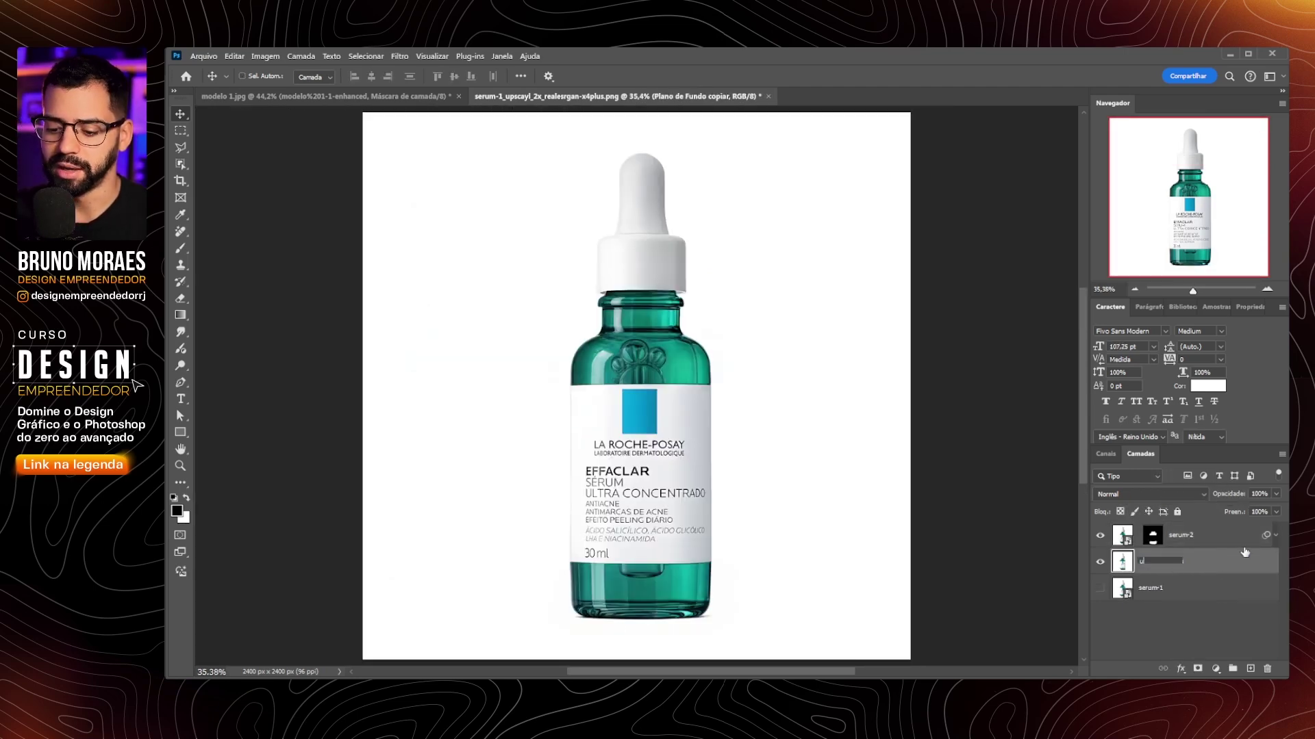
type("upscaly")
key("shift+Tab")
left_click(1213, 562, "shift")
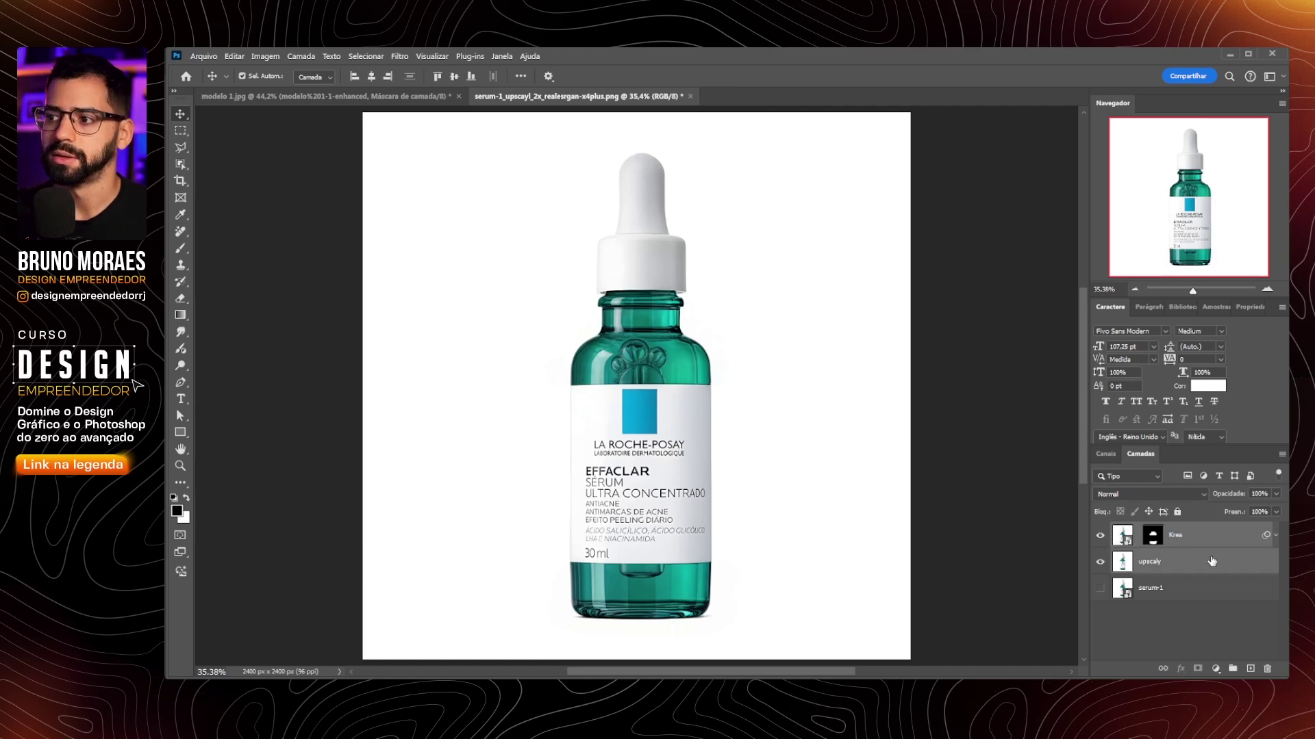
key("ctrl+g")
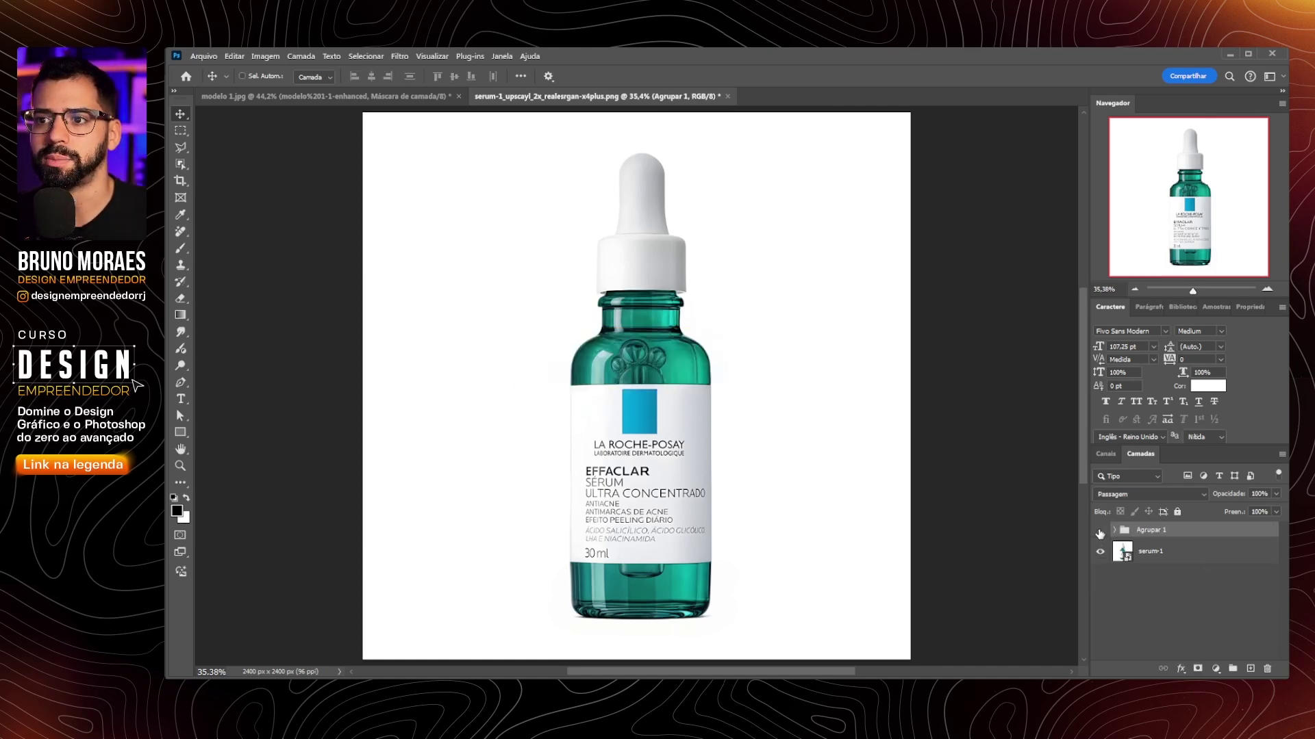
- Compare the dropper cap and bottle neck with the original serum-1 by toggling the new group's visibility
left_click(1099, 533)
key("ctrl+1")
scroll(684, 499, "down", 2)
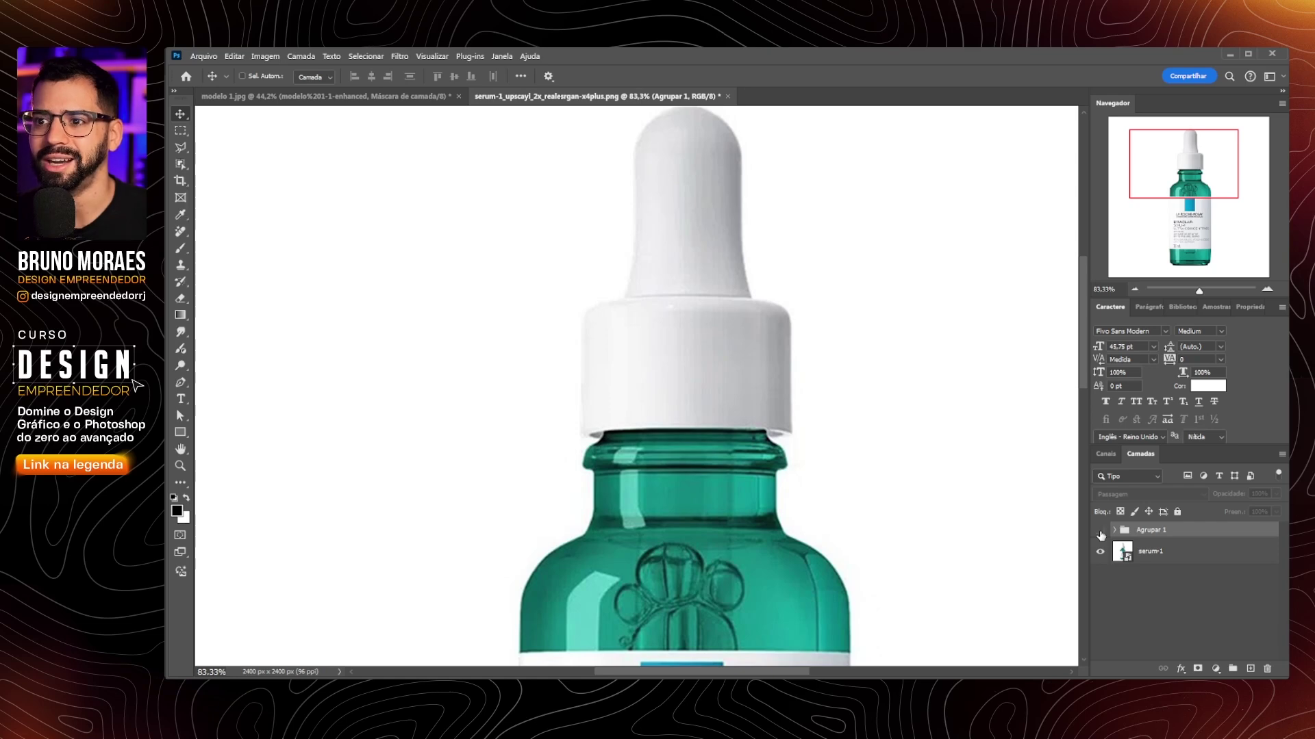
left_click(1100, 534)
left_click(1100, 535)
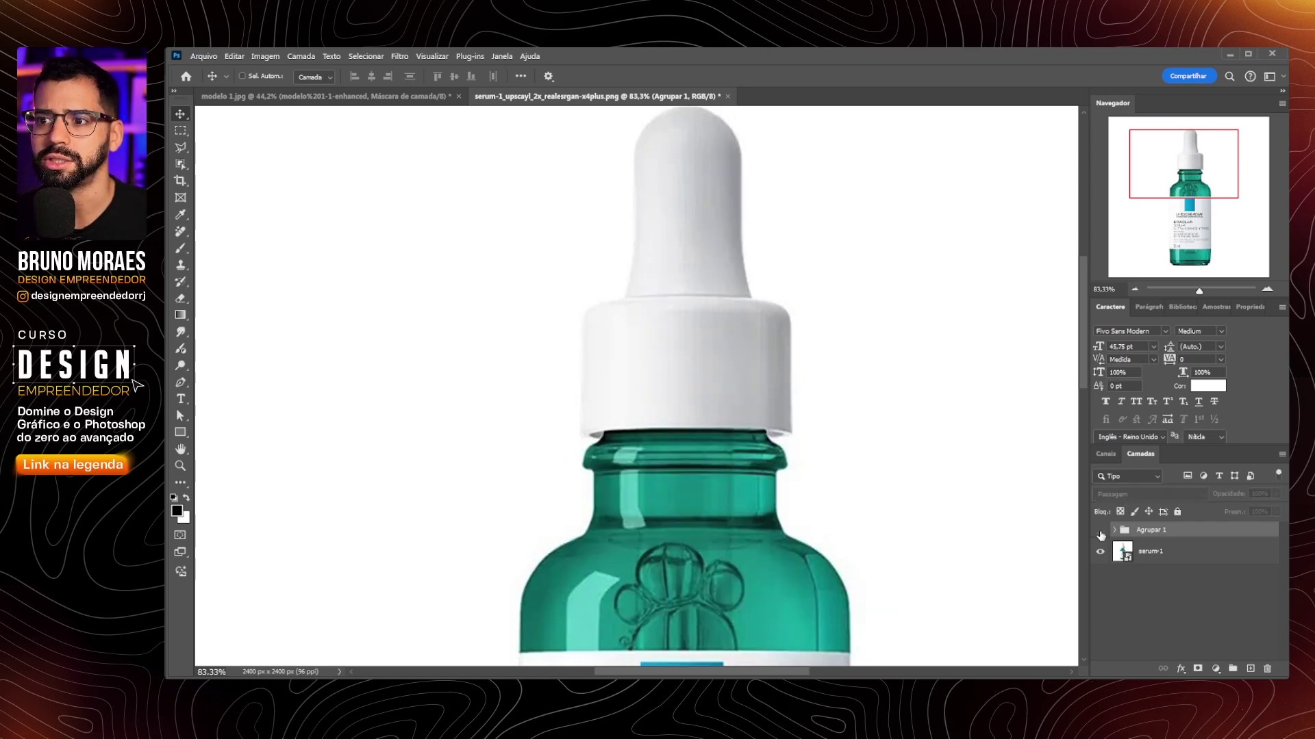
left_click(1100, 534)
- Compare the label text and lower glass with serum-1 by toggling the group, ending at full-image view
scroll(906, 516, "down", 5)
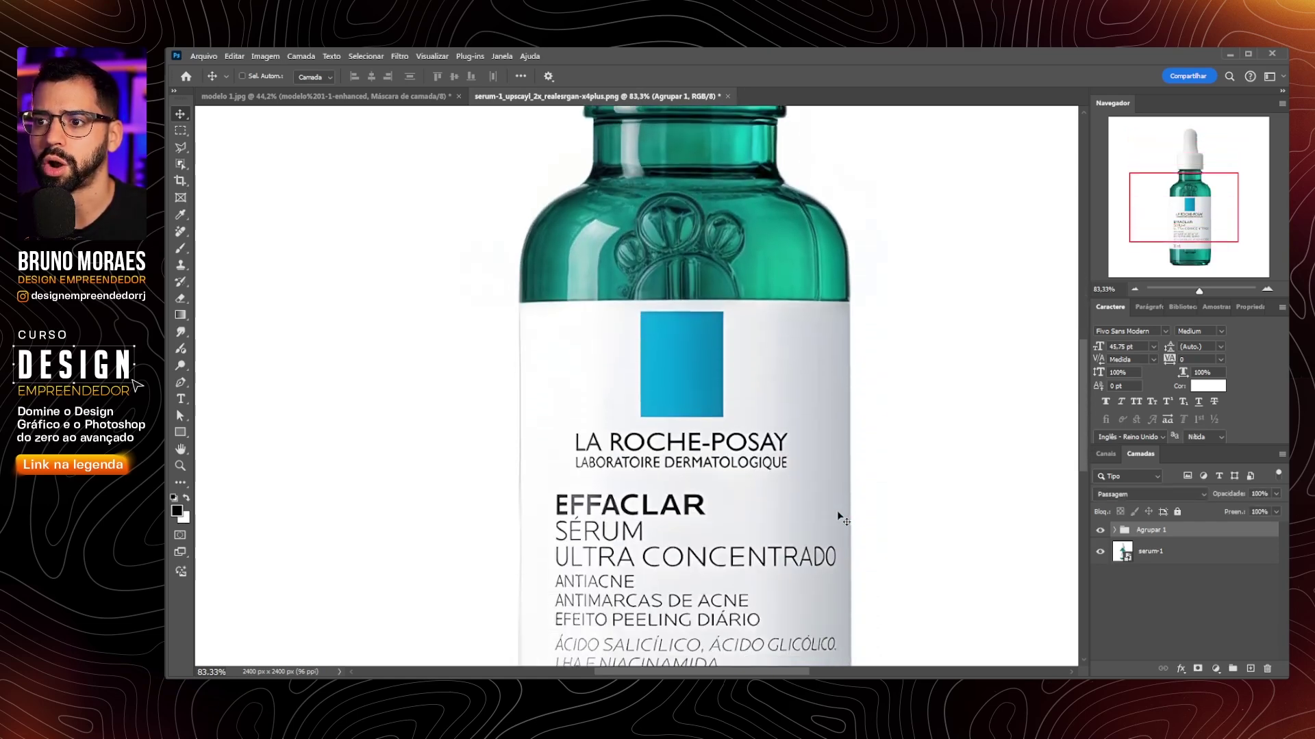
scroll(841, 519, "down", 3)
left_click(1100, 533)
left_click(1100, 533)
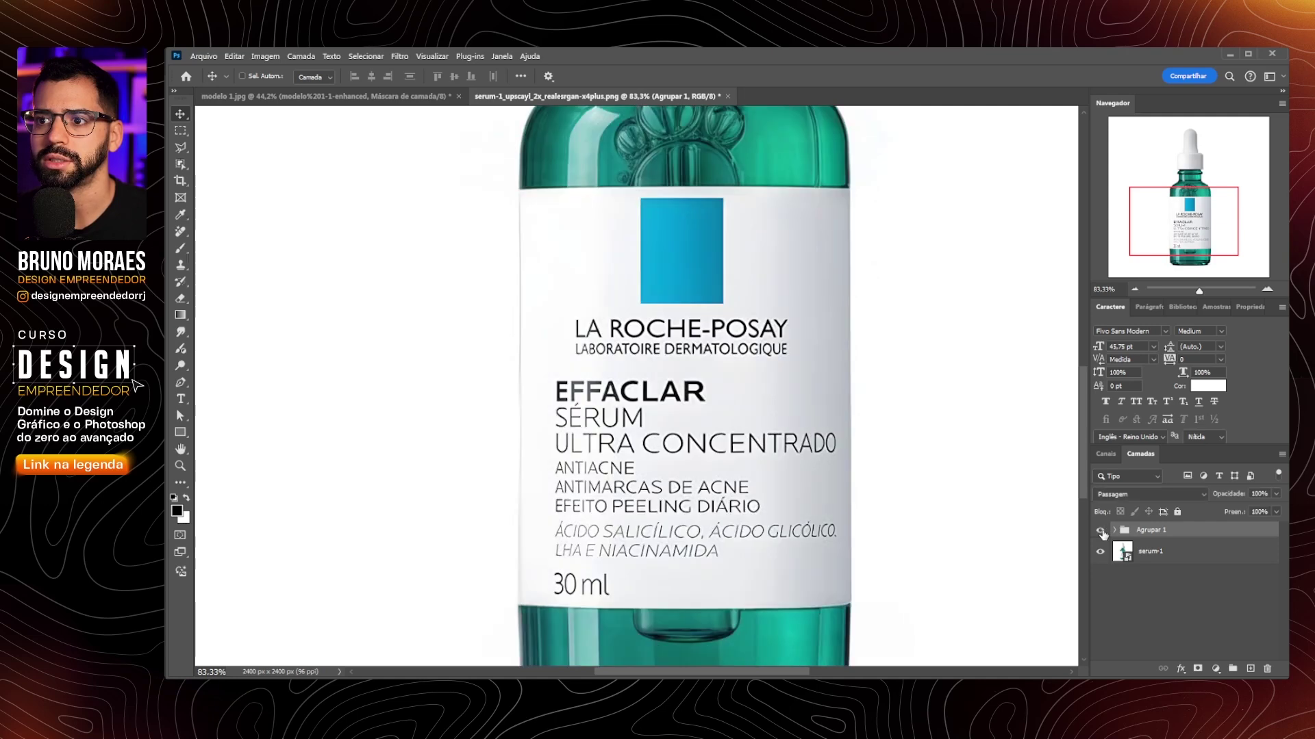
left_click(1101, 533)
left_click(1100, 533)
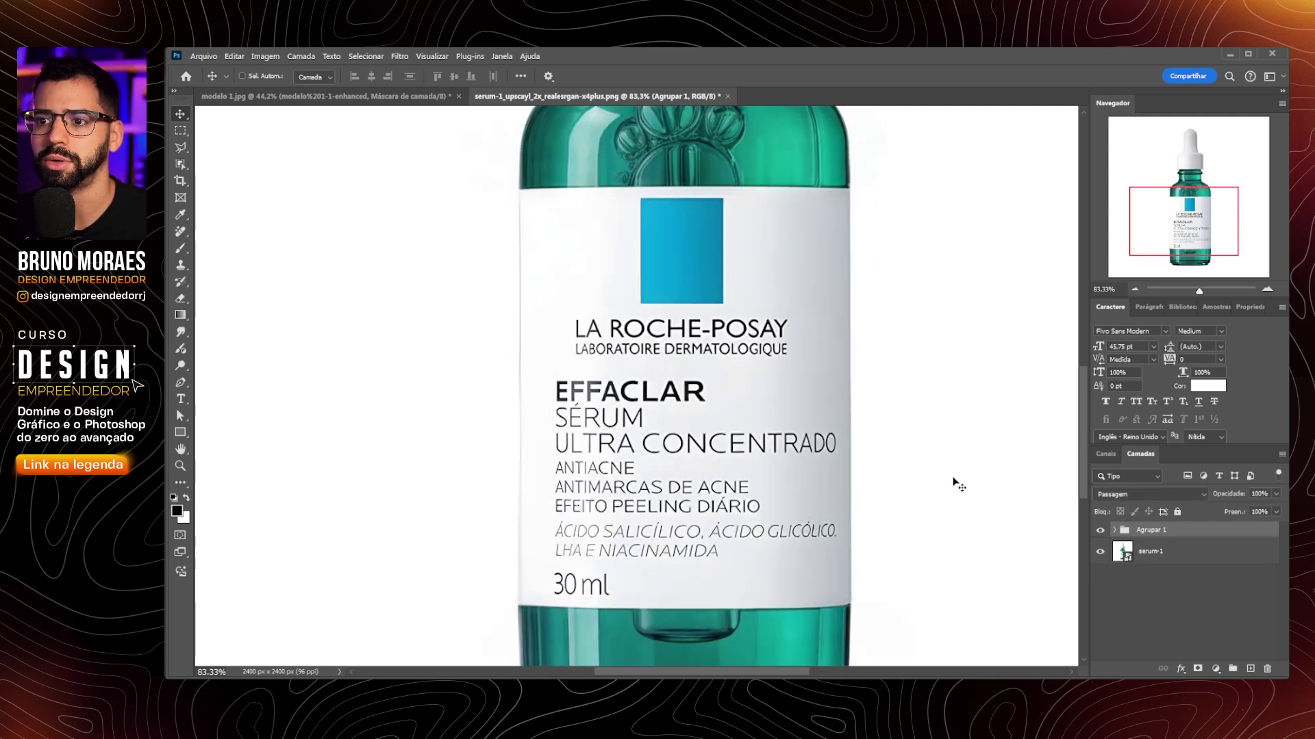
scroll(958, 485, "down", 3)
key("ctrl+0")
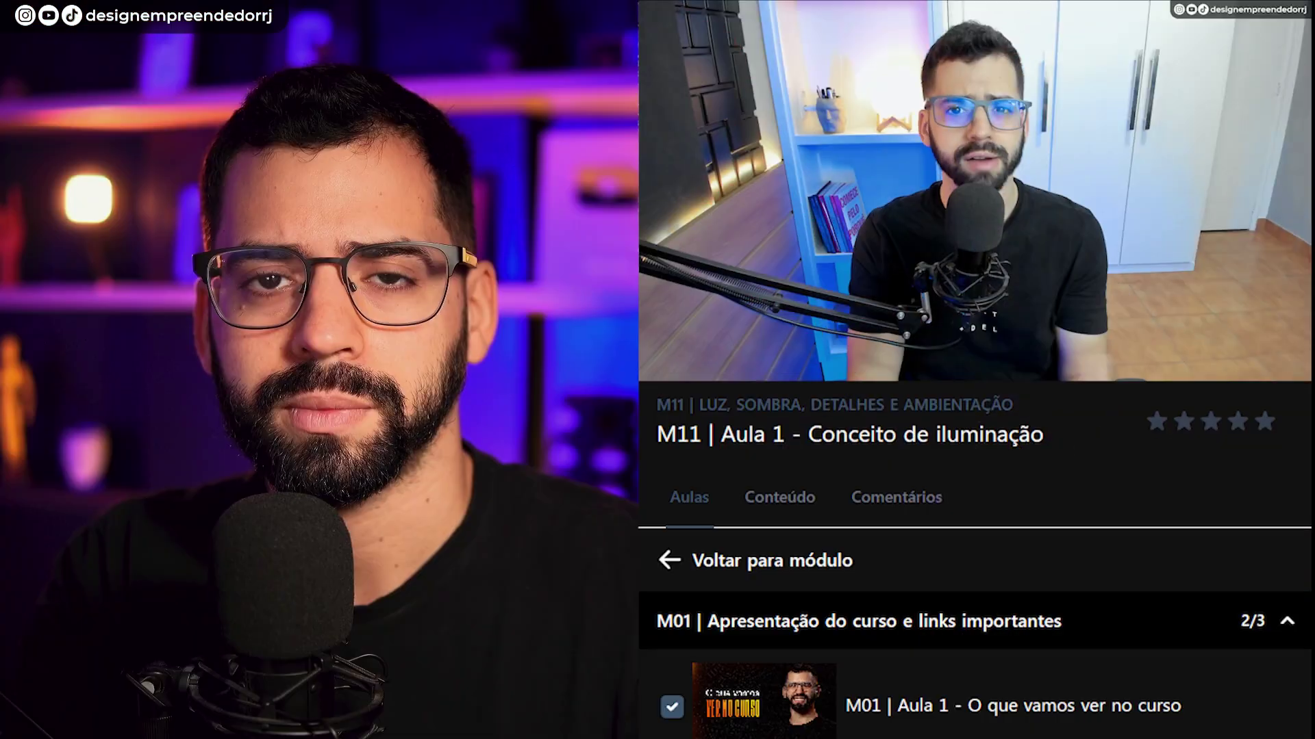
scroll(972, 561, "down", 3)
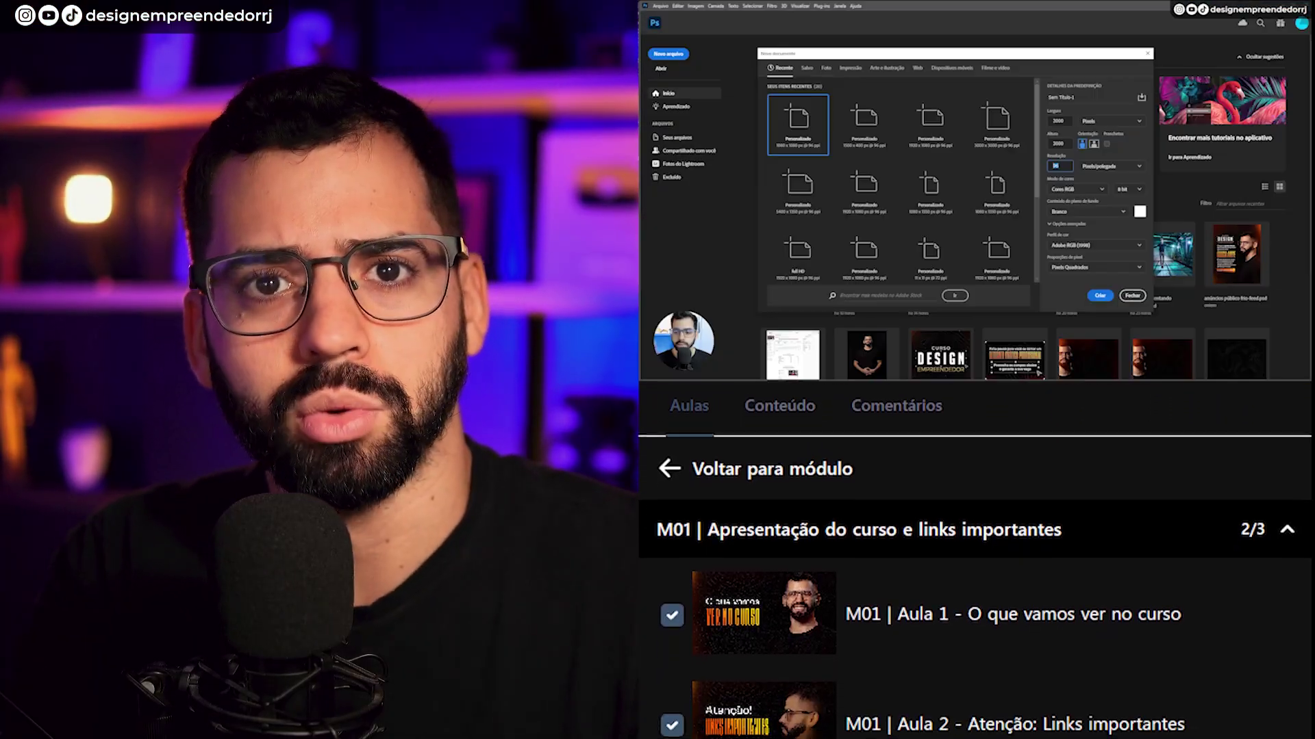